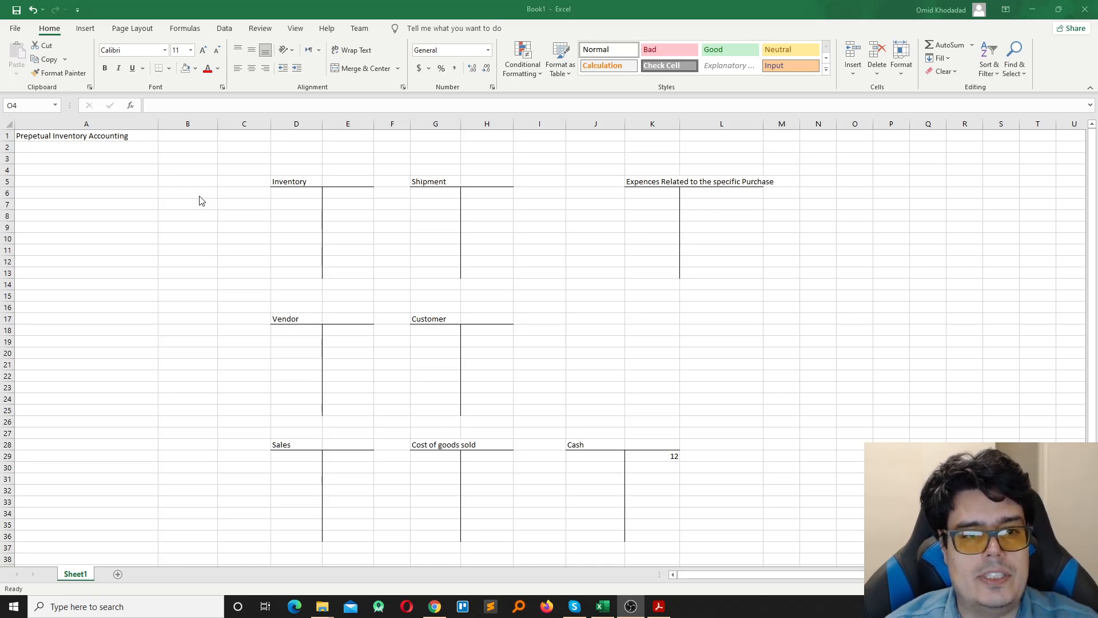
Label cell A5 "Purchase" and add the account name "Inventory" beneath it in A6.
click(76, 169)
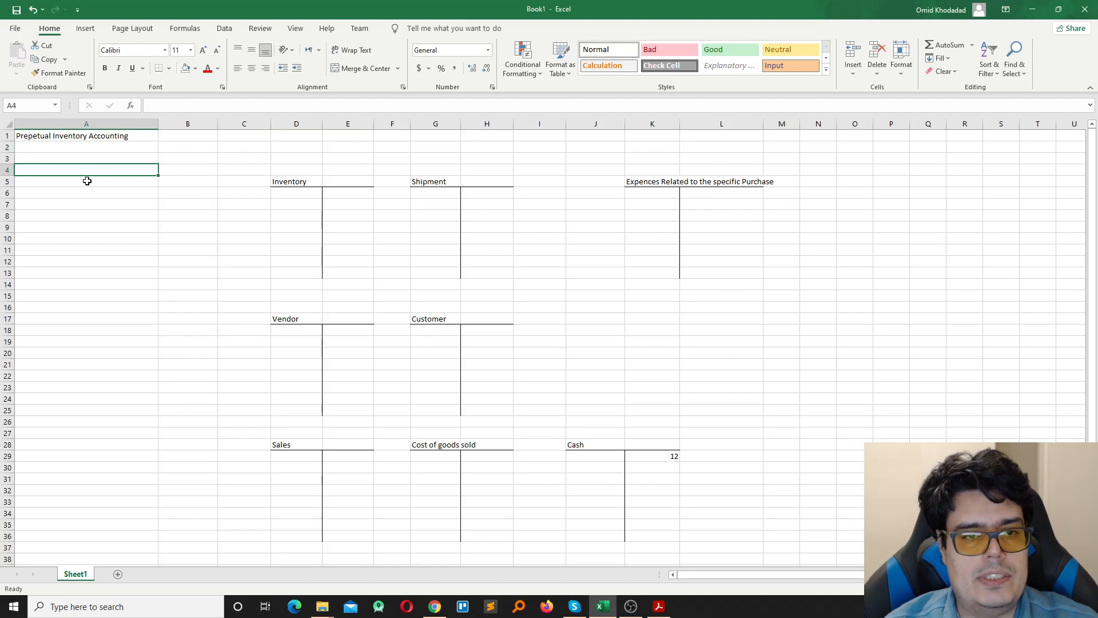
click(87, 181)
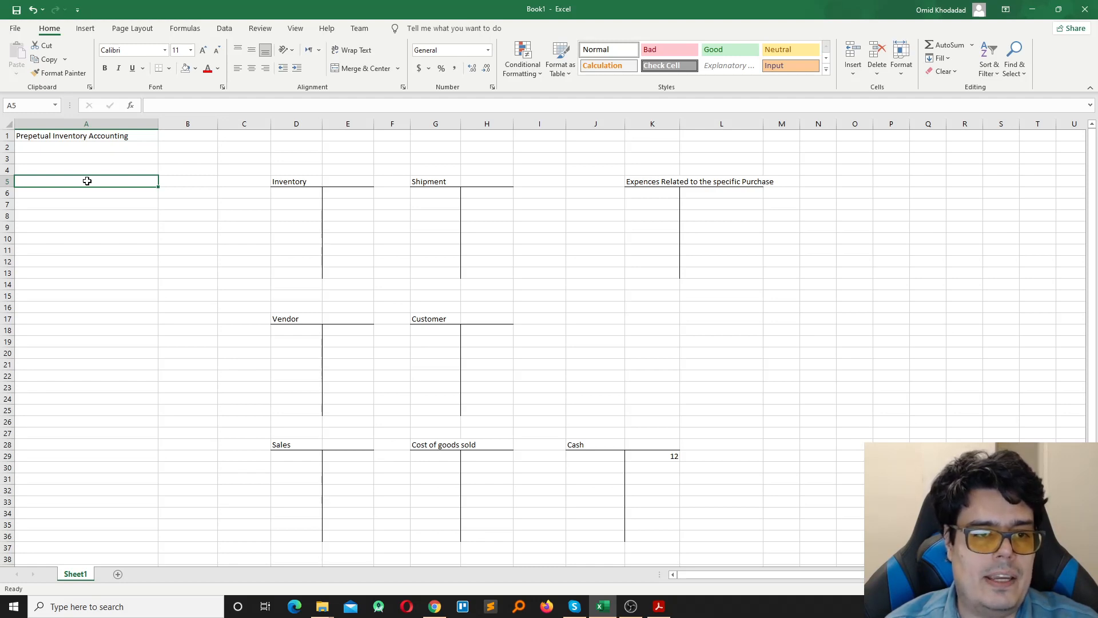
text(Pur)
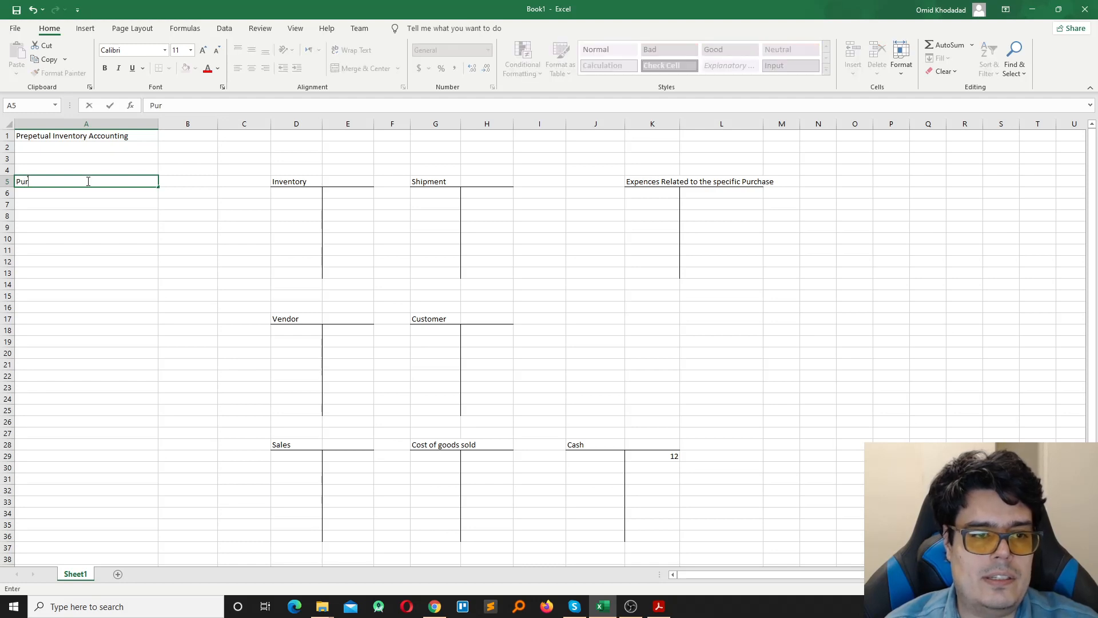
text(chase)
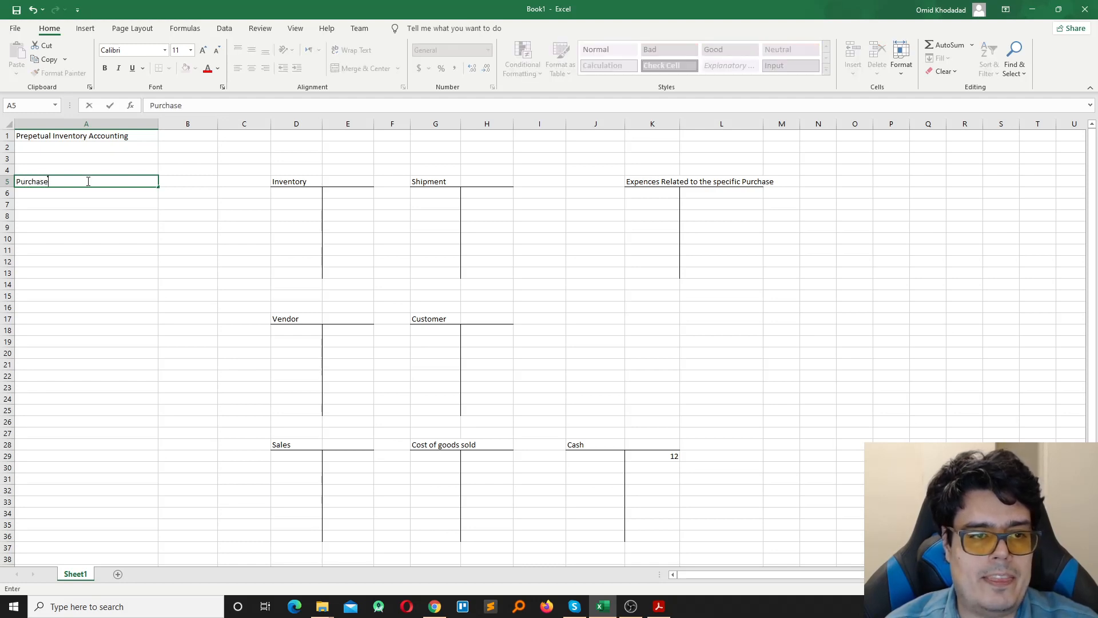
key(Return)
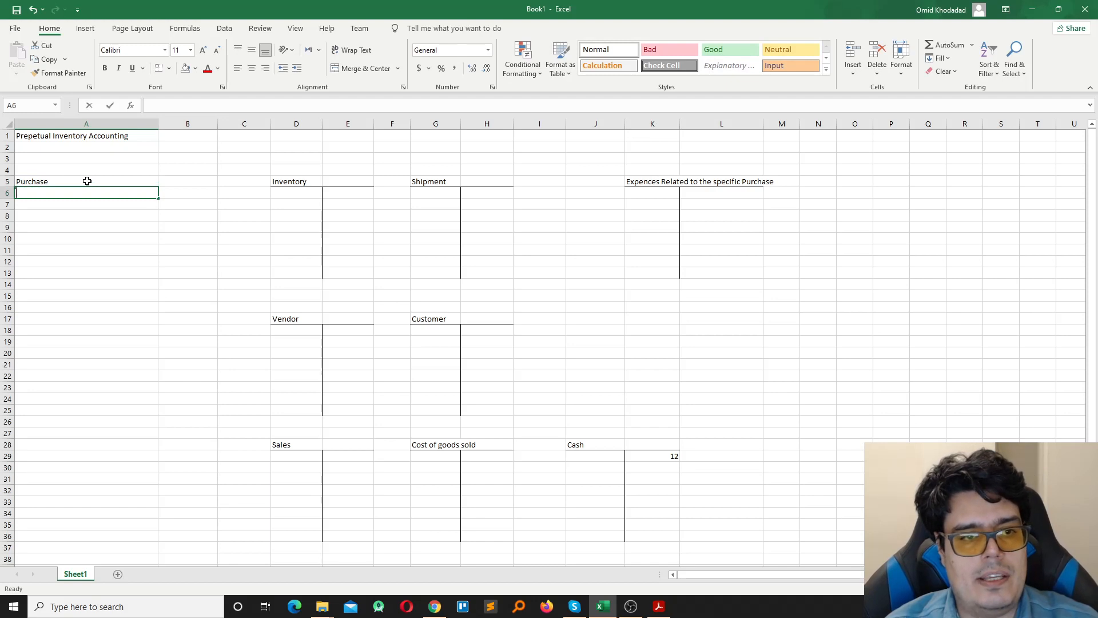
text(Inventory)
key(Tab)
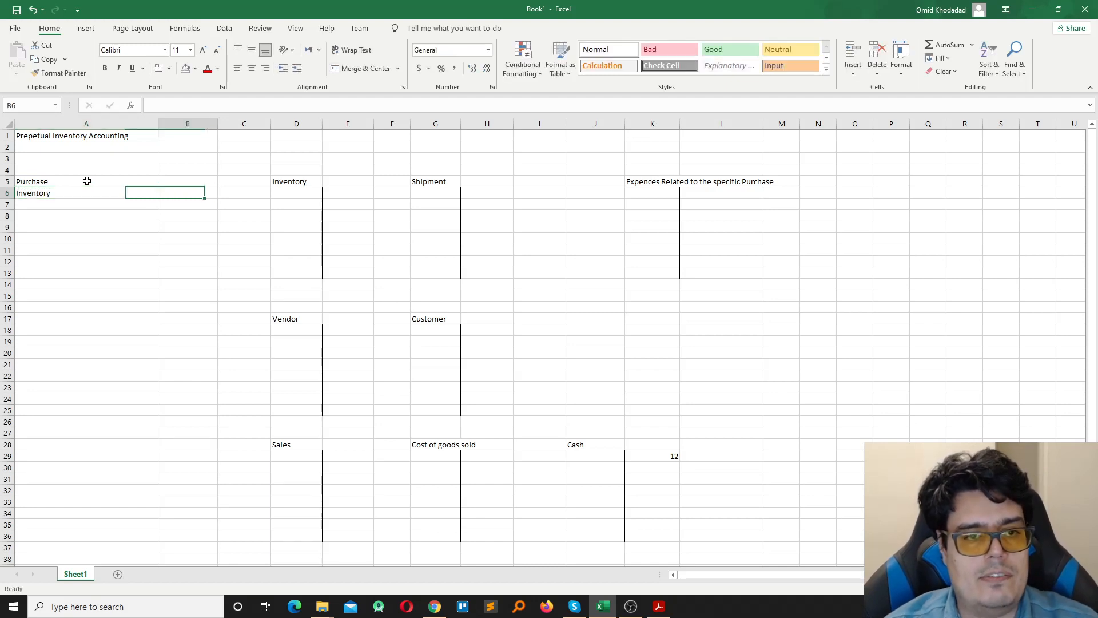
Add the column headings "Dr" in cell B4 and "Cr" in cell C4.
key(Up)
key(Up)
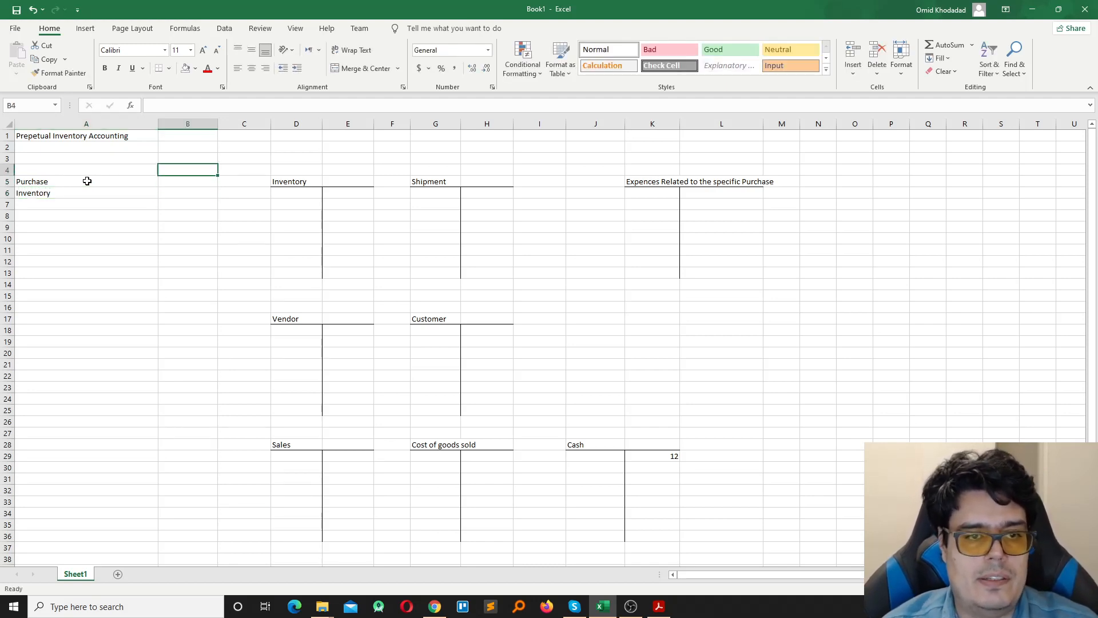
text(Dr)
key(Tab)
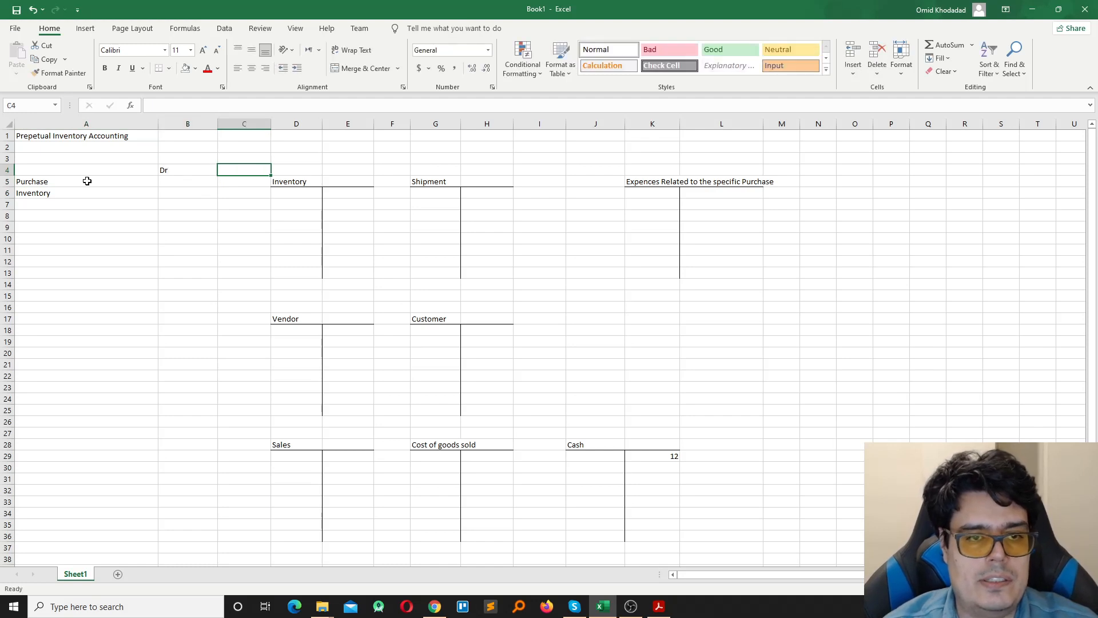
text(Cr)
key(Up)
Enter the item name "Item1" in cell A3, above the purchase entry.
key(Left)
key(Left)
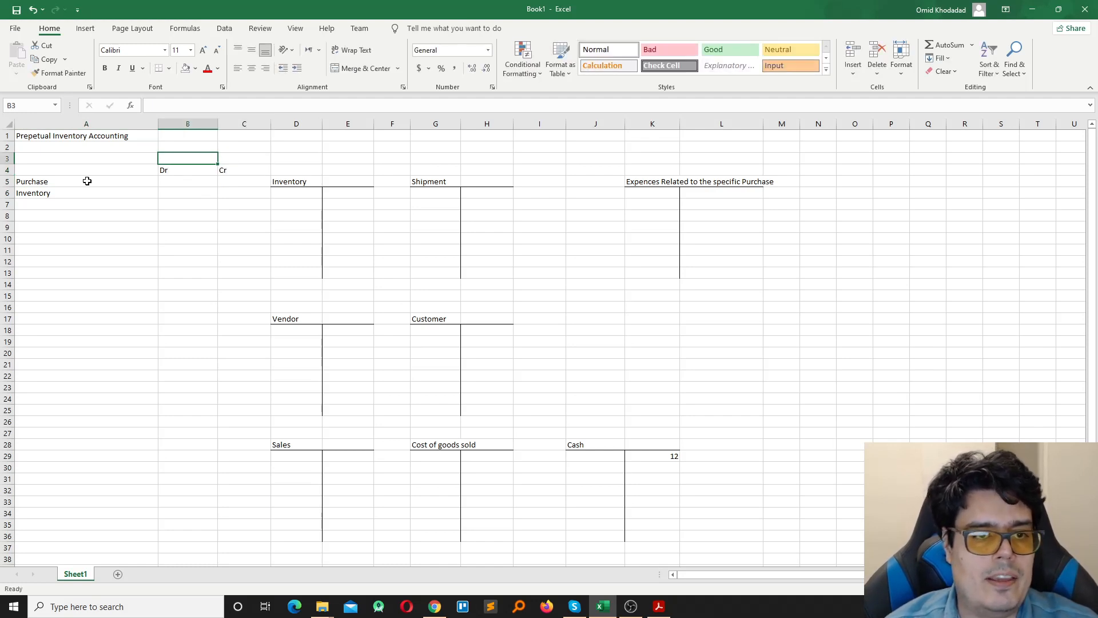
key(Right)
key(Left)
text(I)
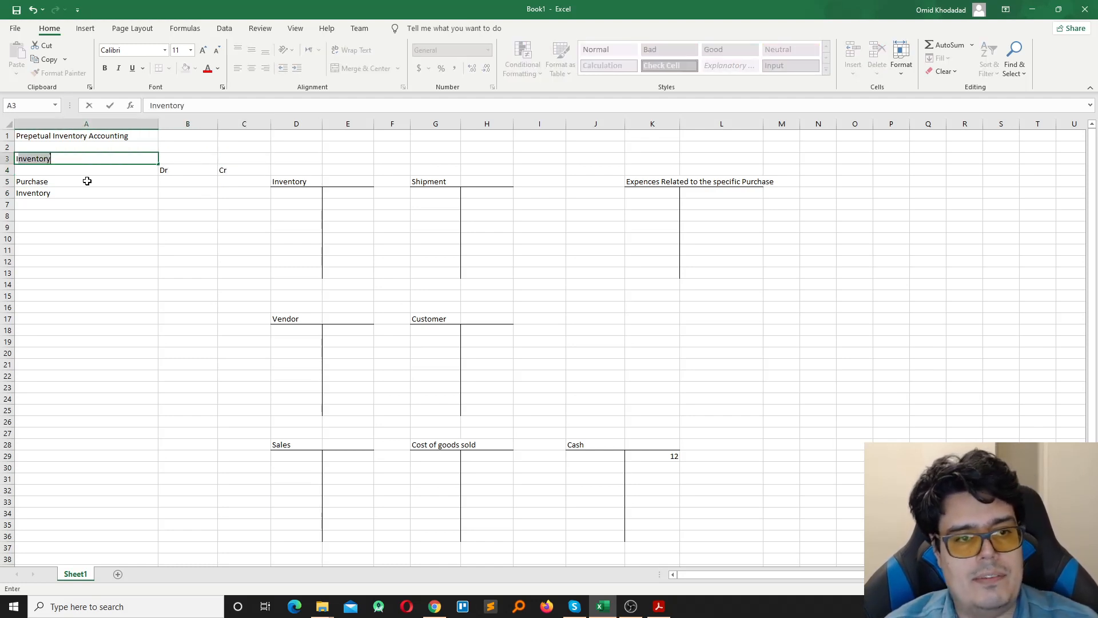
text(tem1)
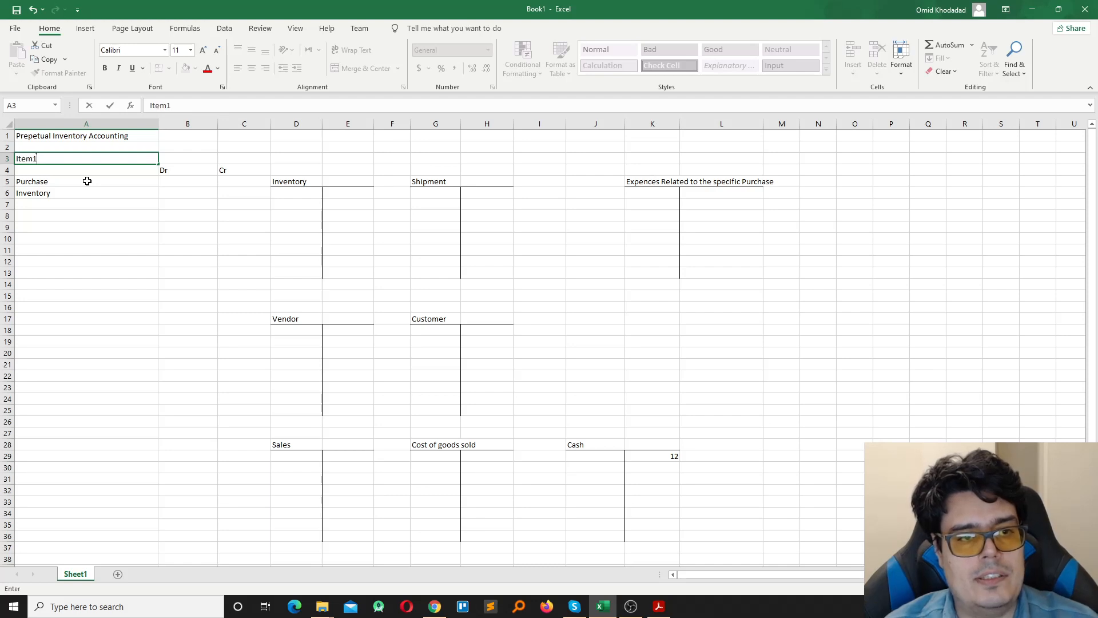
key(ctrl+Return)
Fill in the Item1 row with 10 in B3, 6 in C3 and 60 in D3.
key(Right)
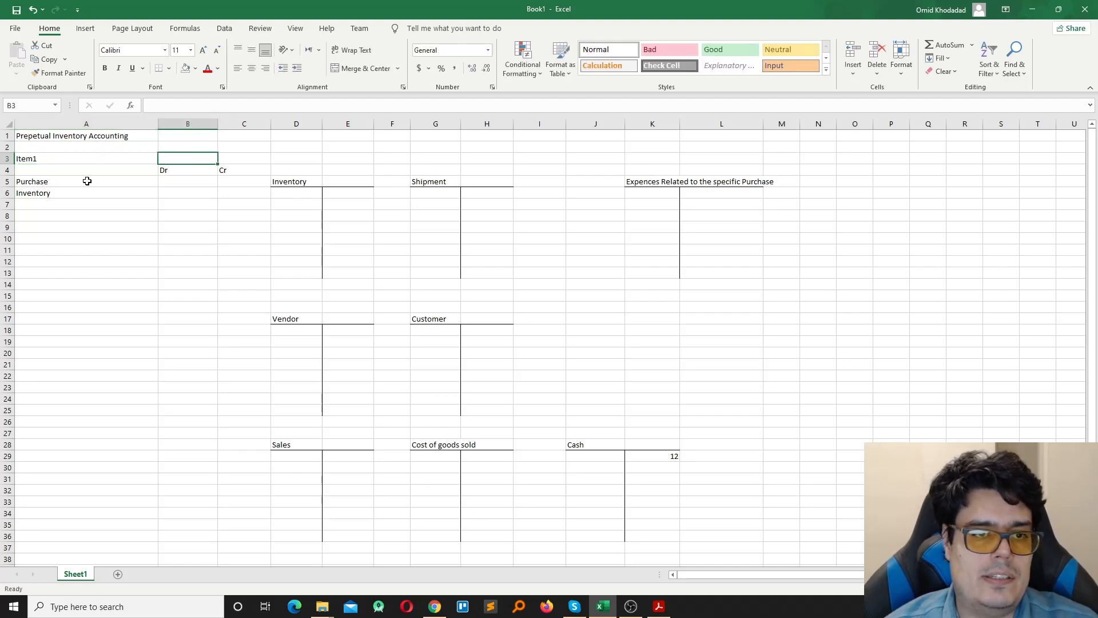
text(10)
key(Right)
text(3)
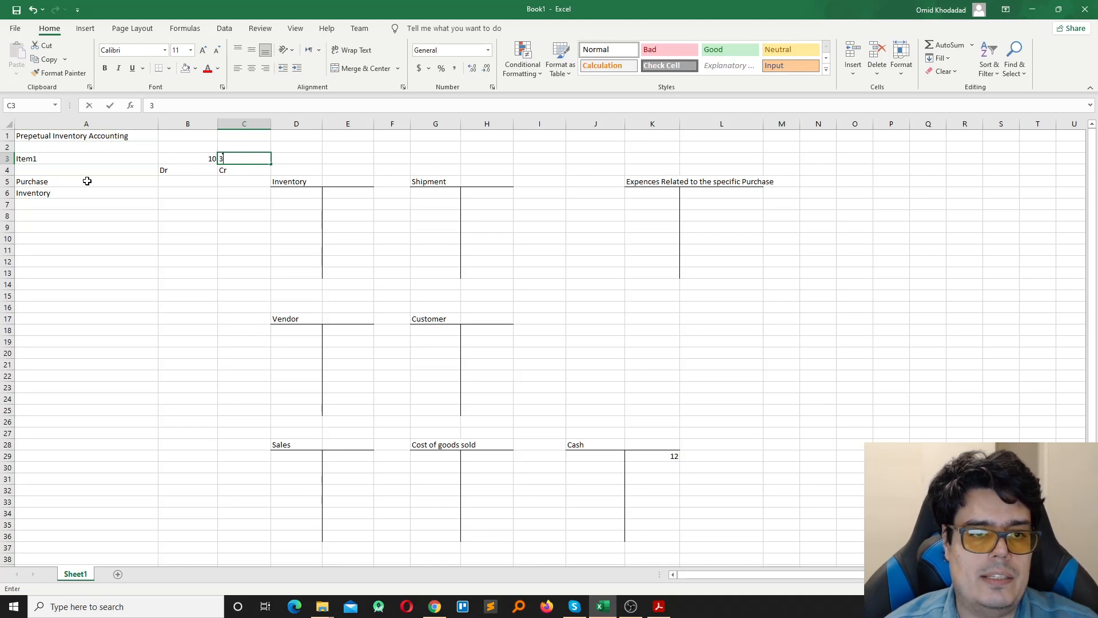
key(BackSpace)
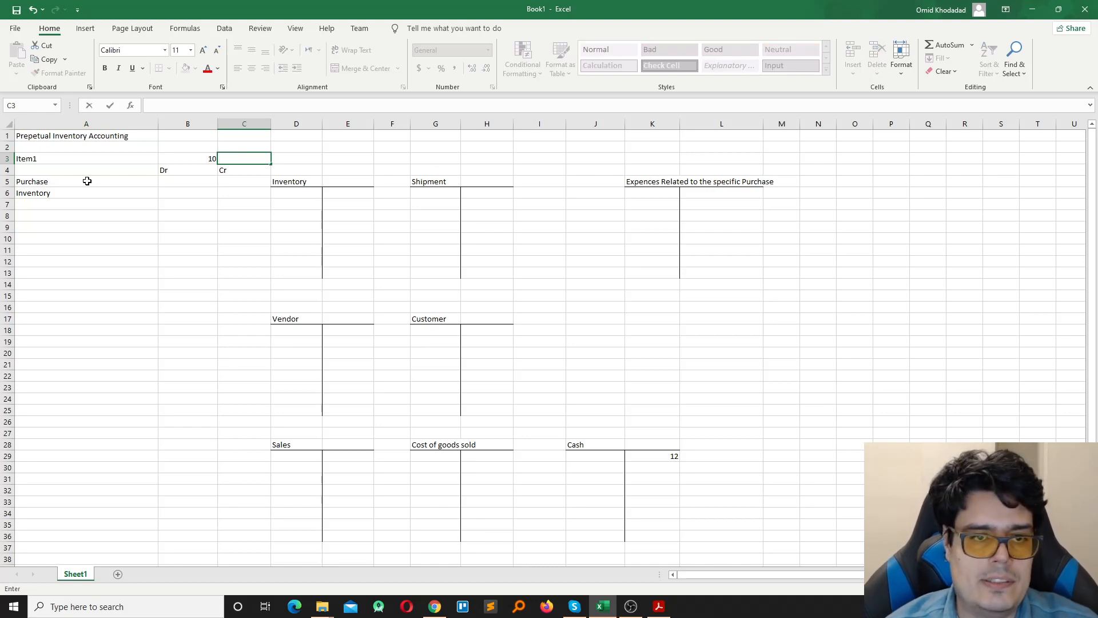
text(6)
key(Right)
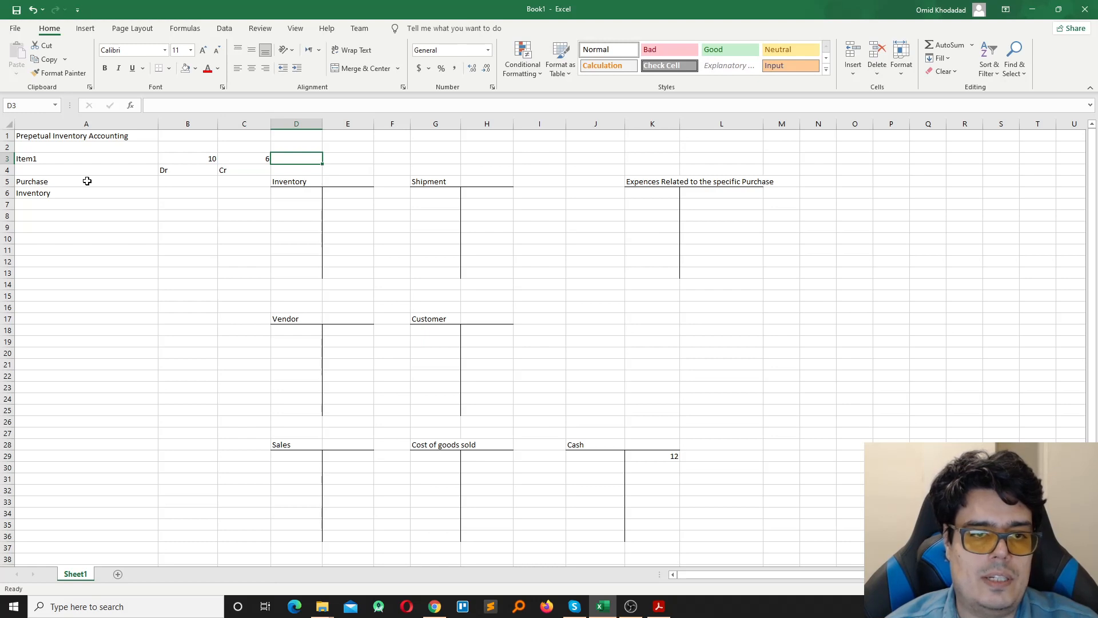
text(60)
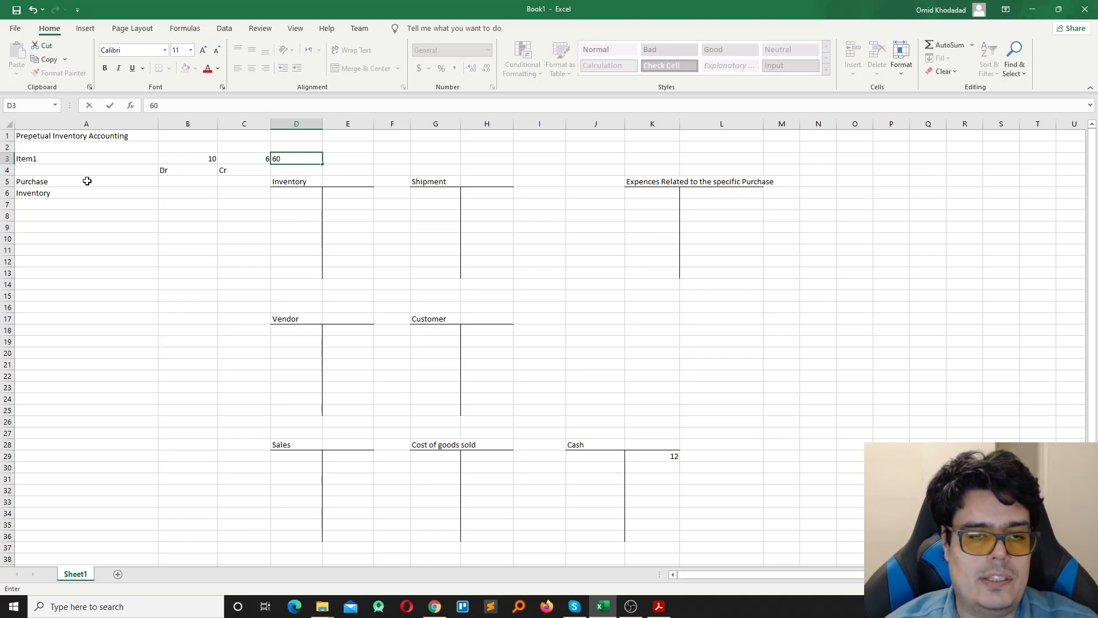
key(Left)
Enter 10$ as the debit amount for Inventory in cell B6.
key(Left)
key(Left)
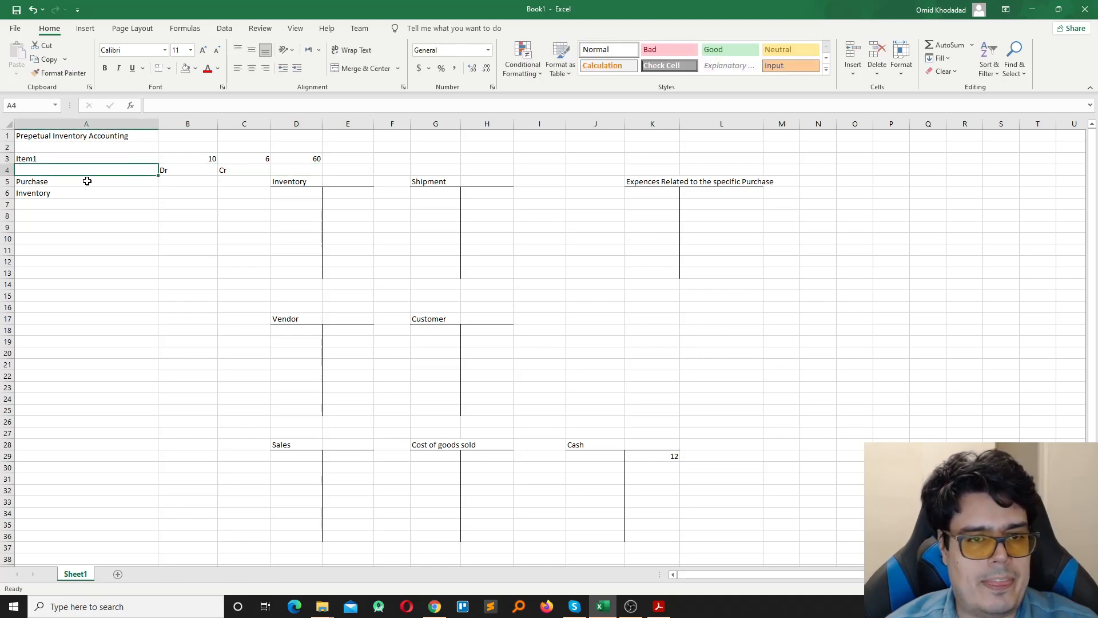
key(Down)
key(Down)
key(Down)
key(Down)
key(Up)
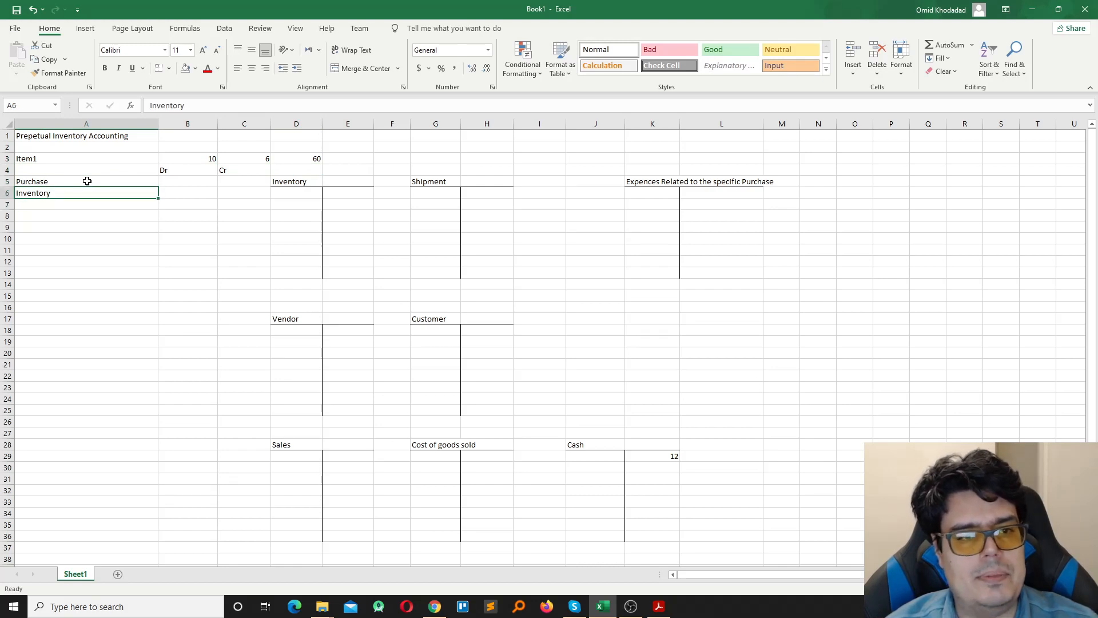
key(Right)
key(Left)
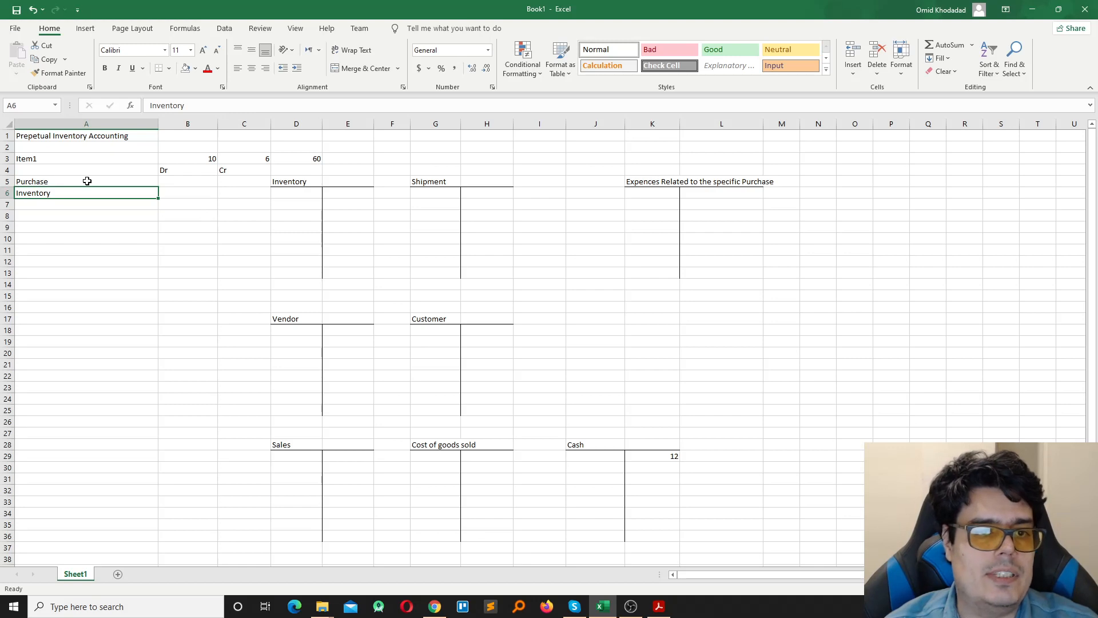
key(Right)
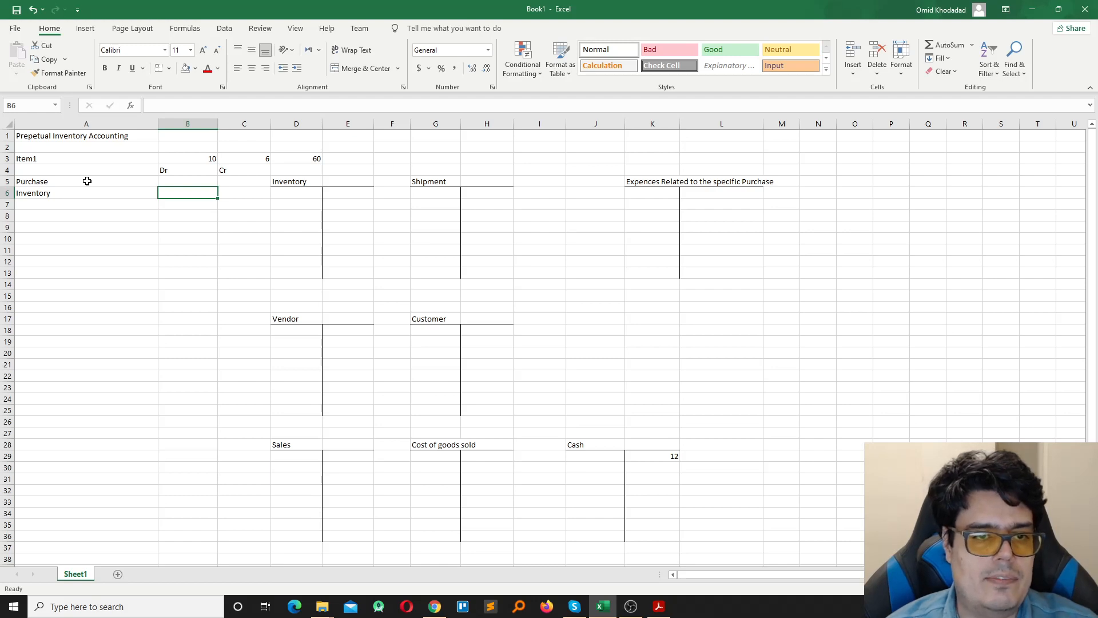
text(10$)
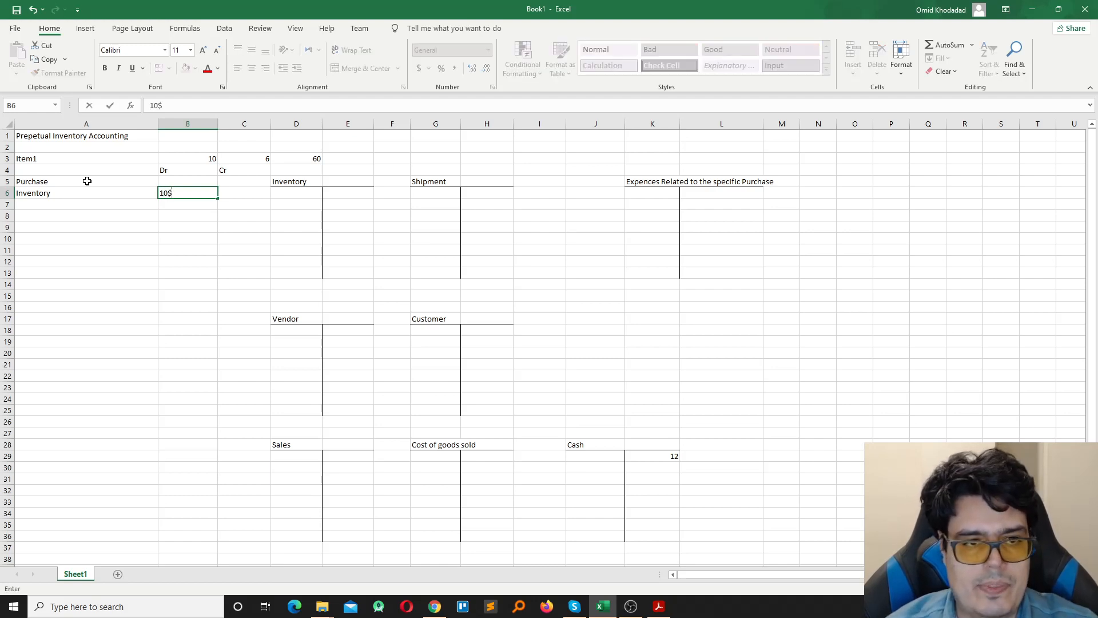
key(Right)
Add the account name "Vendor" in cell A7, below Inventory in the purchase entry.
key(Down)
key(Left)
key(Left)
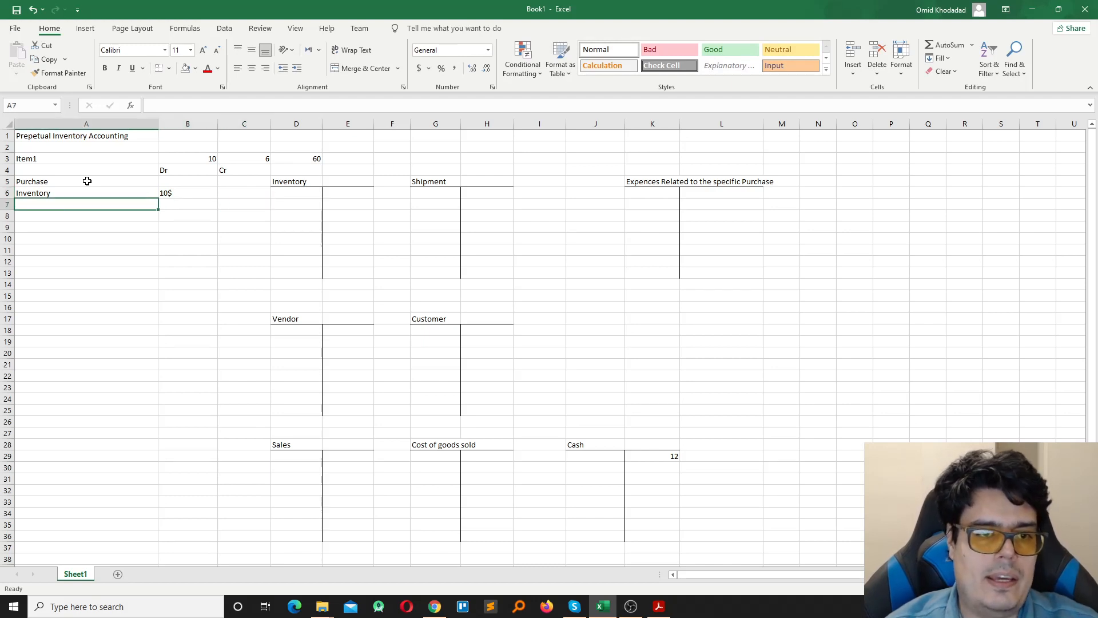
text(Vendor)
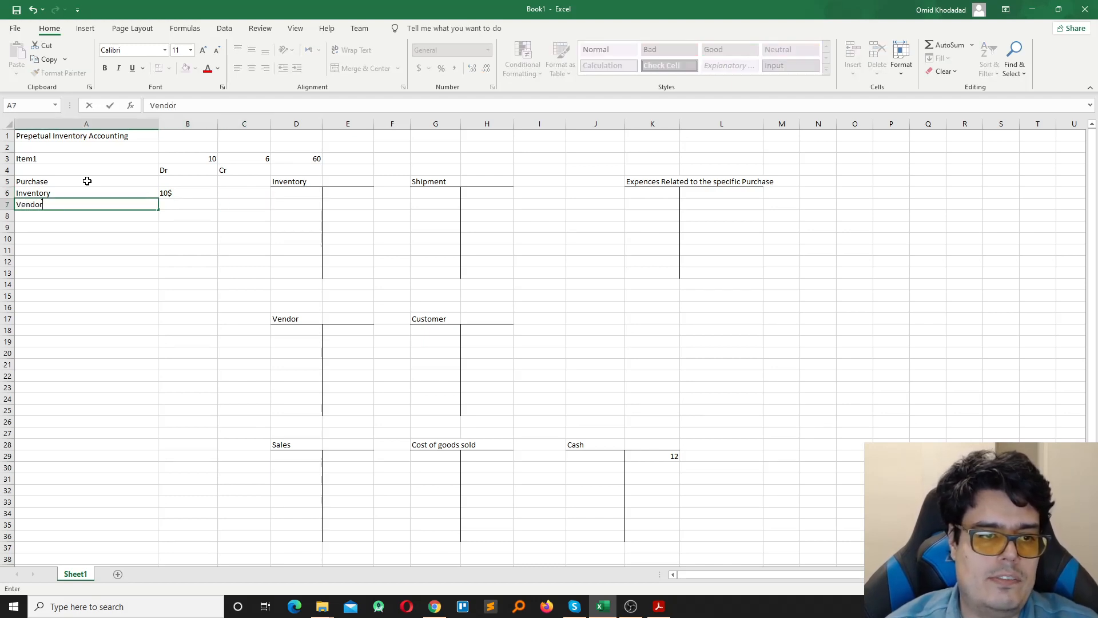
key(Right)
Enter 10$ as the credit amount for Vendor in cell C7.
key(Right)
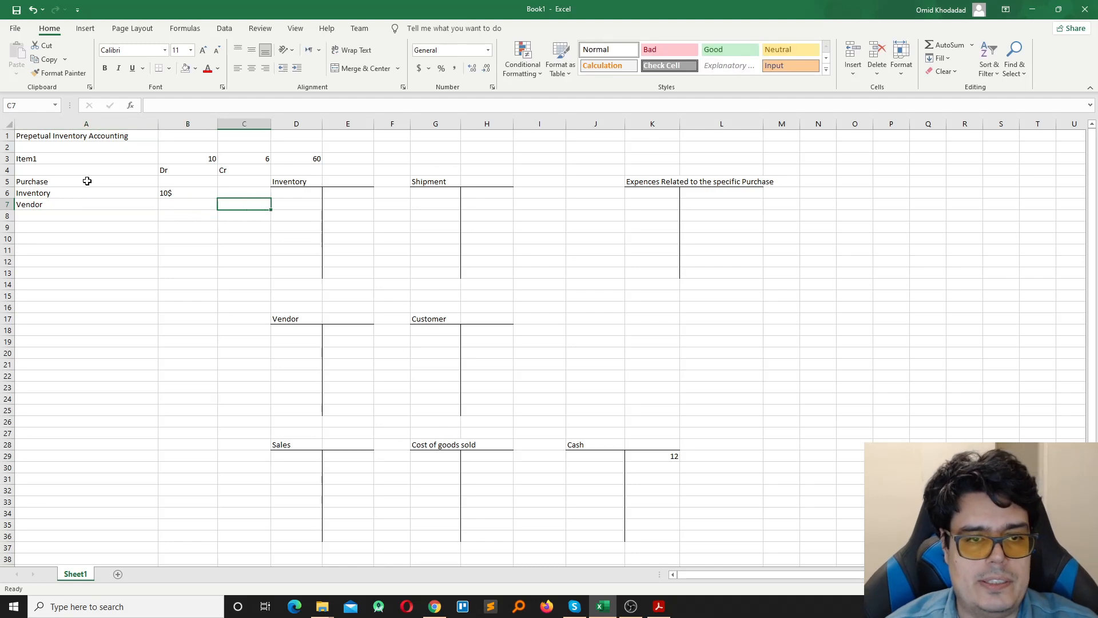
text(10#)
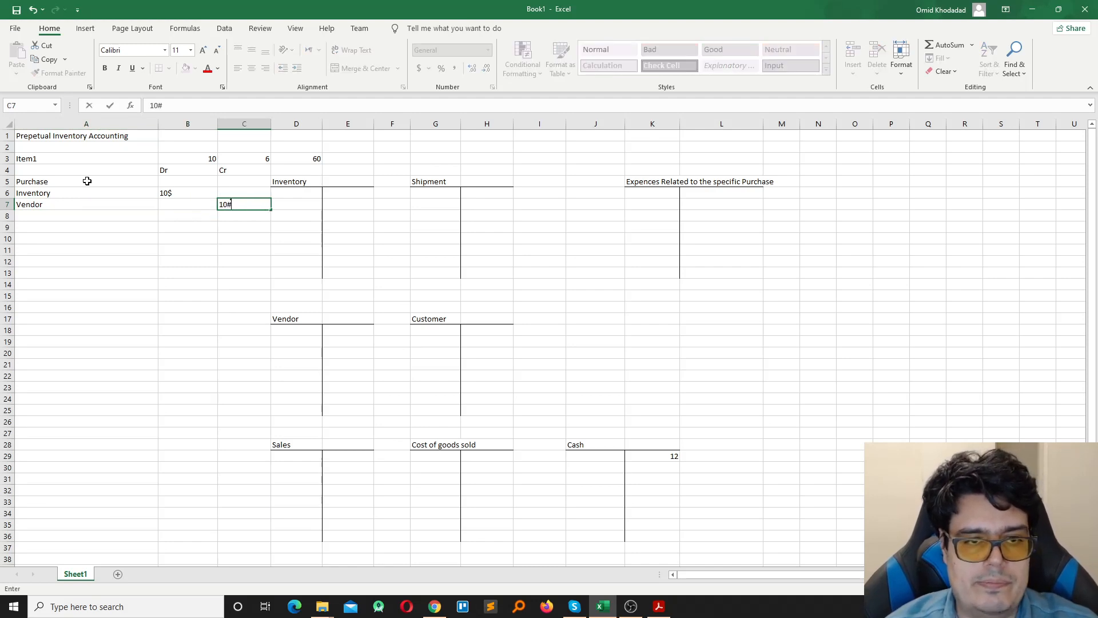
key(BackSpace)
text($)
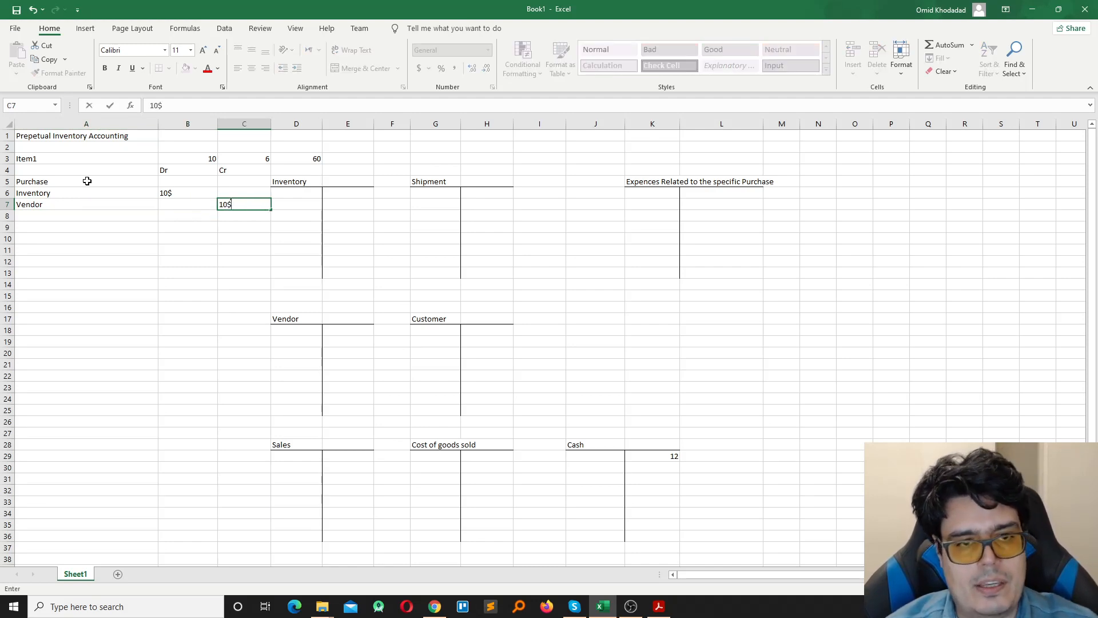
key(Return)
Enter 1 in cell D6, on the debit side of the Inventory T-account.
key(Right)
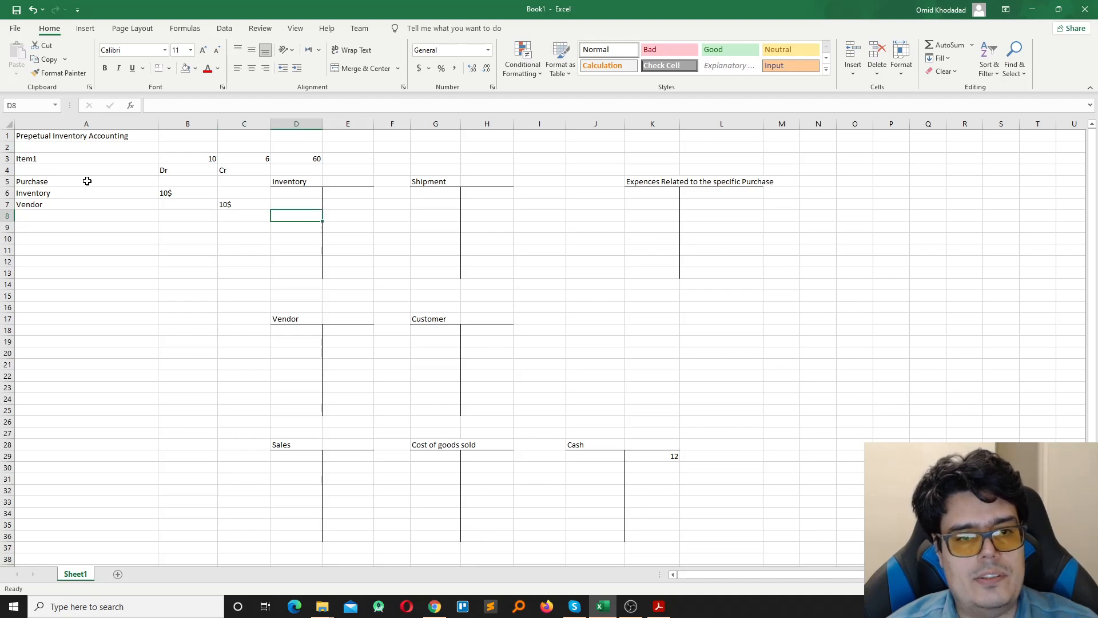
key(Left)
key(Left)
key(Left)
key(Right)
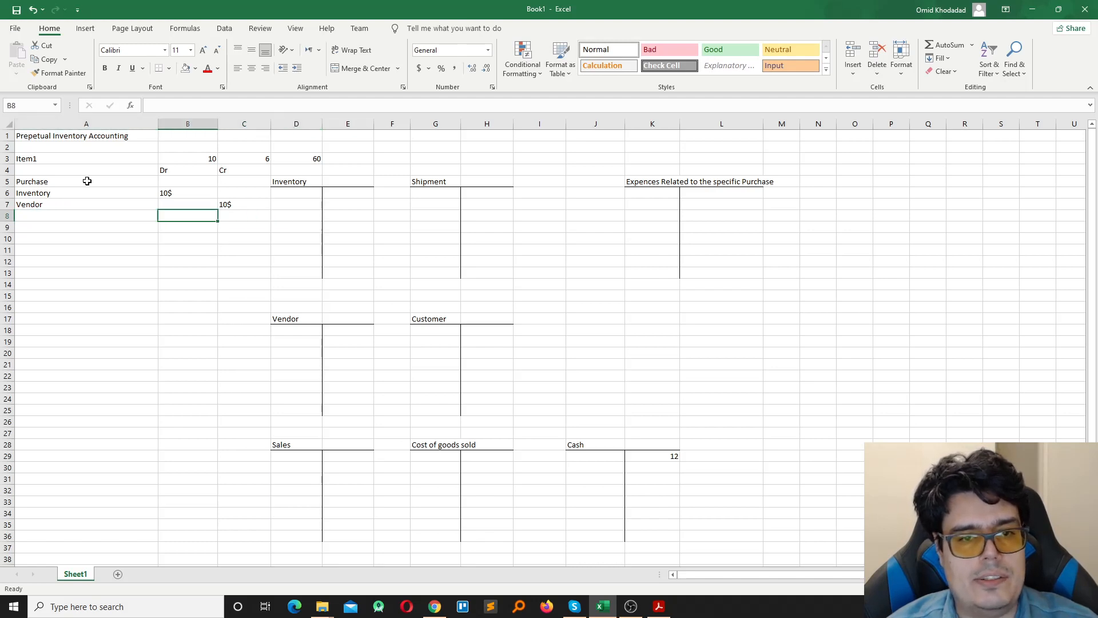
key(Right)
key(Right)
key(Right)
key(Up)
key(Up)
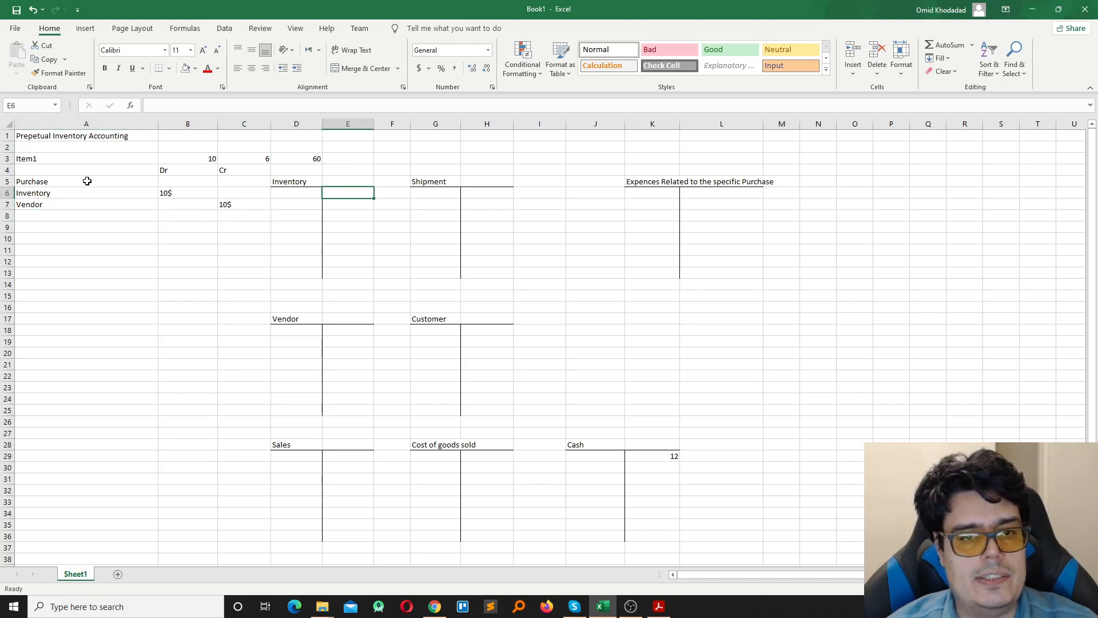
key(Left)
text(1)
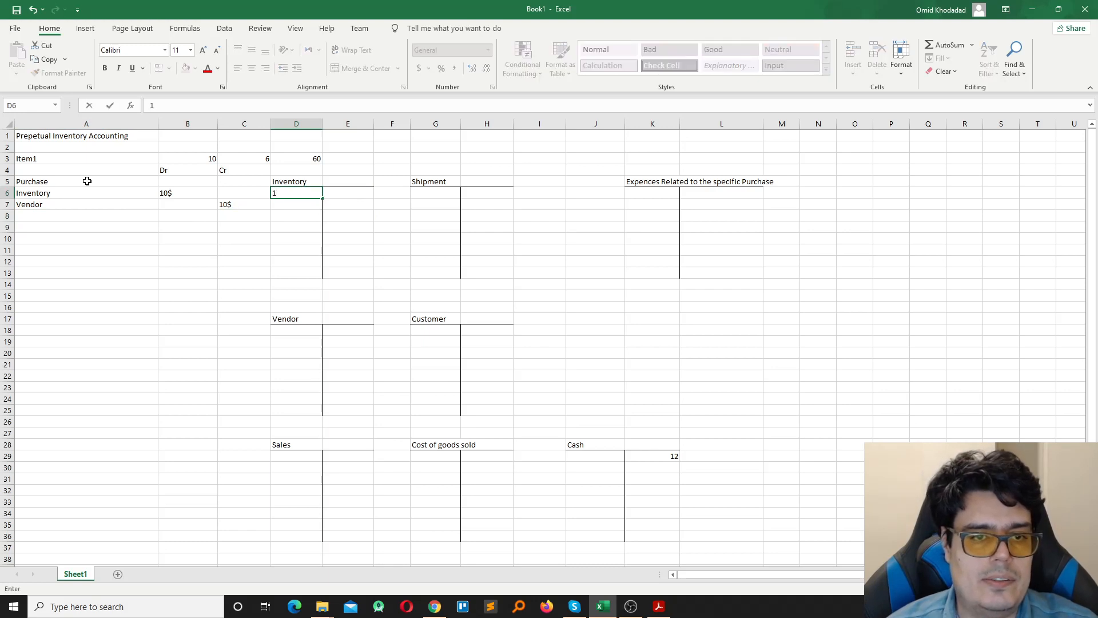
key(Left)
Change the Inventory debit amount in cell B6 to 60$.
key(Left)
key(Left)
key(Right)
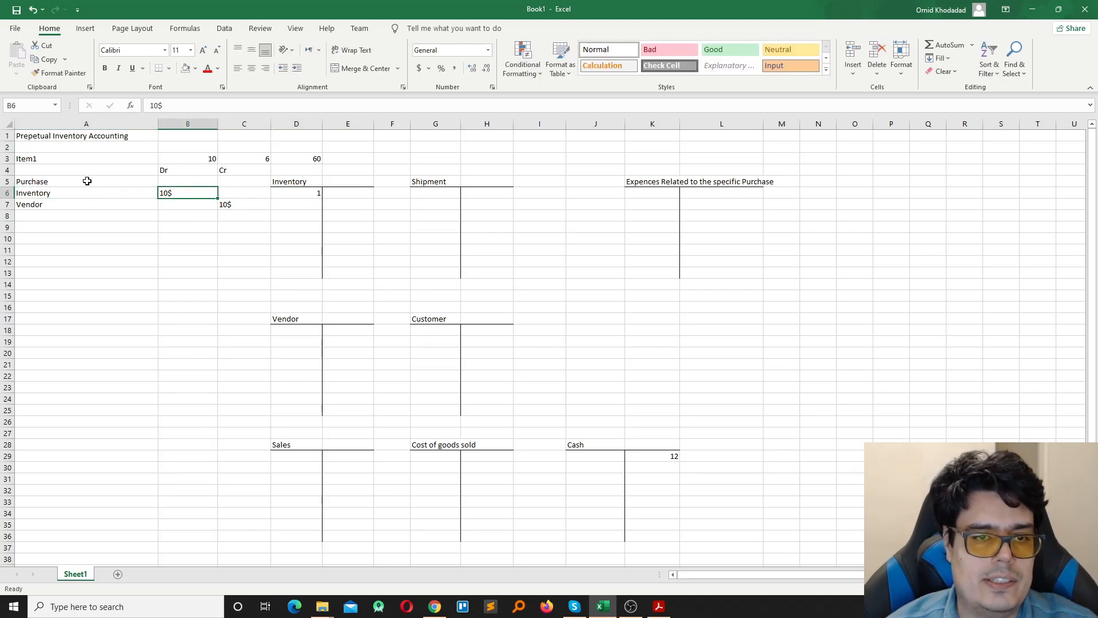
text(60)
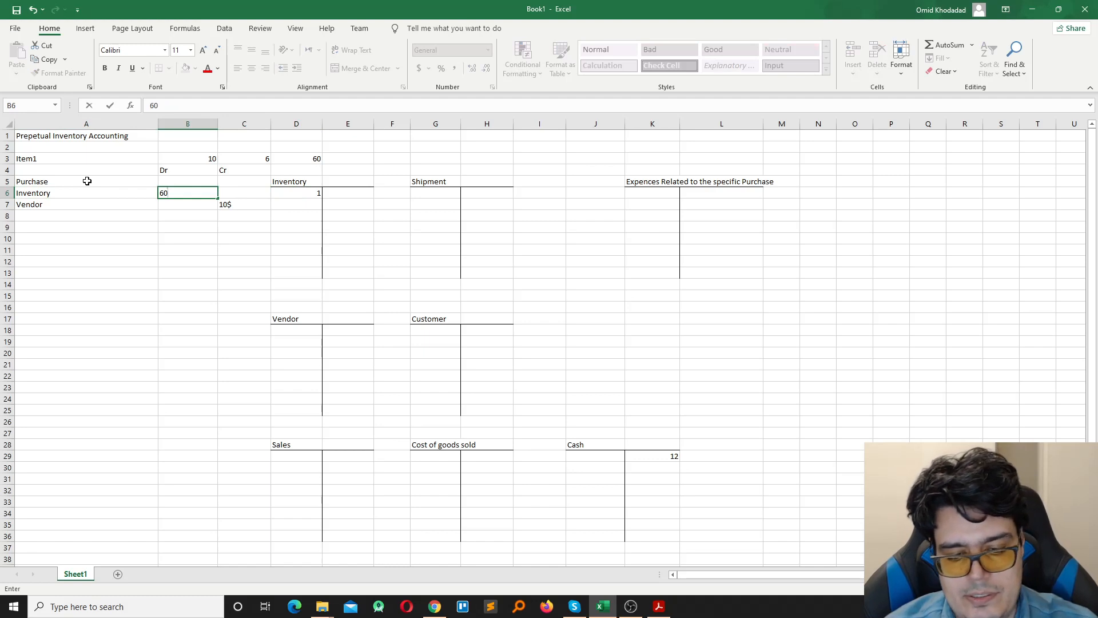
text($)
key(Right)
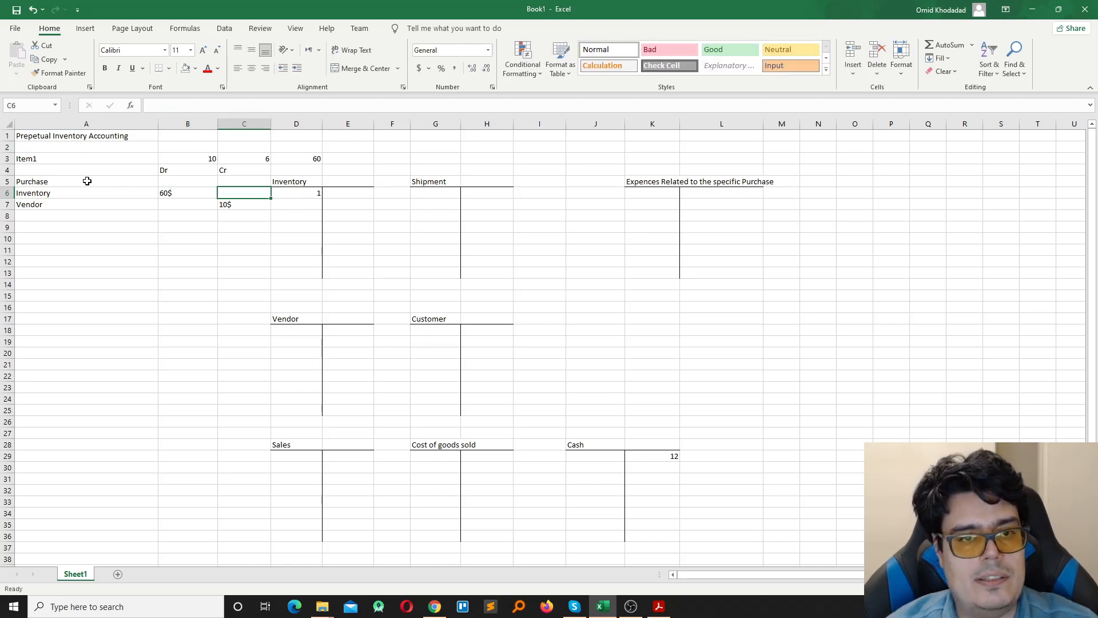
Change the Vendor credit amount in cell C7 to 60$.
key(Down)
key(Left)
key(Right)
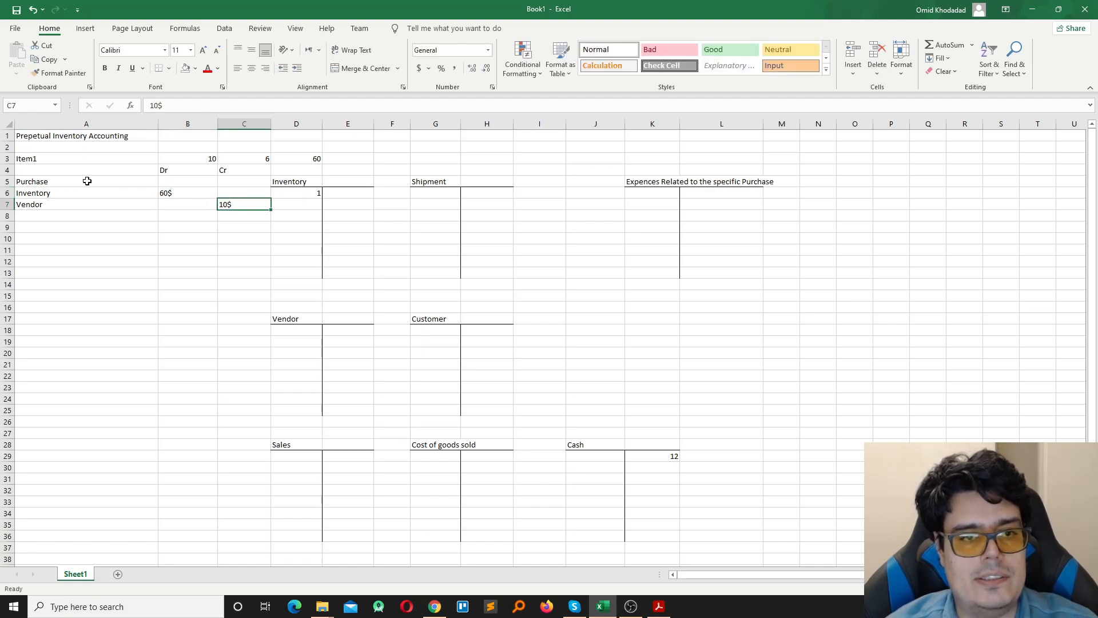
text(60$)
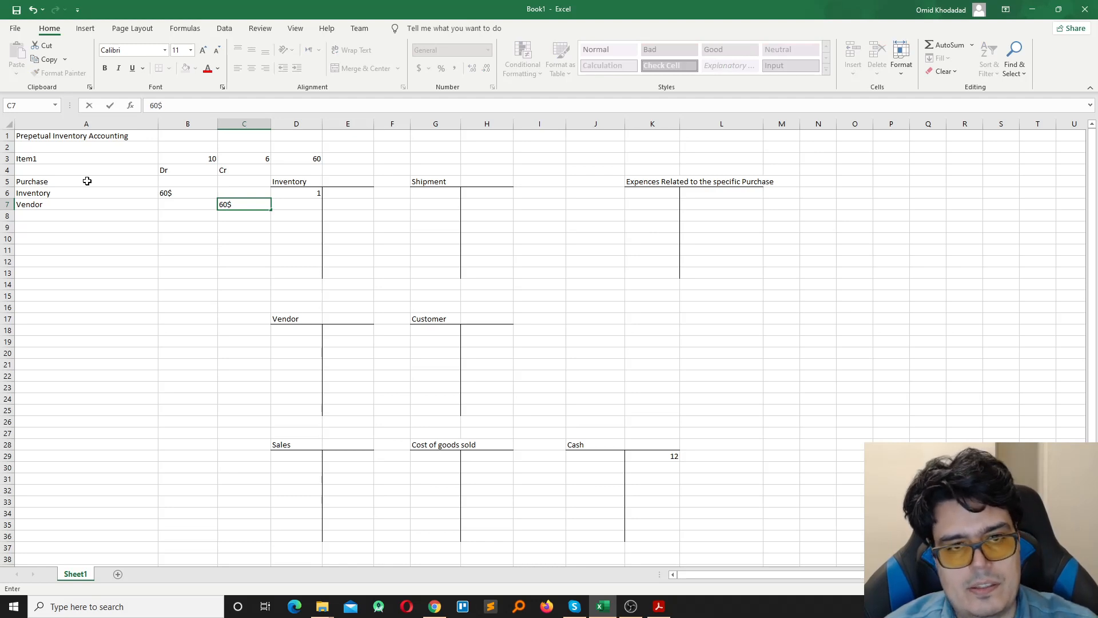
Change the debit amount in cell D6 of the Inventory T-account to 60$.
key(Right)
key(Up)
text(60)
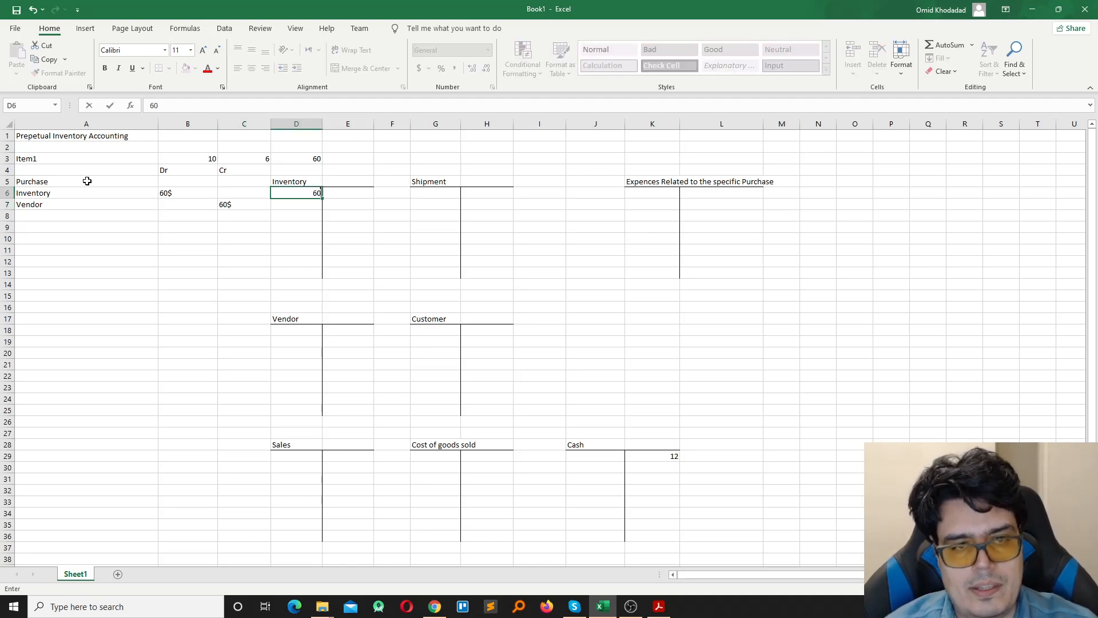
text($)
Enter 60$ in cell E18, on the credit side of the Vendor T-account.
key(Right)
key(Right)
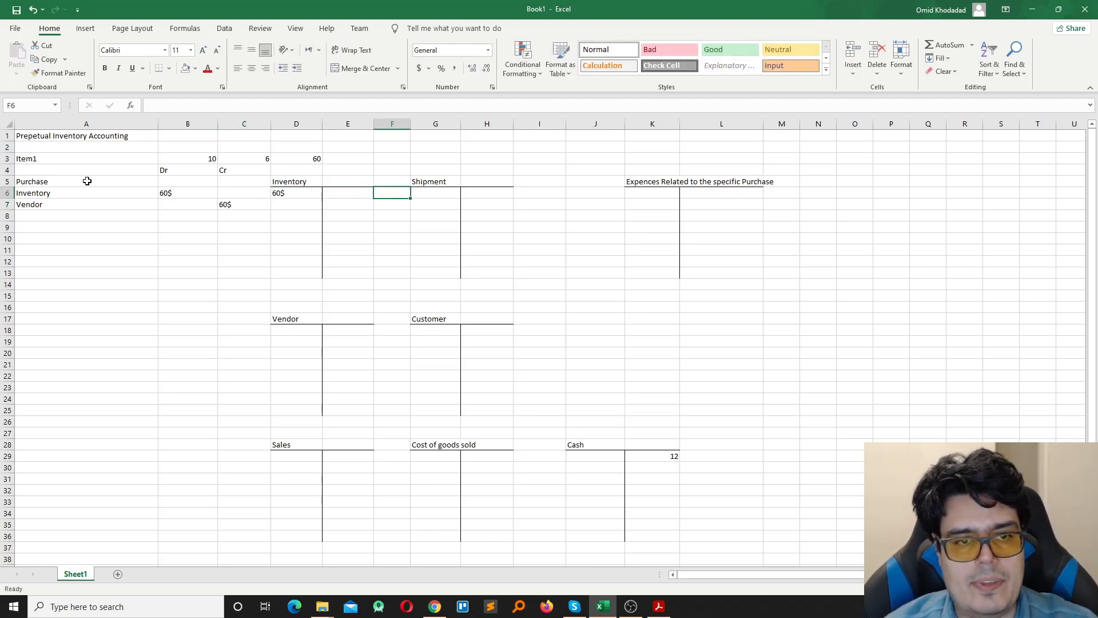
key(Down)
key(Down)
key(Down)
key(Down)
key(Down)
key(Down)
key(Down)
key(Down)
key(Down)
key(Down)
key(Down)
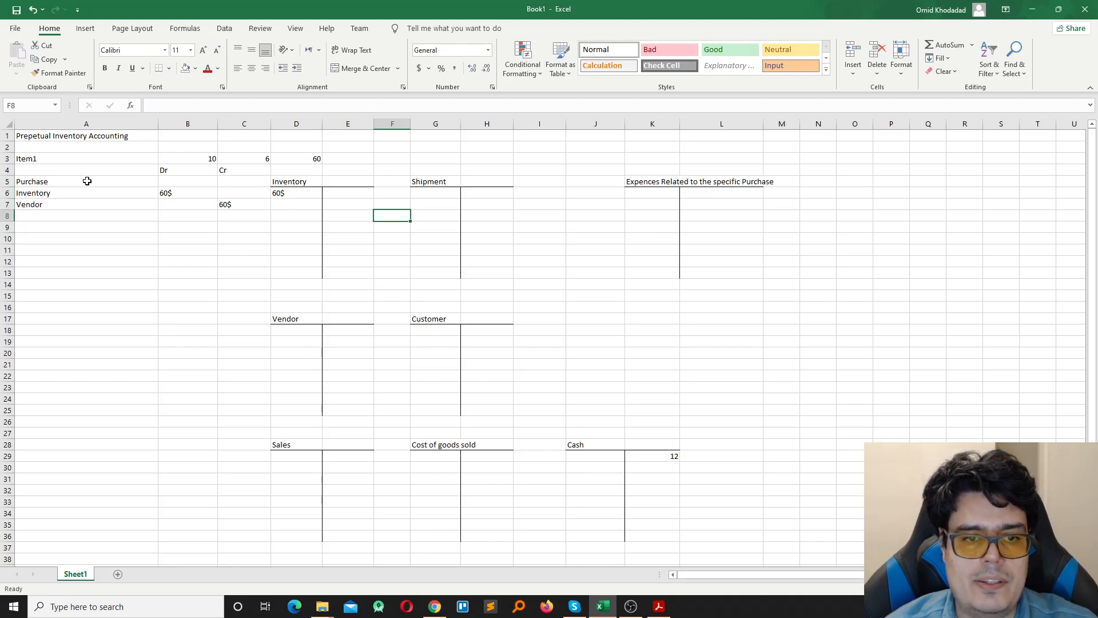
key(Left)
key(Down)
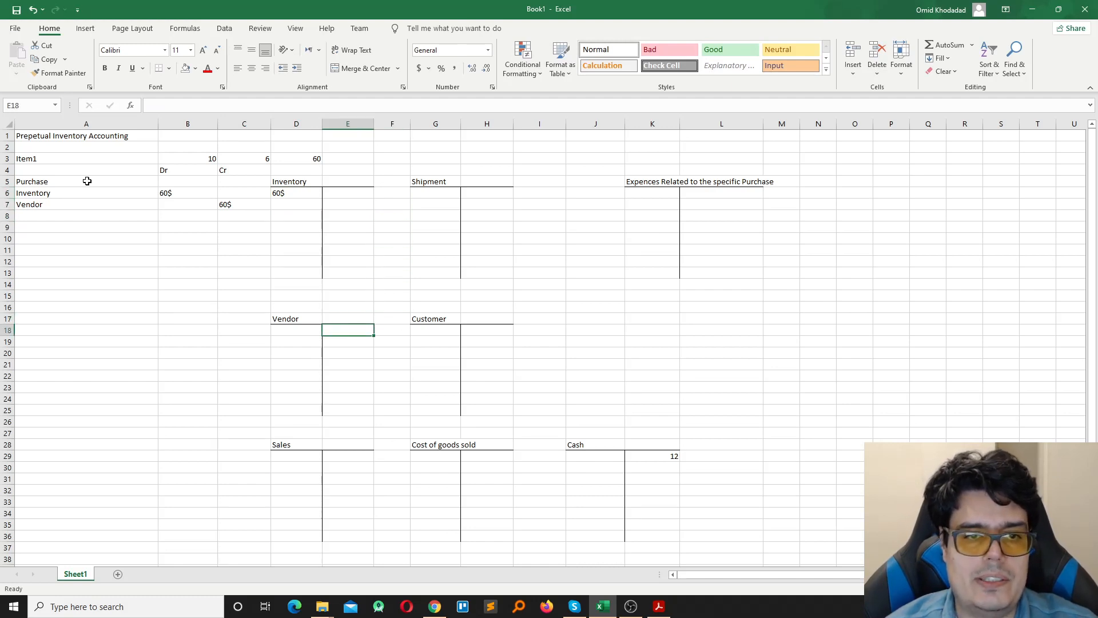
text(60)
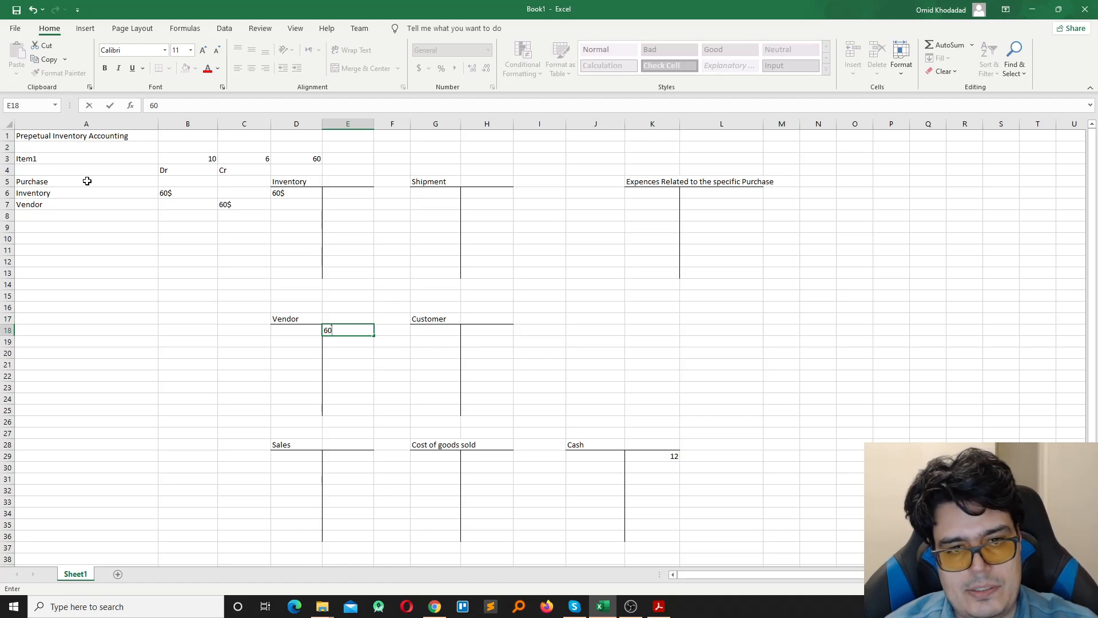
text($)
key(Return)
Add a Customer line in cell A10 of the journal, with a debit amount of 70$ in B10.
key(Down)
key(Down)
key(Left)
key(Left)
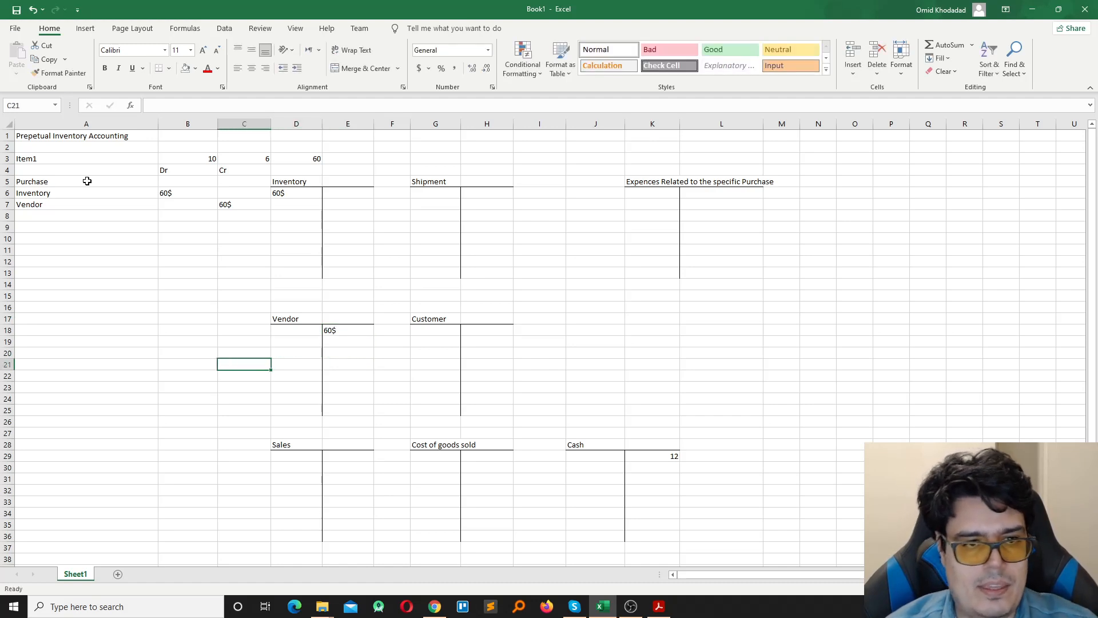
key(Left)
key(Left)
key(Up)
key(Up)
key(Up)
key(Up)
key(Up)
key(Up)
key(Up)
key(Up)
key(Up)
key(Up)
key(Up)
key(Up)
key(Up)
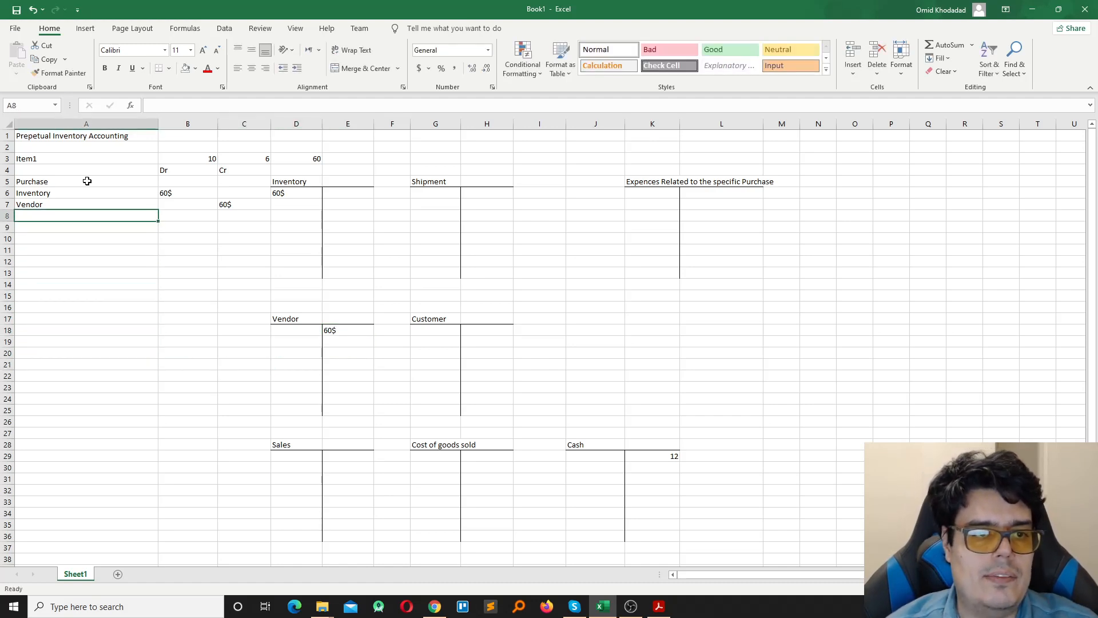
key(Down)
key(Down)
key(Down)
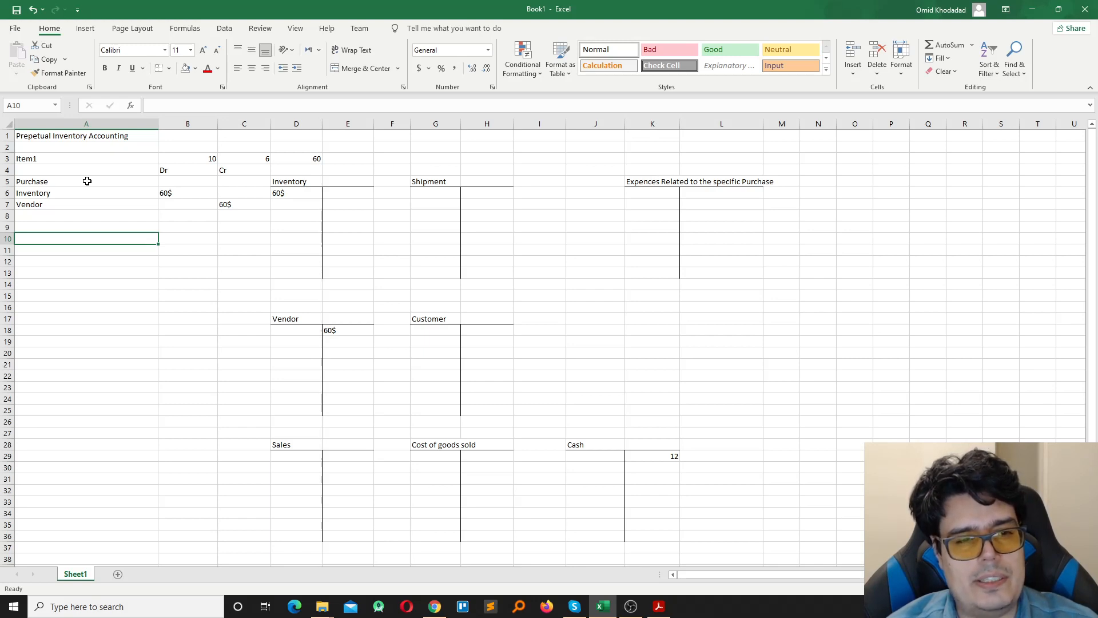
text(Cos)
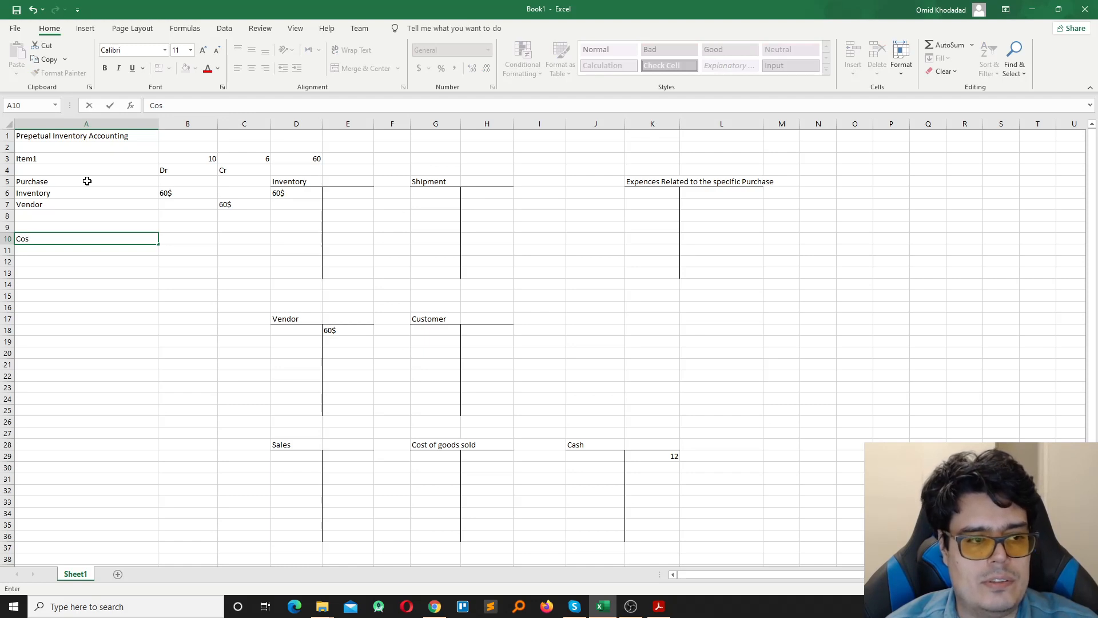
key(BackSpace)
key(BackSpace)
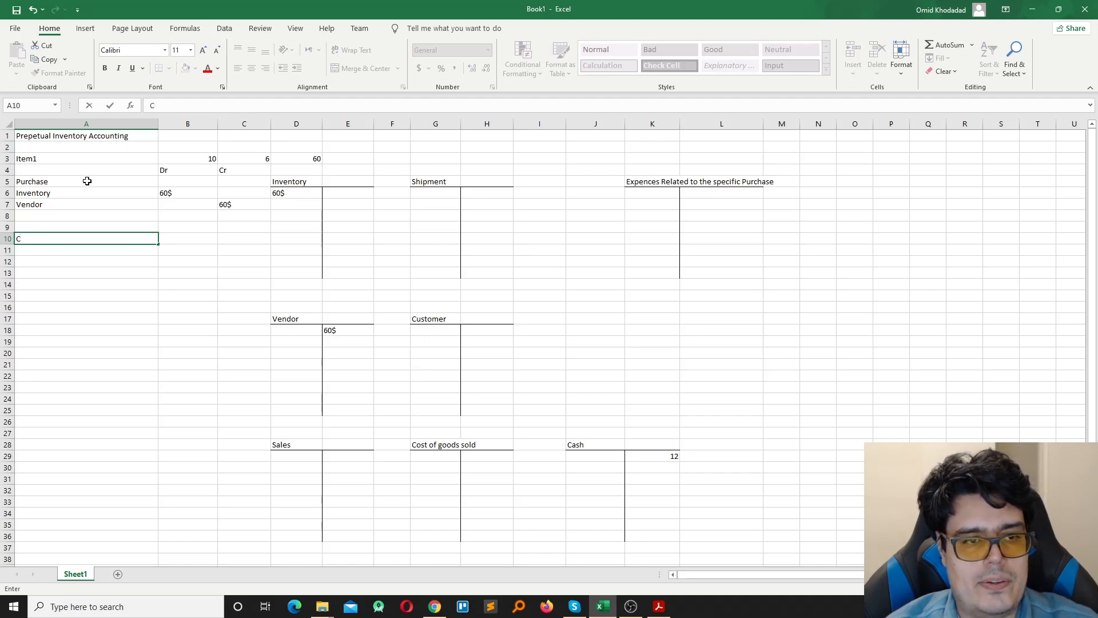
text(ustomer)
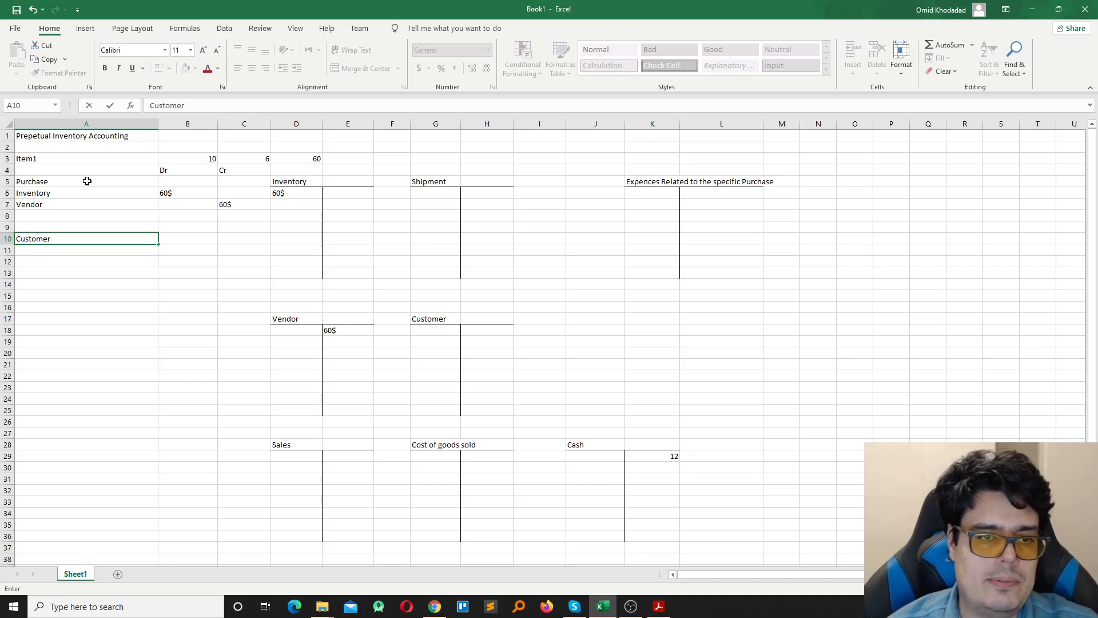
key(Tab)
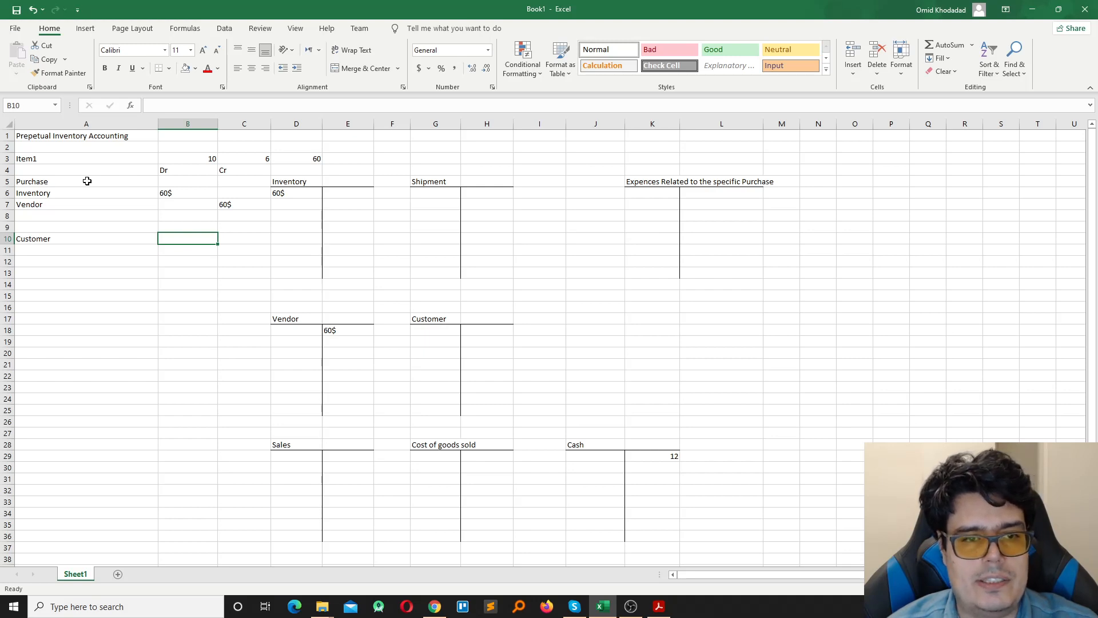
text(70)
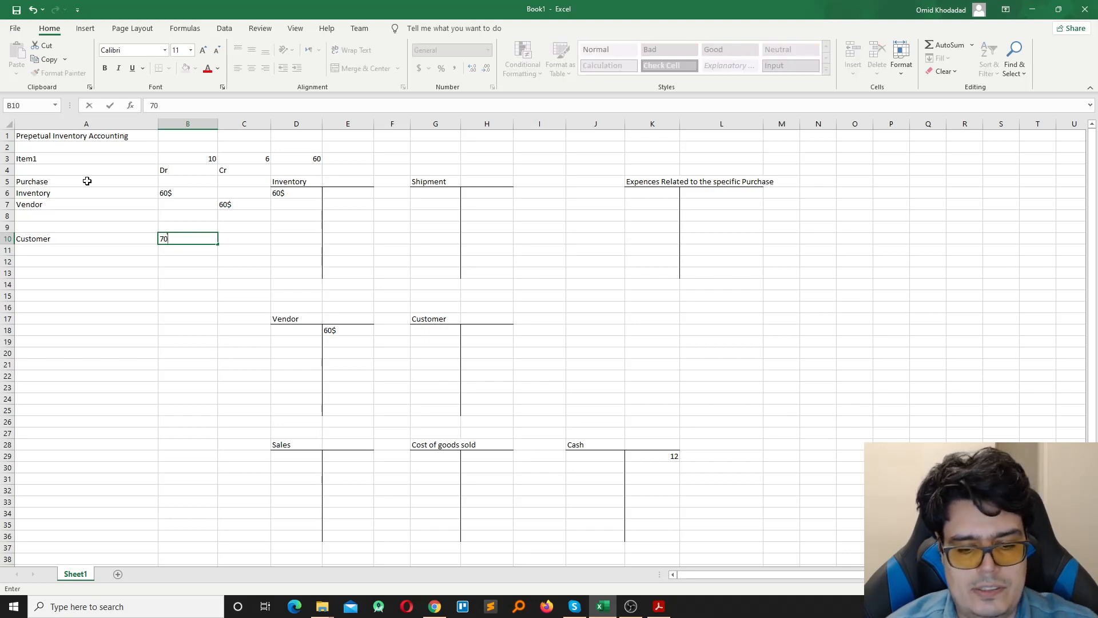
text($)
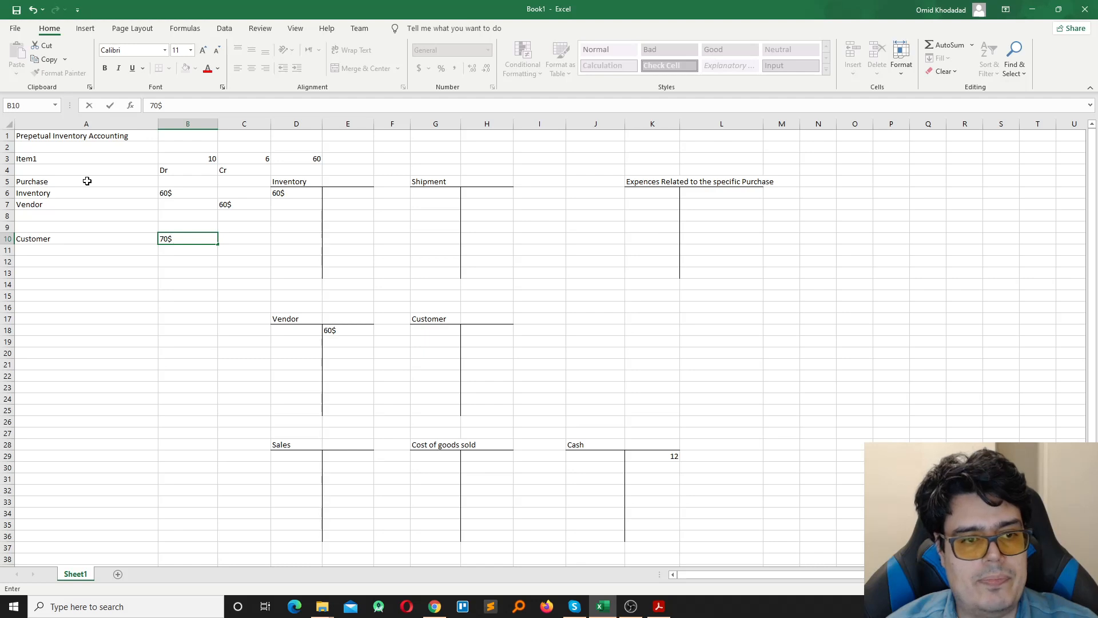
key(Return)
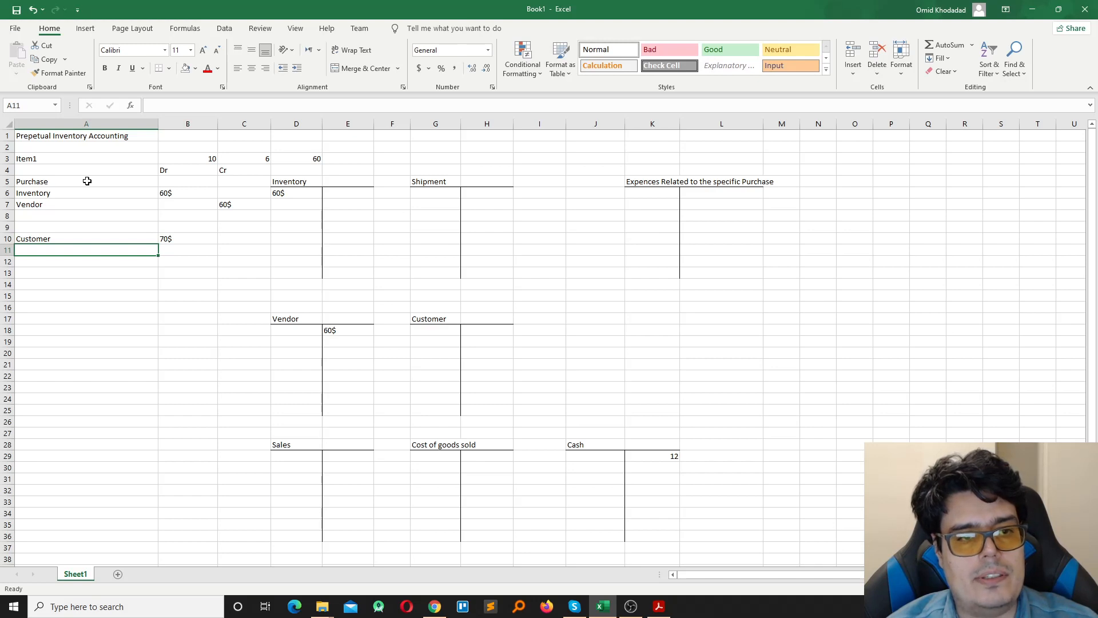
Add a Sales line in cell A11 of the journal, with a credit amount of 70$ in C11.
text(Sales)
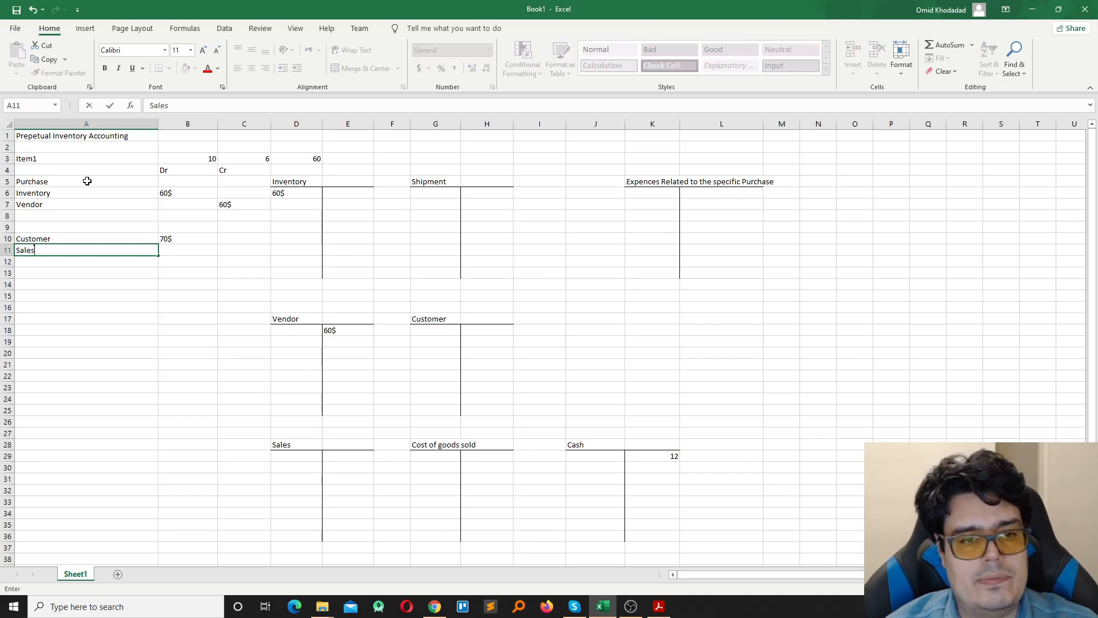
key(Right)
key(Right)
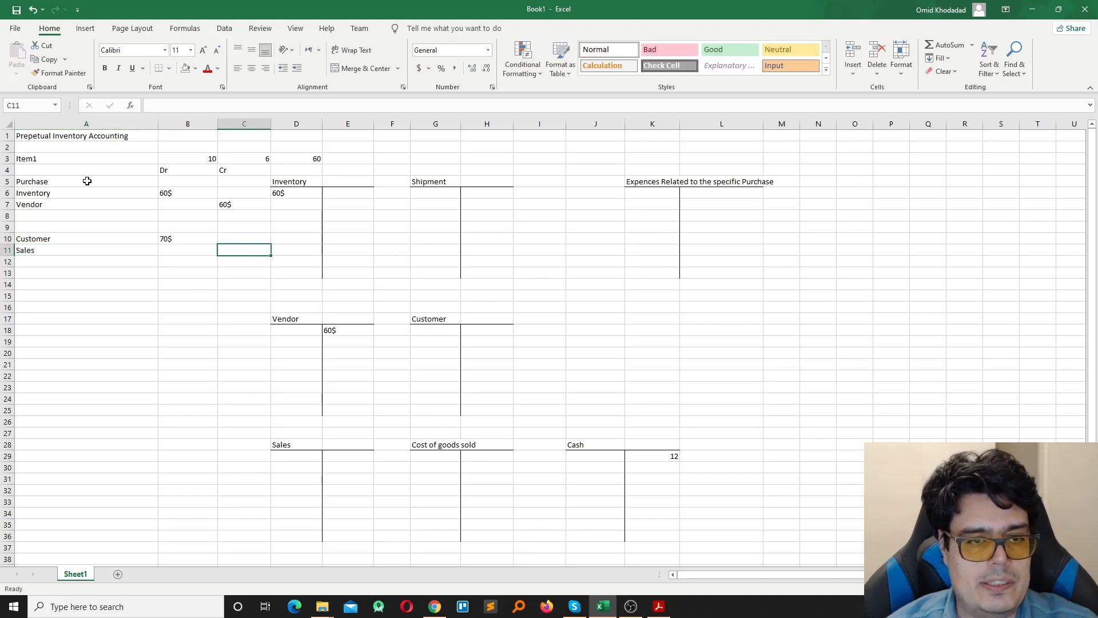
text(70$)
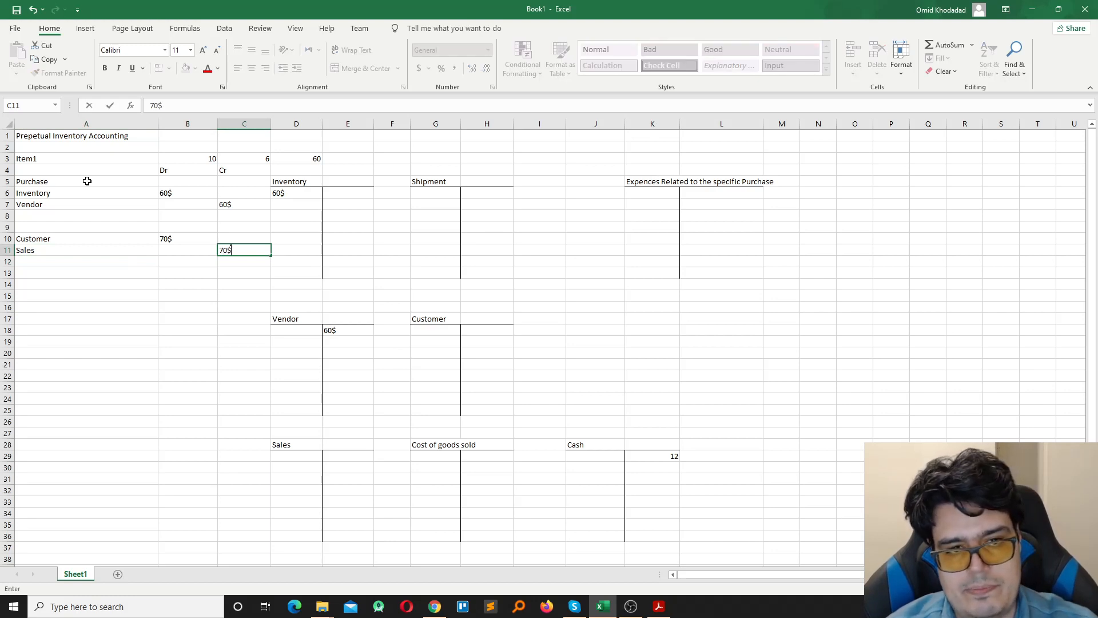
key(Return)
Select cell G18, the first debit cell of the Customer T-account.
key(Left)
key(Left)
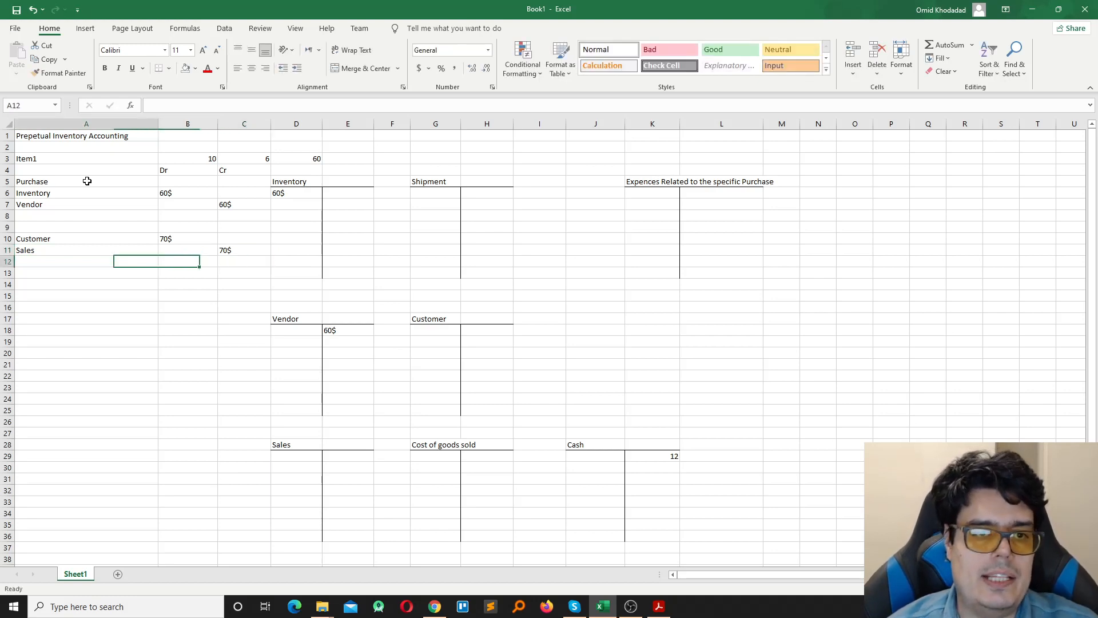
key(Right)
key(Right)
key(Right)
key(Right)
key(Right)
key(Right)
key(Right)
key(Right)
key(Right)
key(Right)
key(Right)
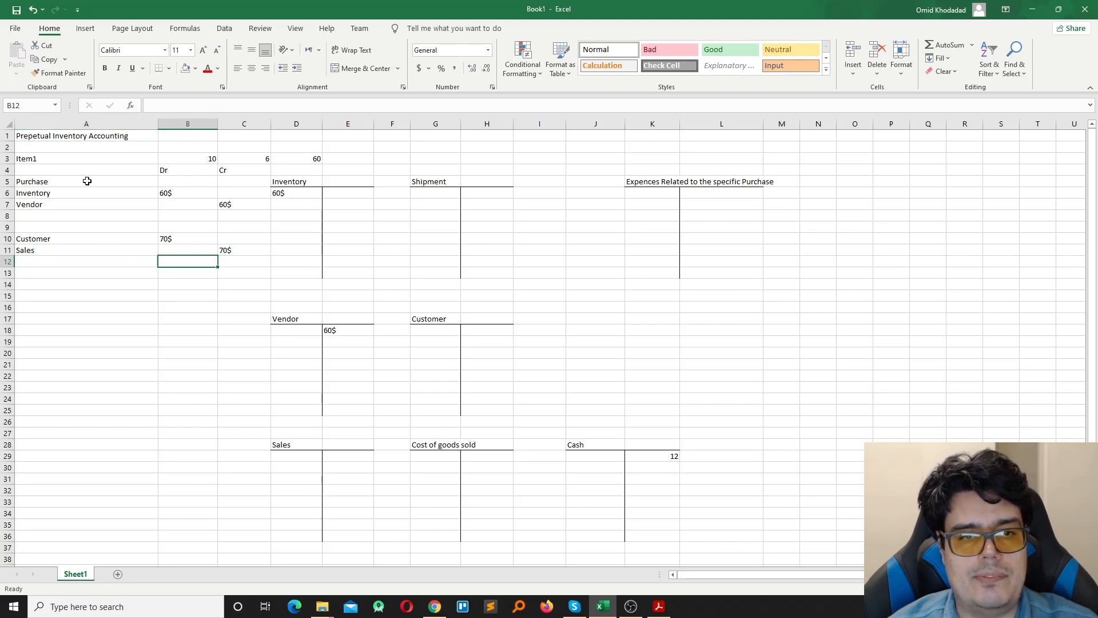
key(Left)
key(Left)
key(Left)
key(Left)
key(Left)
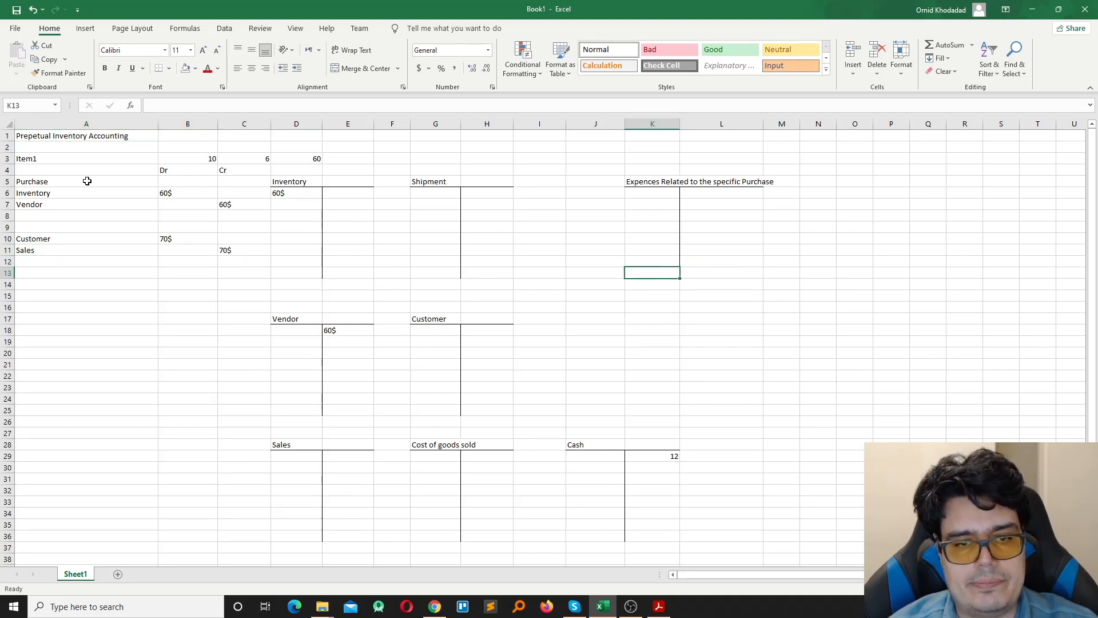
key(Down)
key(Down)
key(Down)
key(Down)
key(Down)
key(Down)
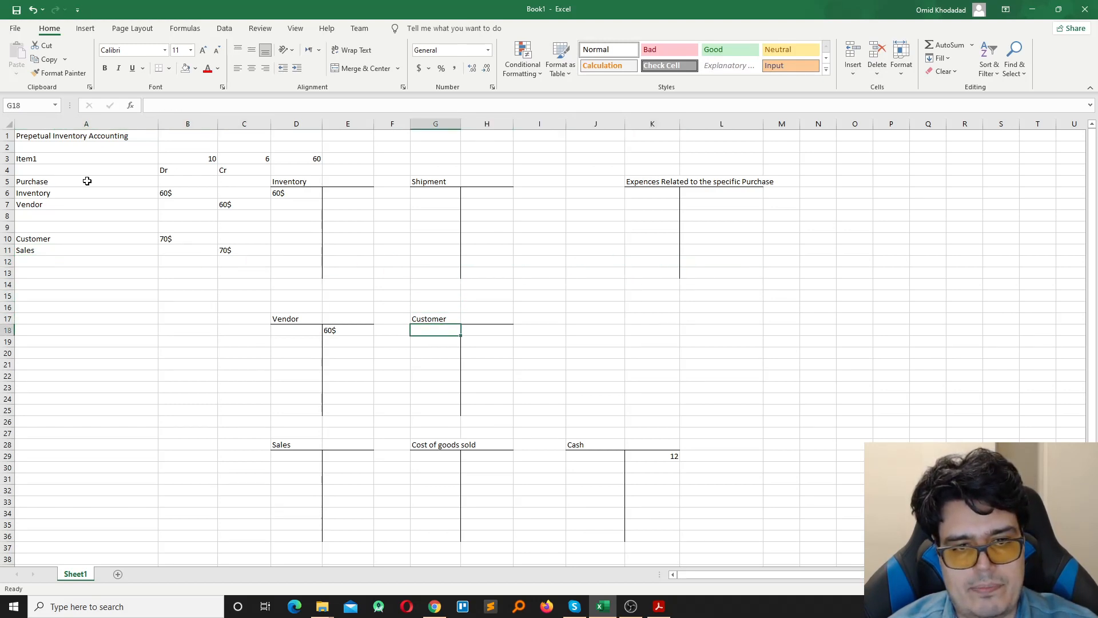
key(Right)
text(70)
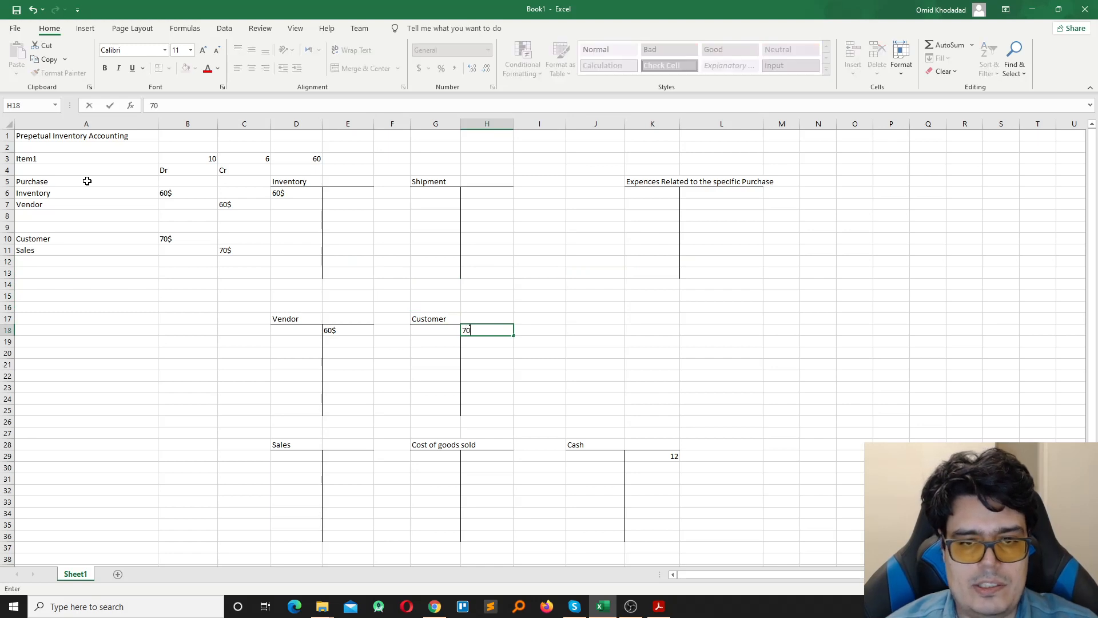
key(Escape)
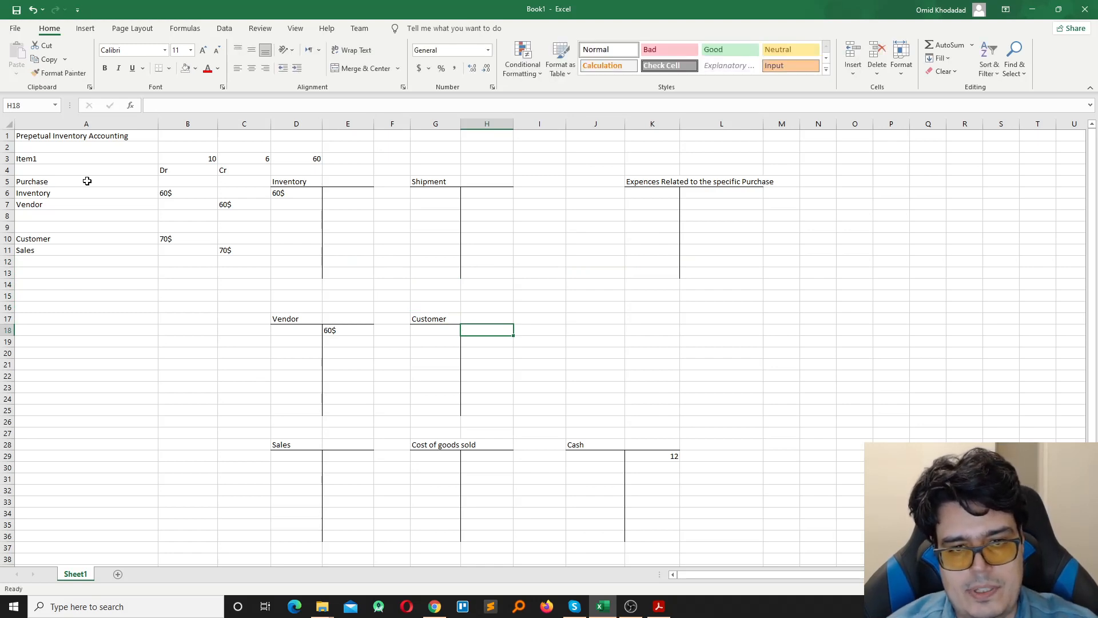
Enter 70$ in cell G18, on the debit side of the Customer T-account.
key(Left)
text(70$)
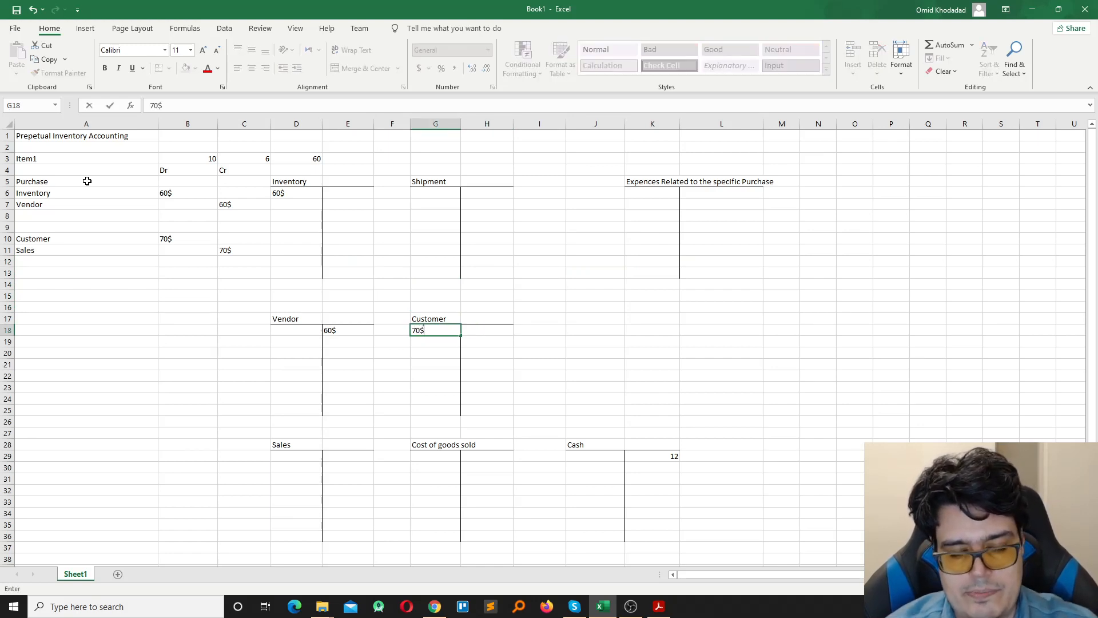
key(Return)
Enter 70$ in cell E29, on the credit side of the Sales T-account.
key(Down)
key(Down)
key(Down)
key(Down)
key(Down)
key(Down)
key(Down)
key(Down)
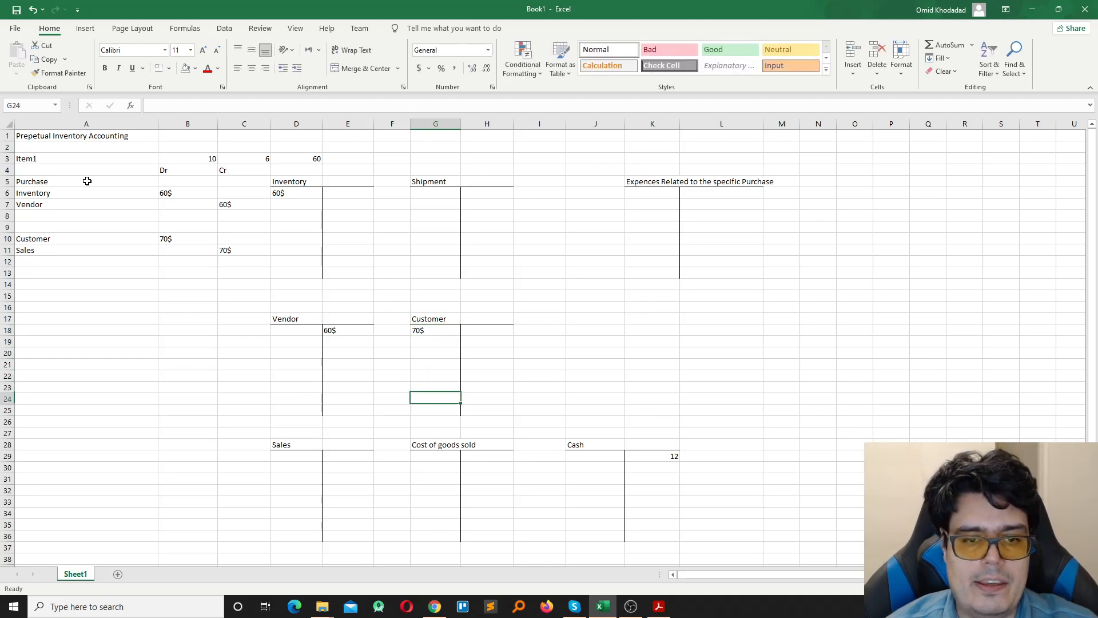
key(Left)
key(Left)
key(Down)
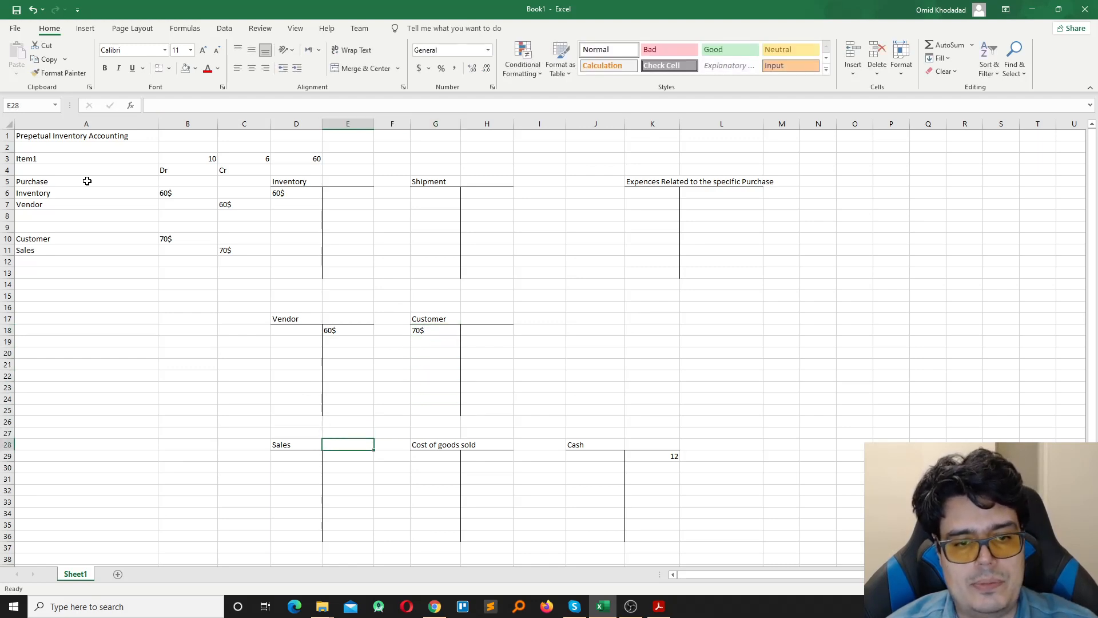
key(Down)
text(70)
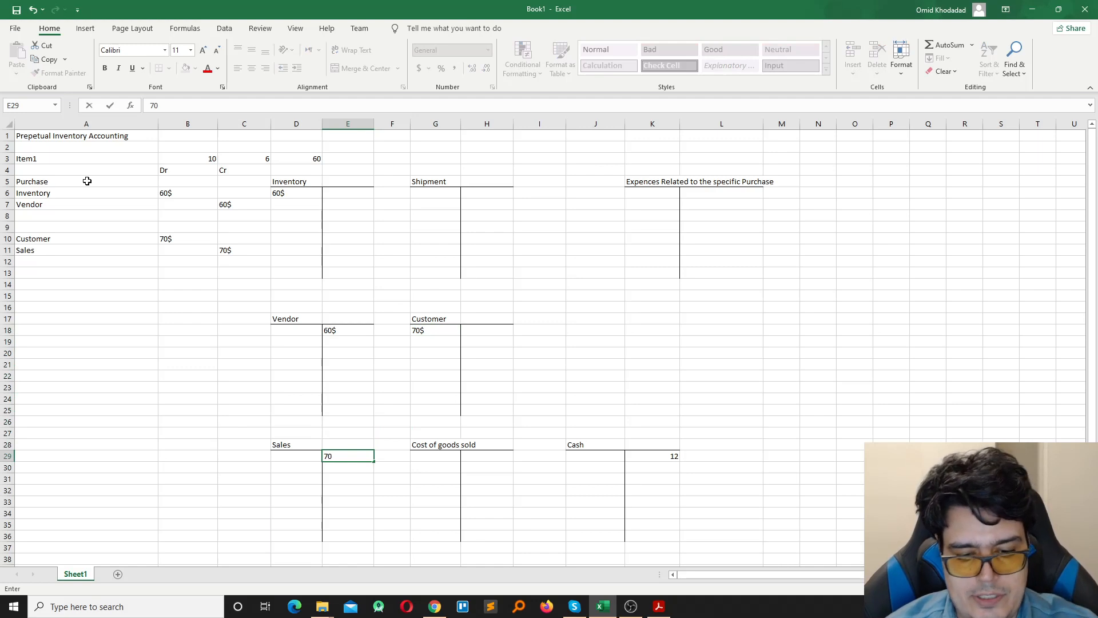
text($)
key(Return)
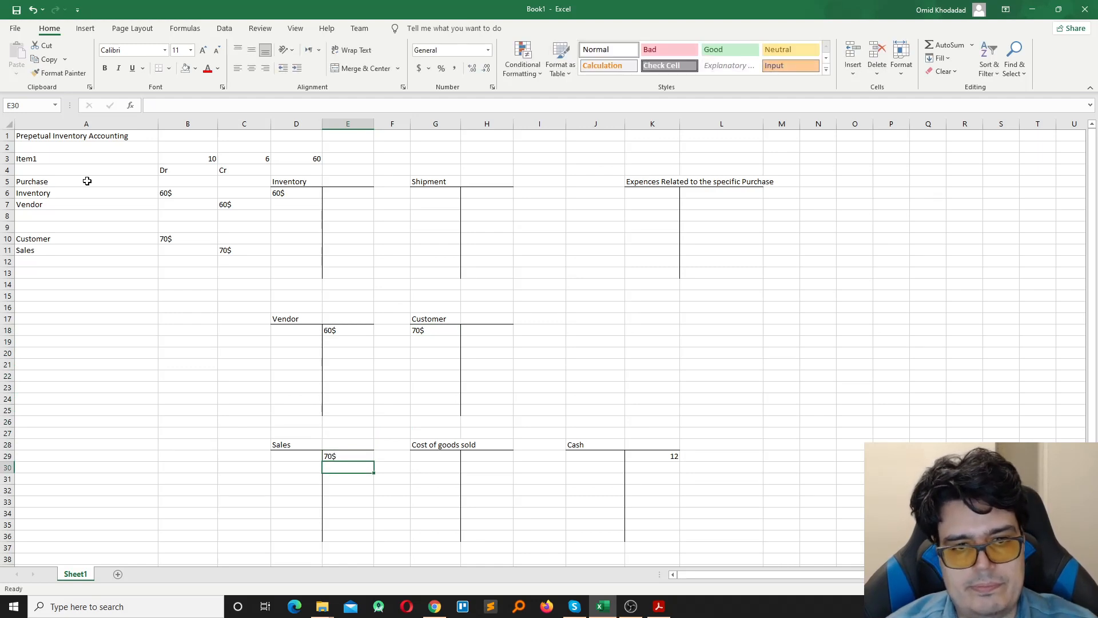
Fill the Vendor credit cell E18 and the Inventory debit cell D6 with light gold.
key(Up)
key(Up)
key(Up)
key(Up)
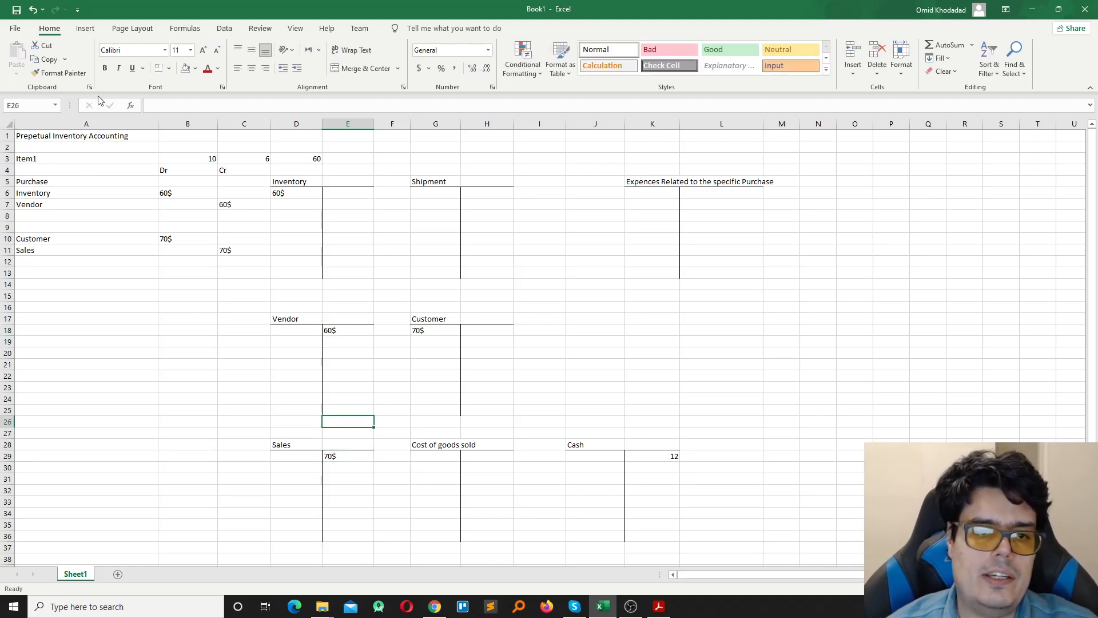
click(355, 331)
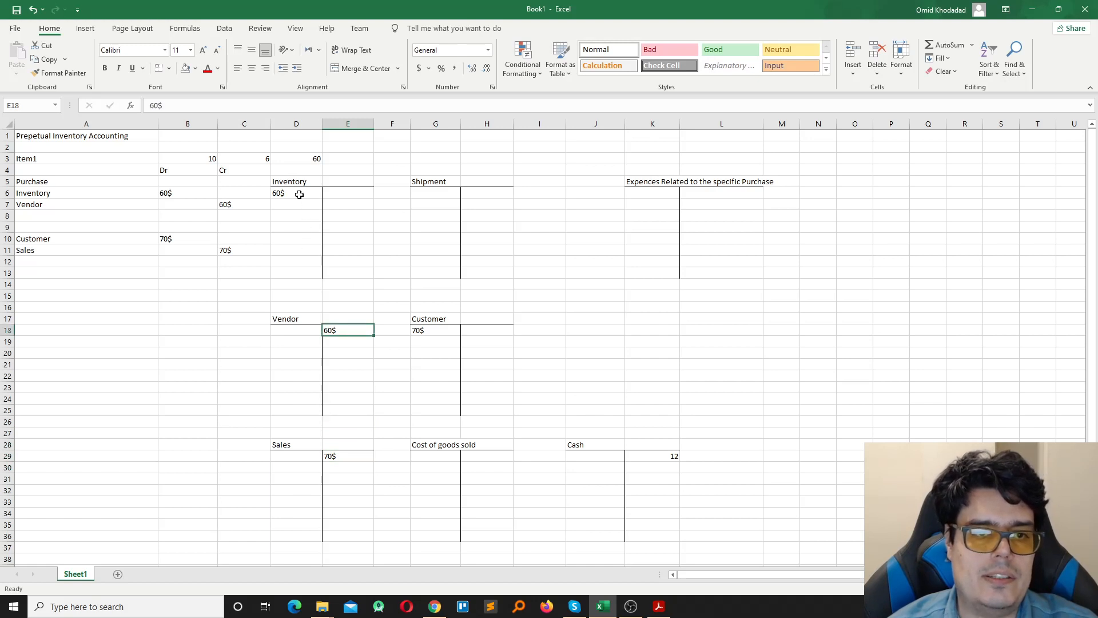
ctrl+click(297, 192)
click(196, 69)
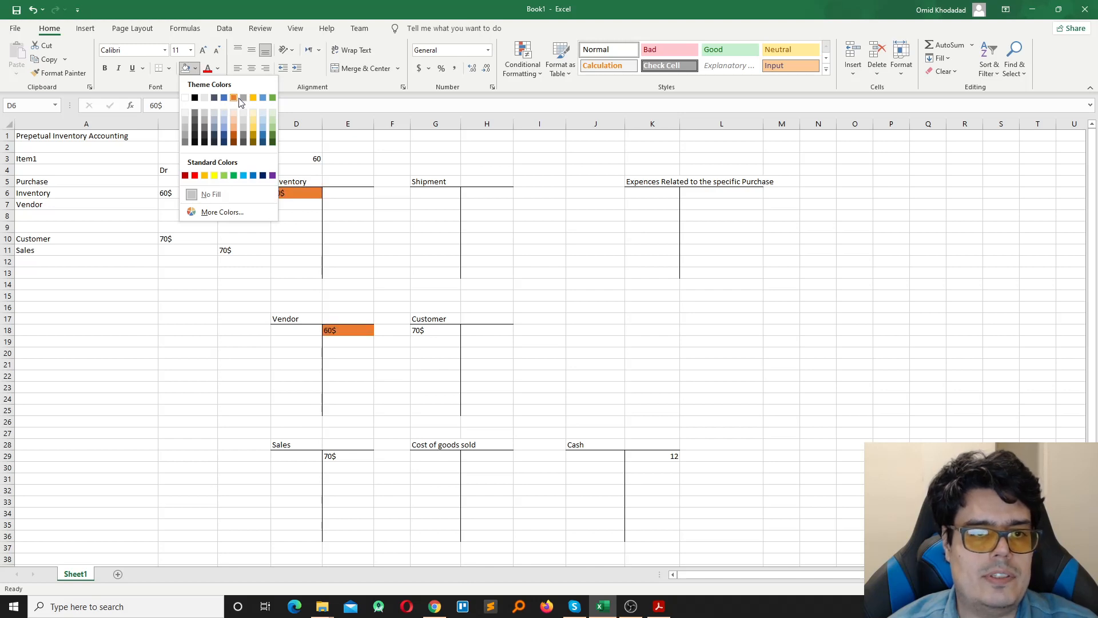
click(255, 114)
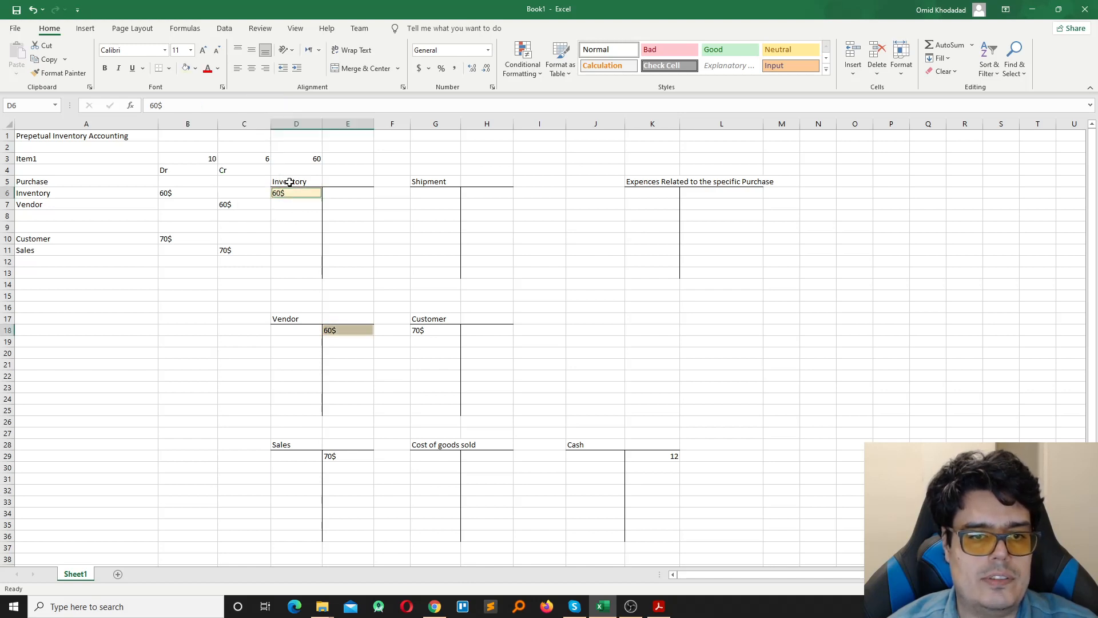
Fill the Customer debit cell G18 and the Sales credit cell E29 with light blue.
drag(319, 385, 349, 387)
click(433, 327)
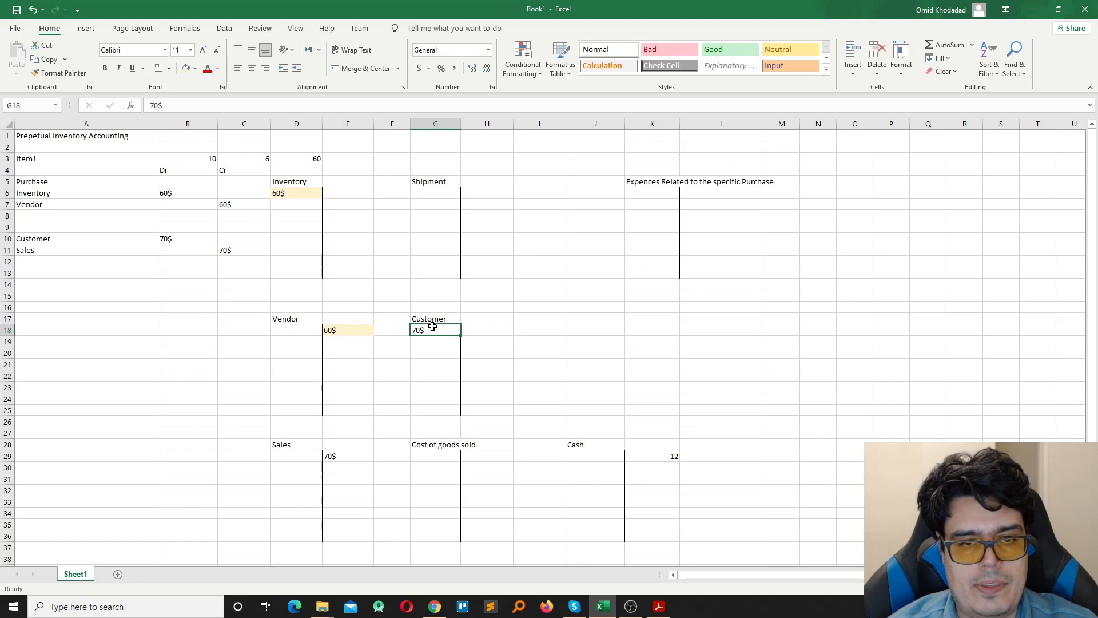
ctrl+click(341, 456)
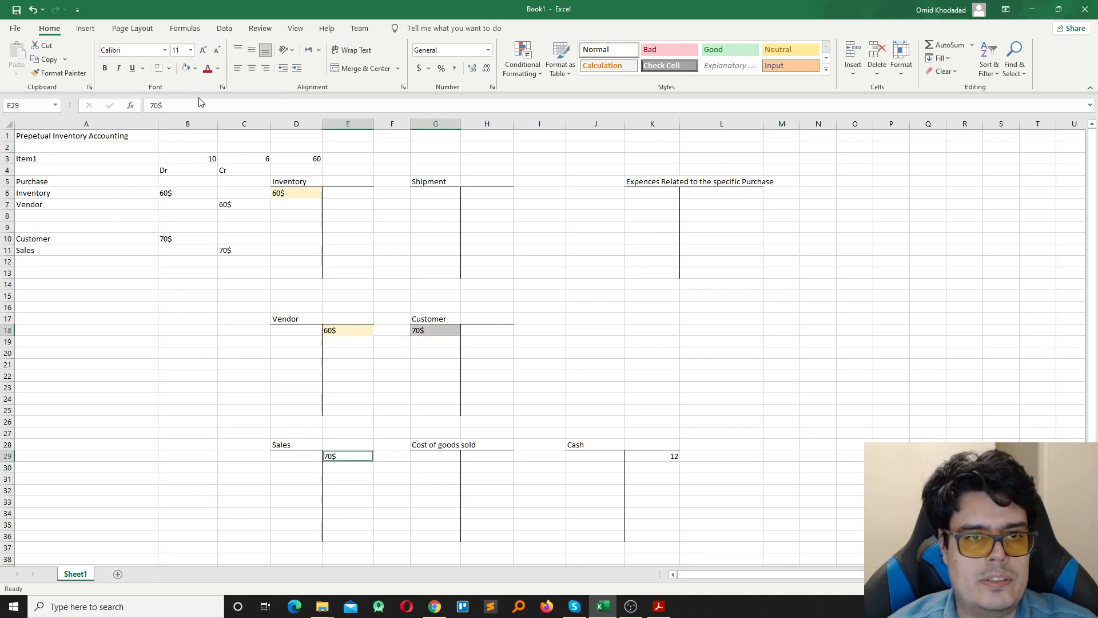
click(195, 68)
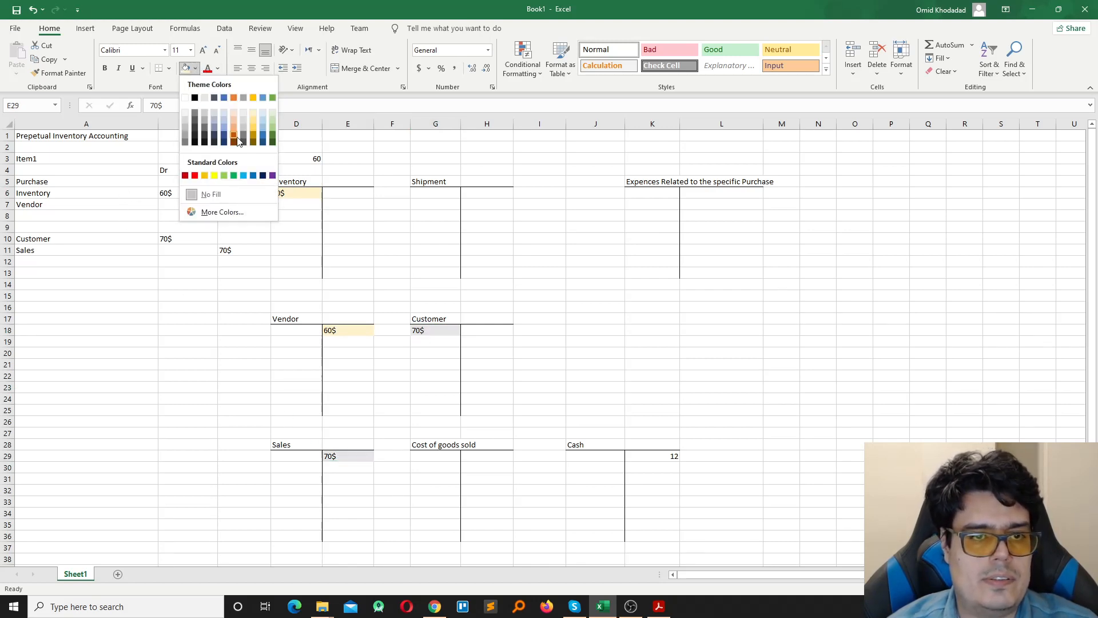
click(263, 121)
click(114, 285)
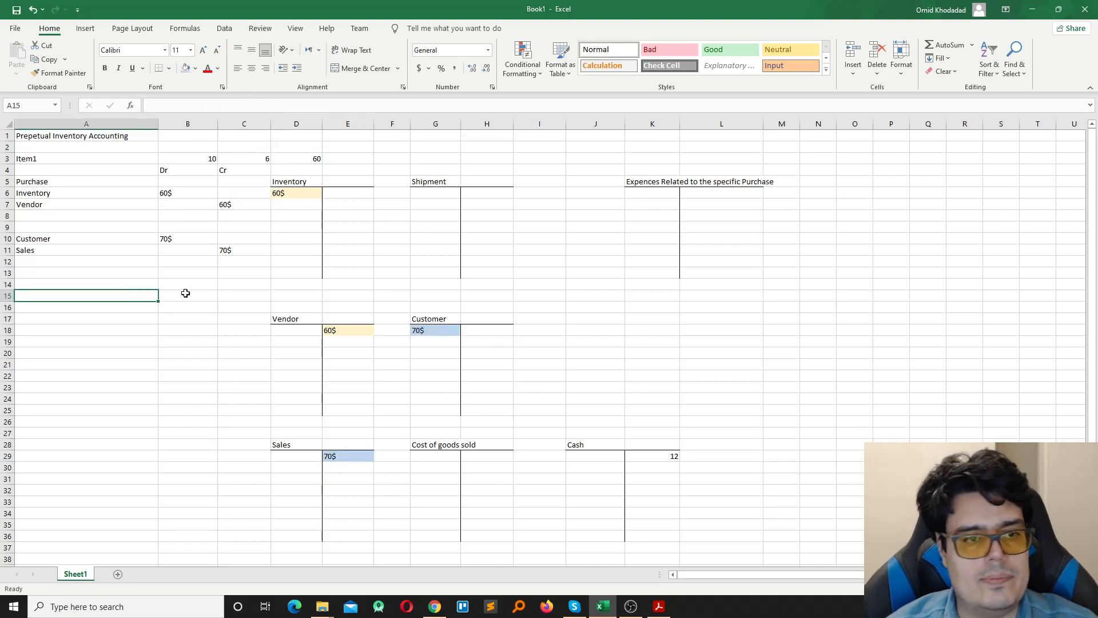
key(Down)
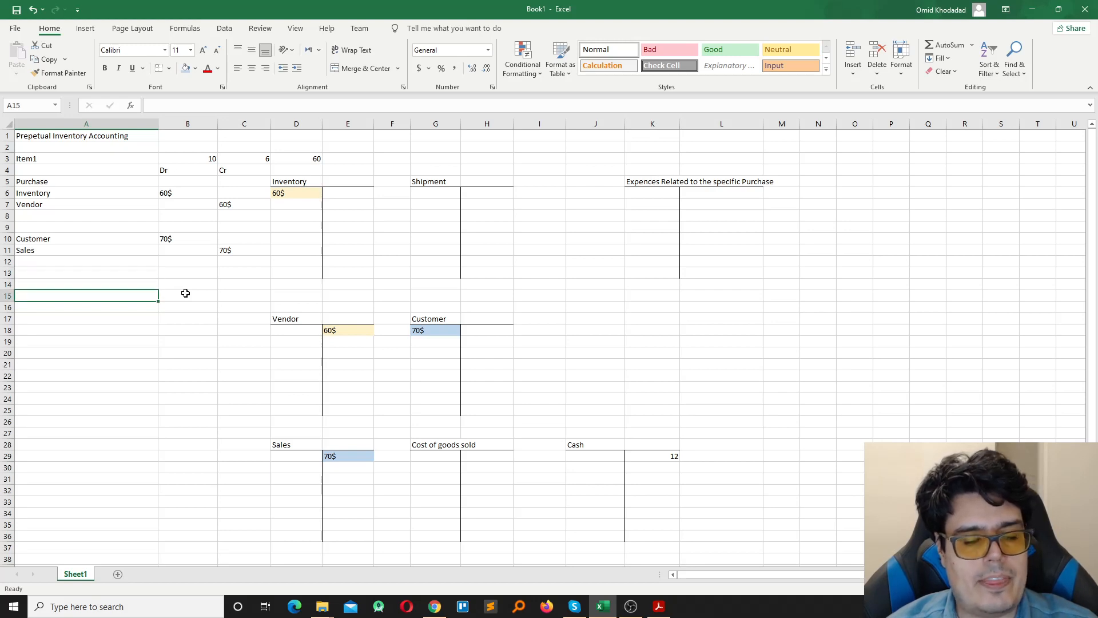
key(Down)
key(Down)
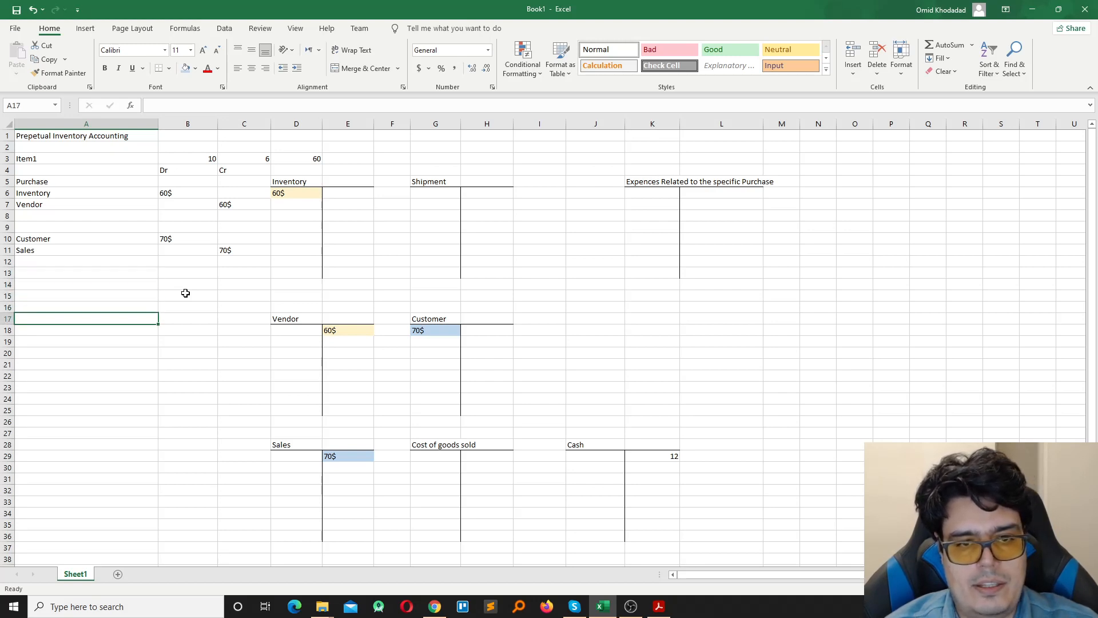
key(Up)
key(Up)
key(Up)
key(Up)
key(Up)
key(Up)
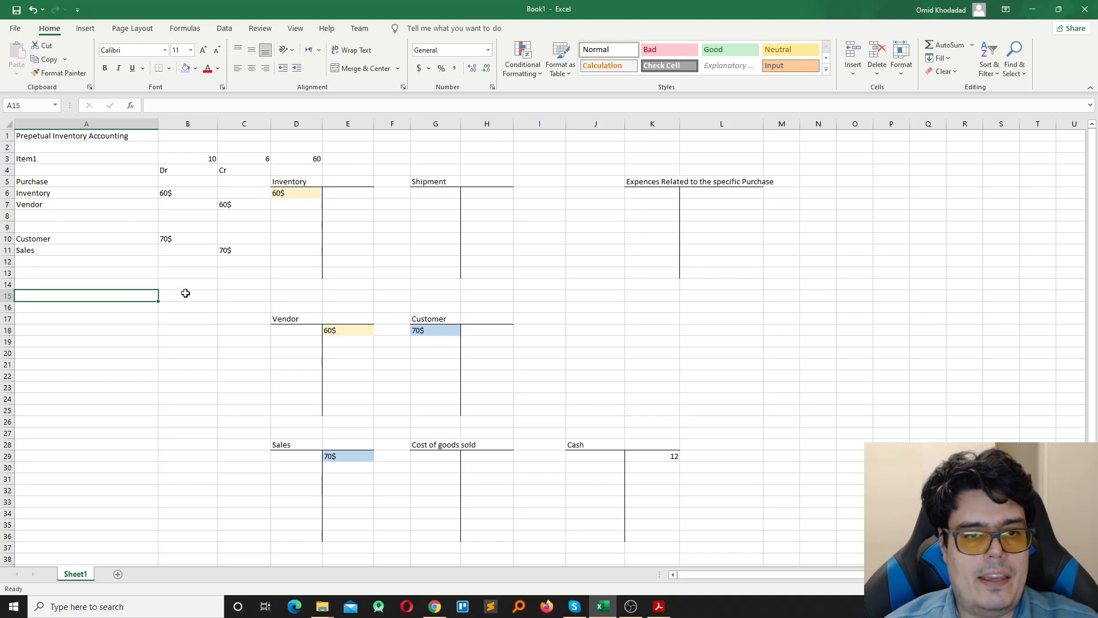
key(Right)
key(Right)
key(Right)
key(Right)
key(Right)
key(Right)
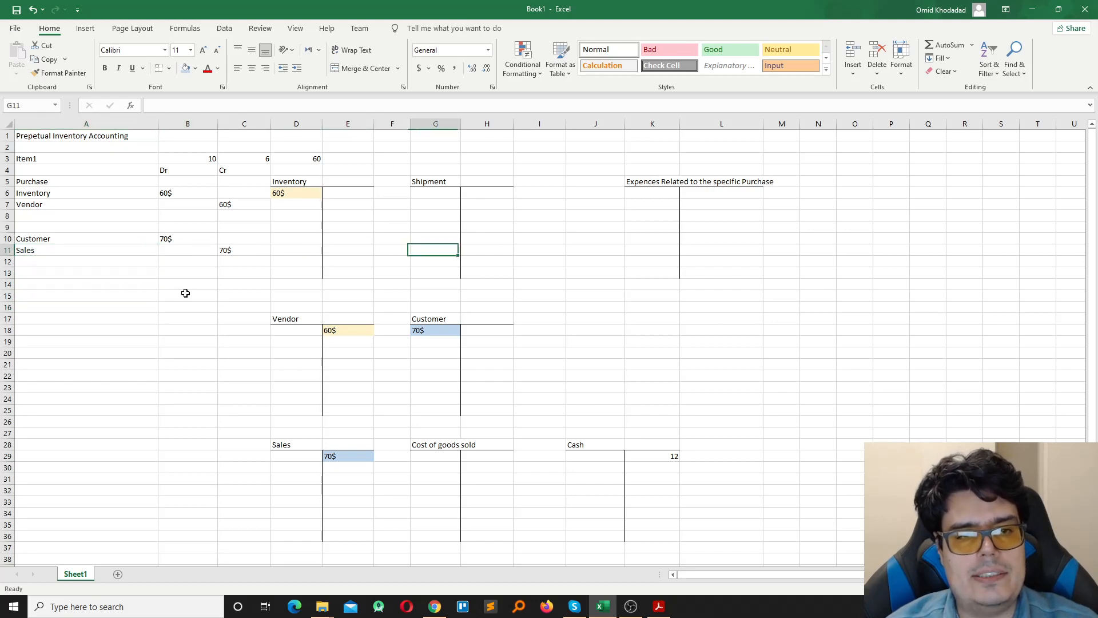
key(Up)
key(Up)
key(Up)
key(Up)
key(Left)
key(Left)
key(Left)
key(Left)
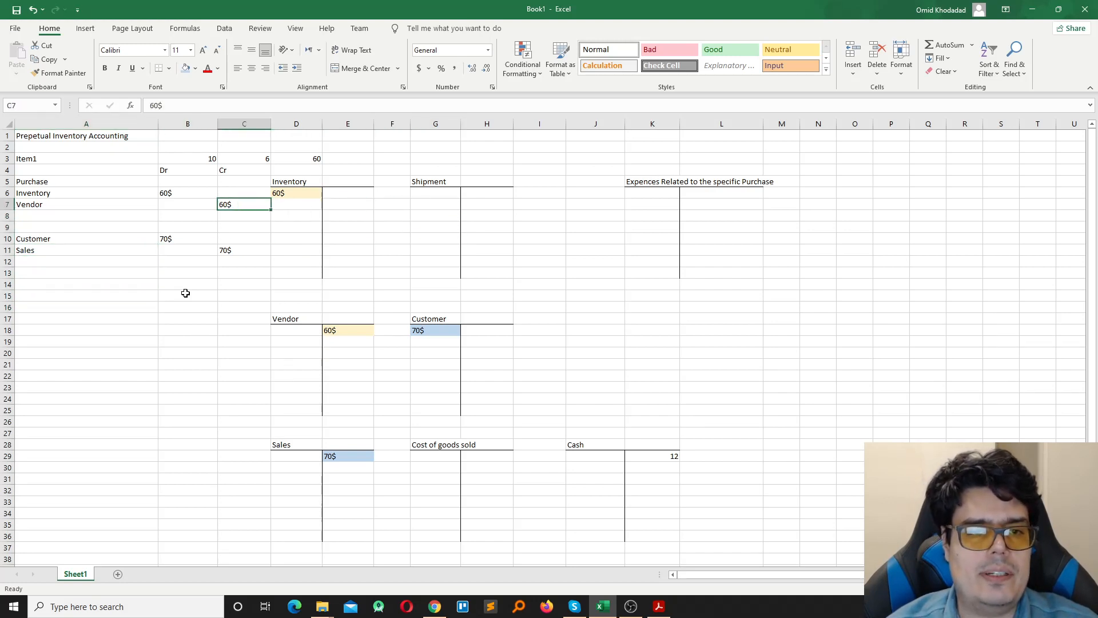
key(Right)
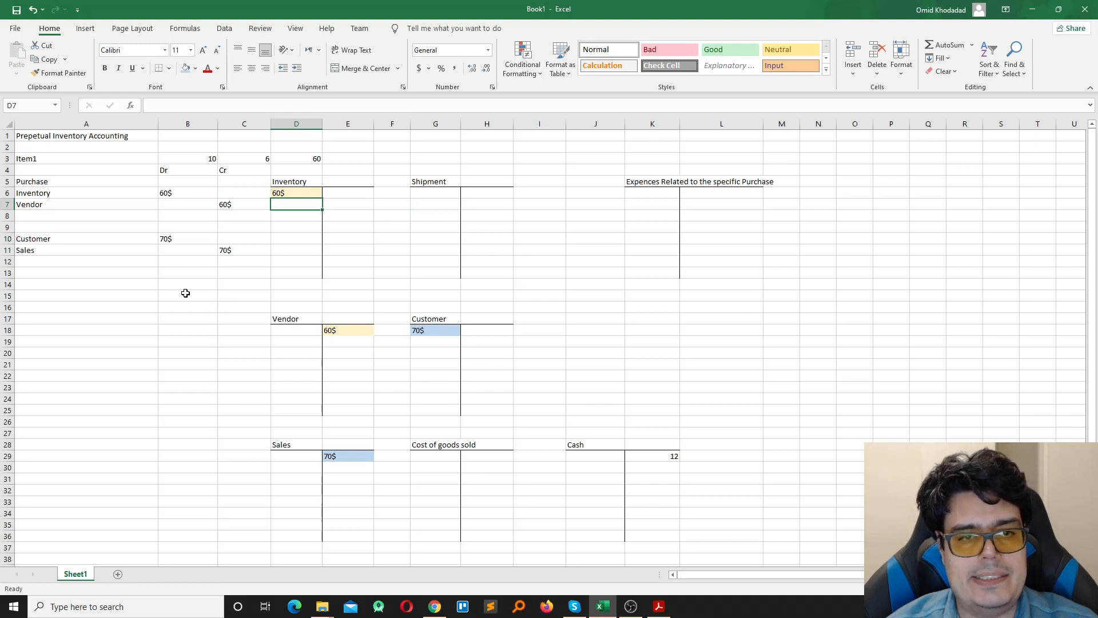
key(Up)
key(Down)
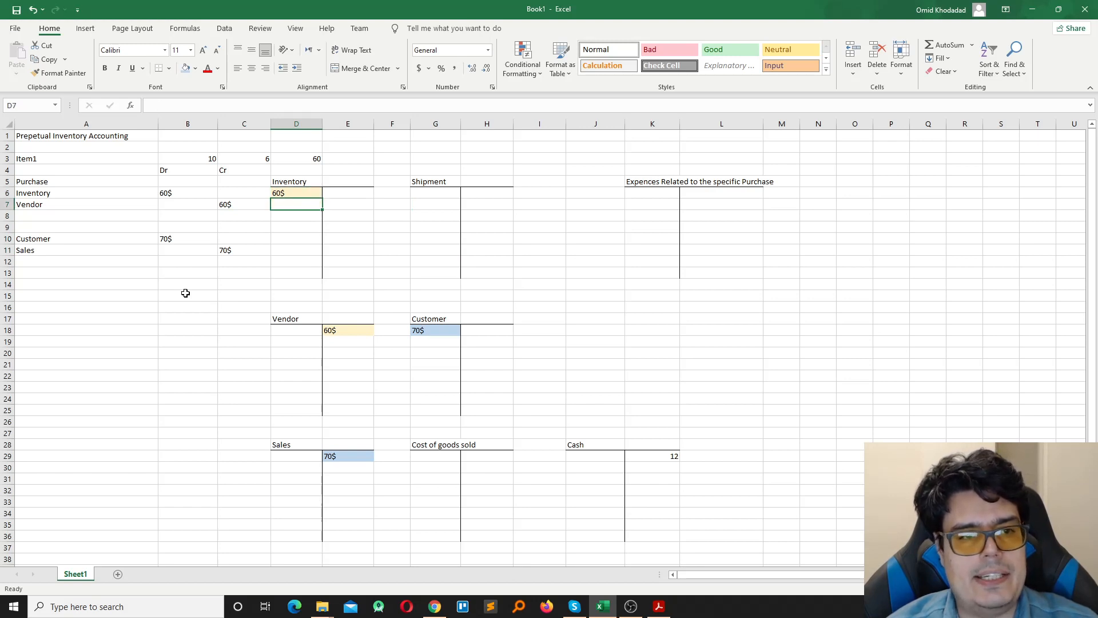
key(Up)
key(Down)
key(Down)
key(Down)
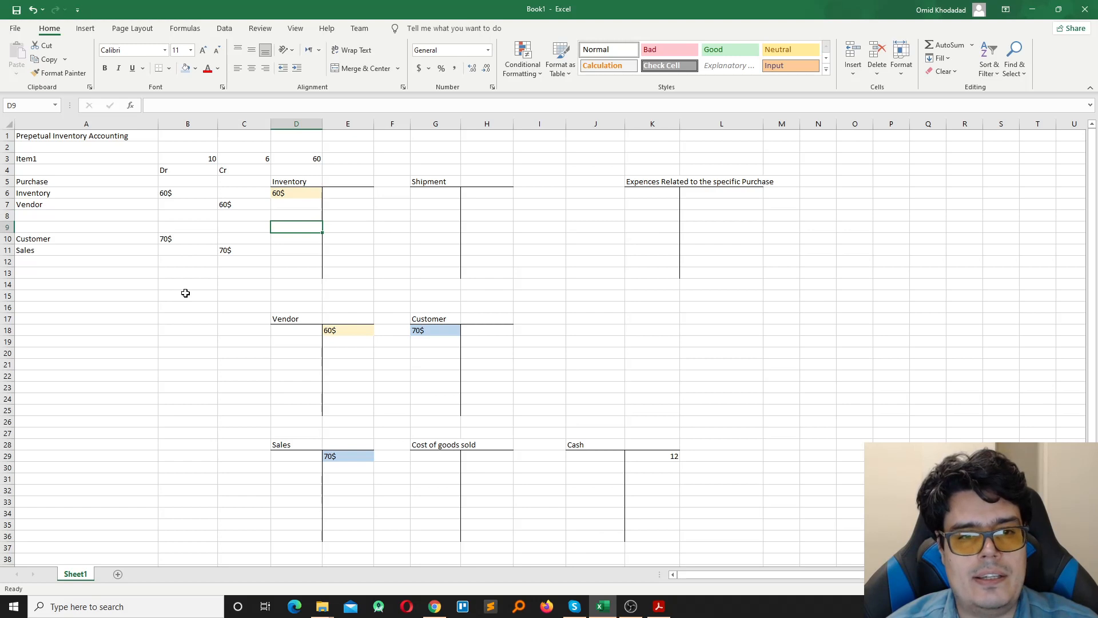
key(Up)
key(Right)
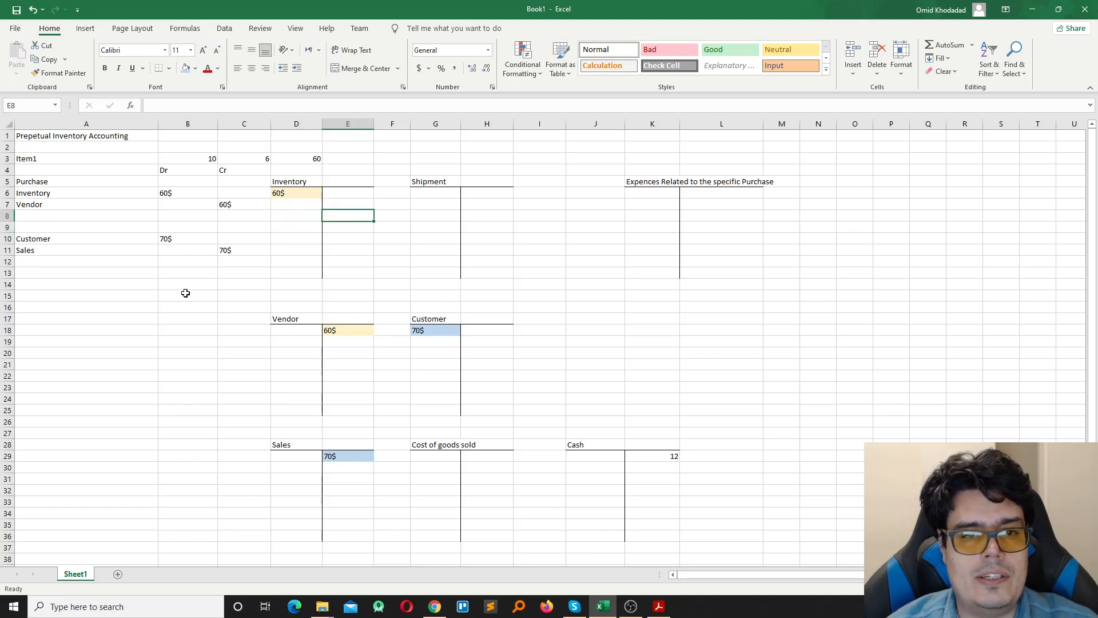
key(Left)
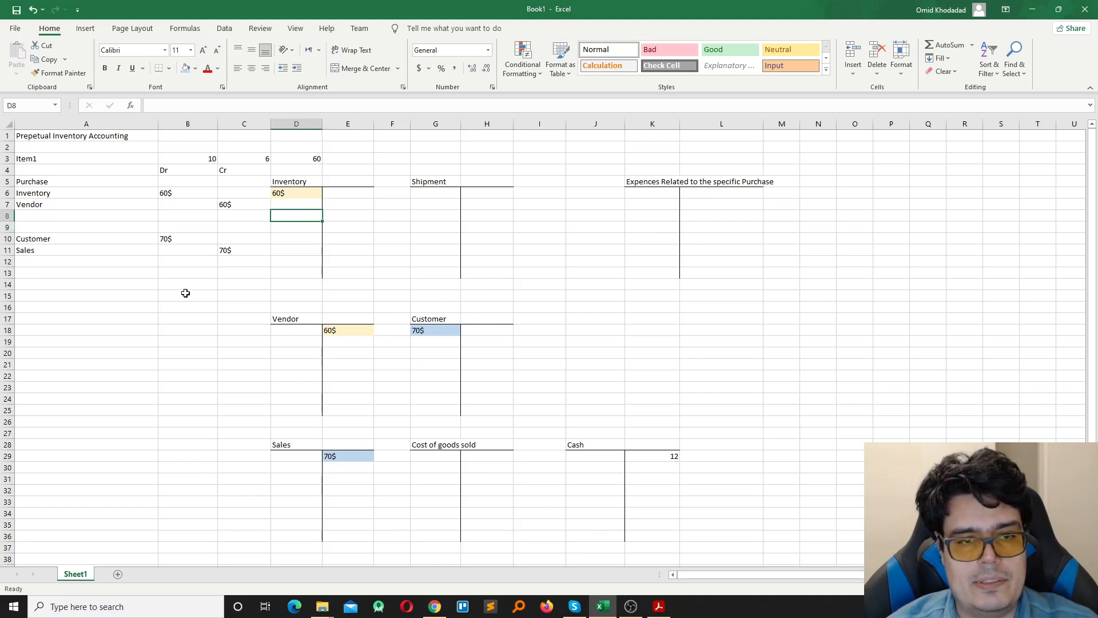
key(Up)
key(Down)
key(Down)
key(Down)
key(Down)
key(Down)
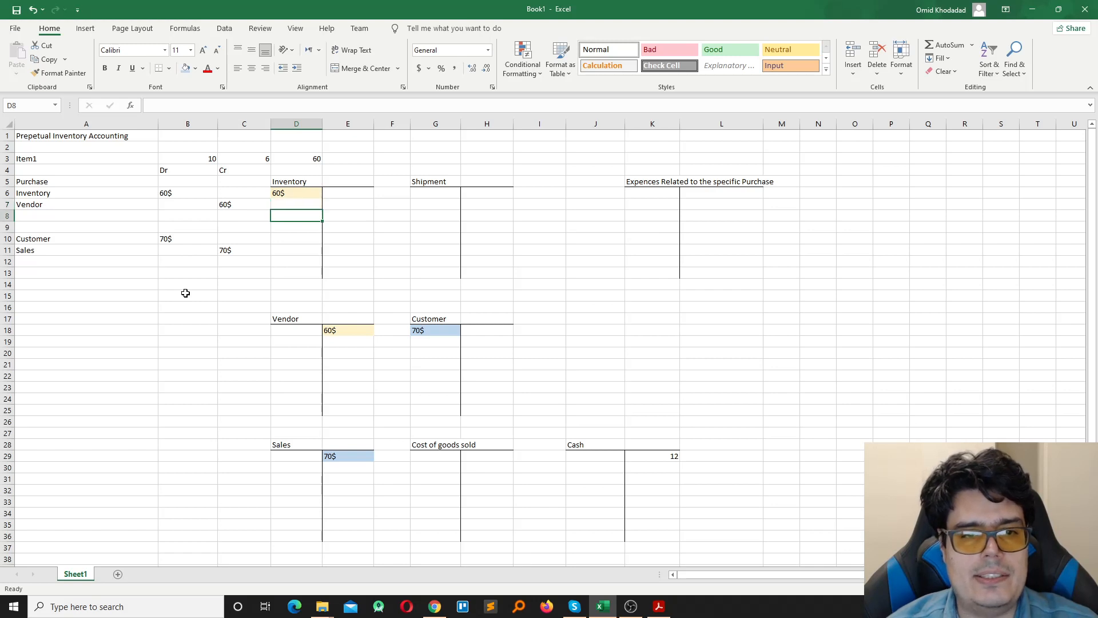
key(Left)
key(Left)
key(Right)
key(Right)
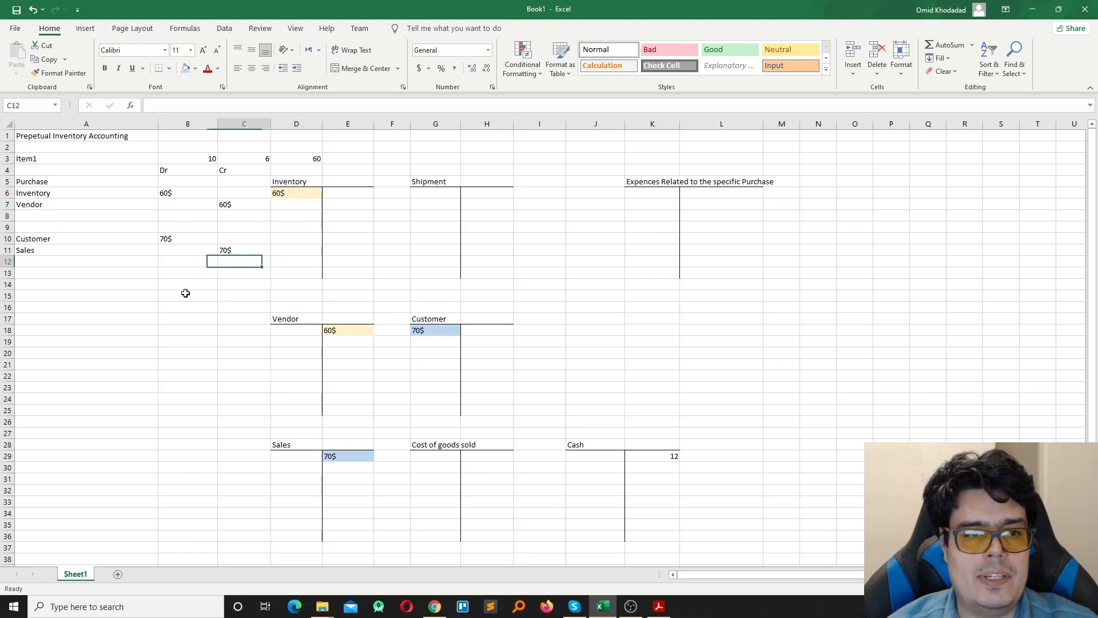
key(Up)
key(Up)
key(Up)
key(Up)
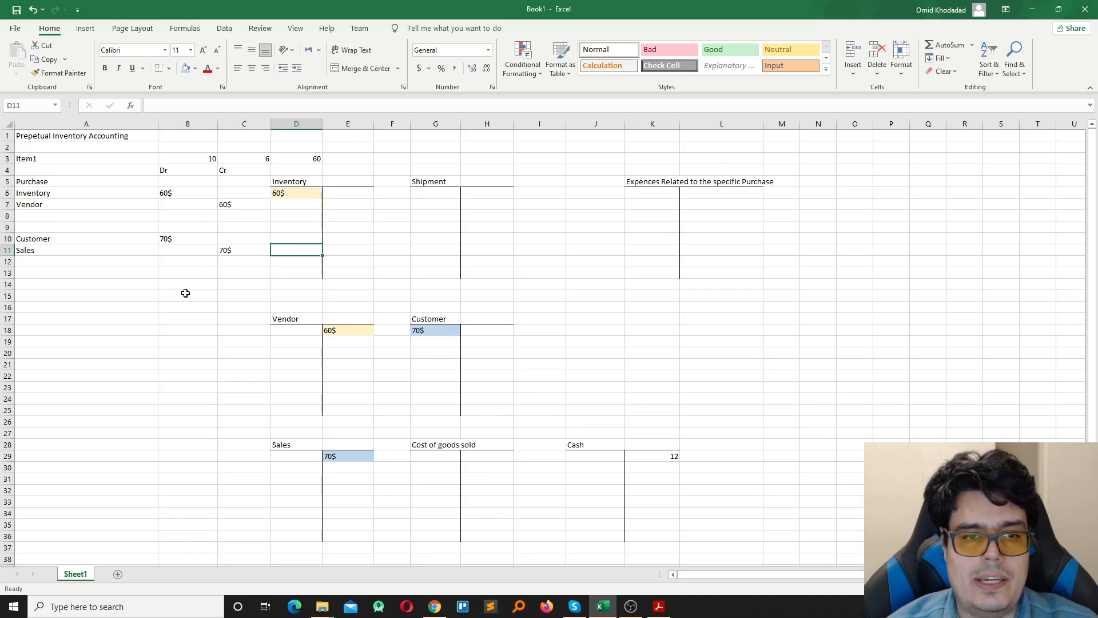
key(Down)
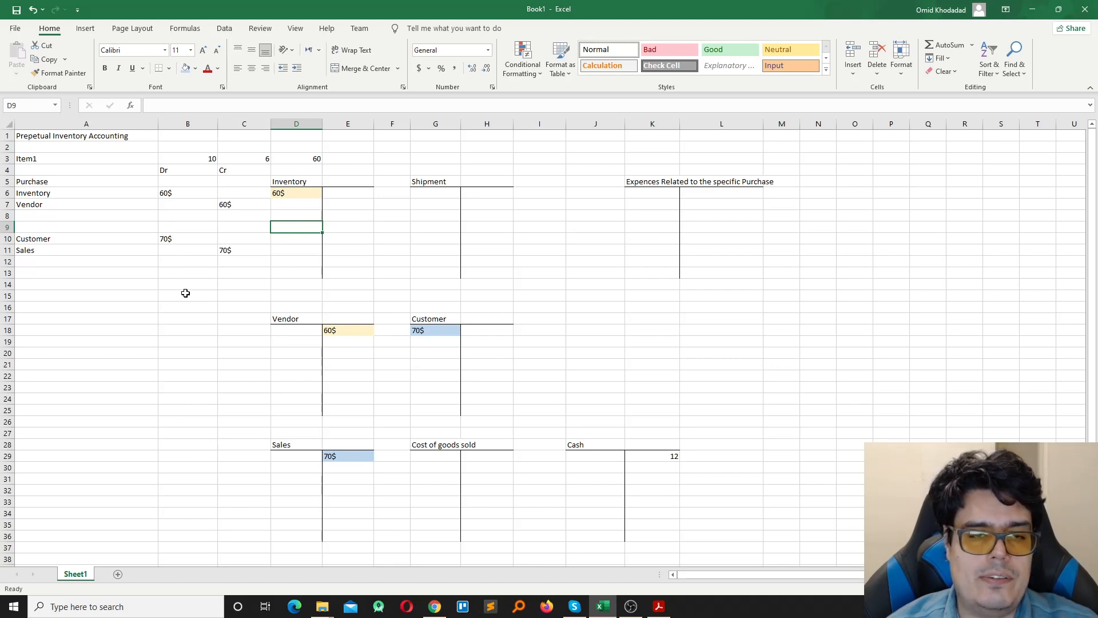
Enter the heading Opening in cell C1.
key(Up)
key(Up)
key(Up)
key(Up)
key(Up)
key(Up)
key(Up)
key(Up)
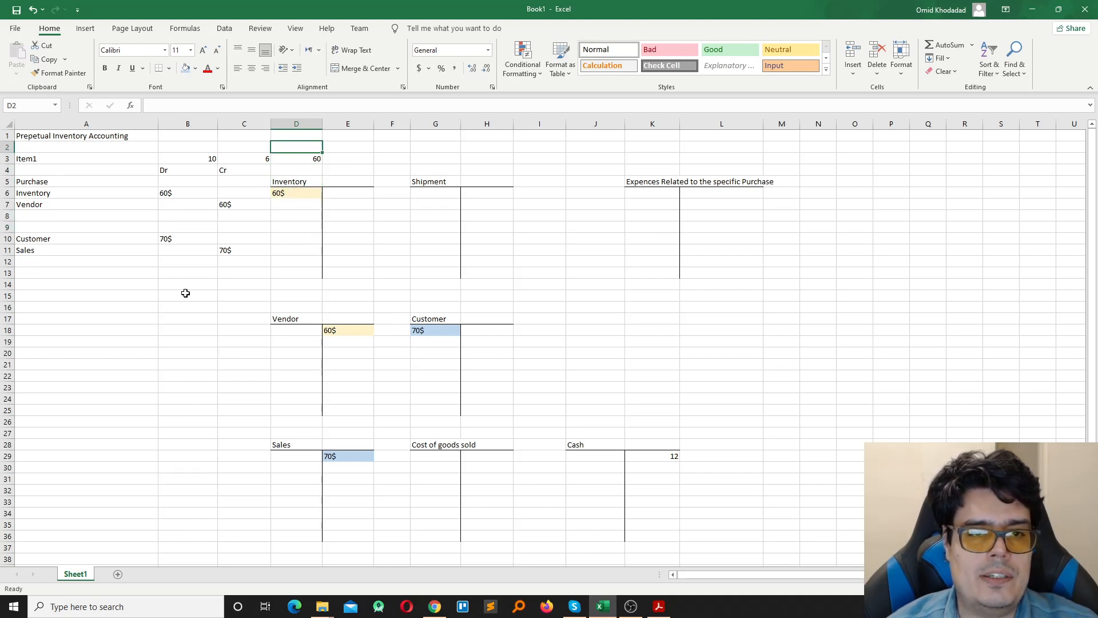
key(Left)
text(Op)
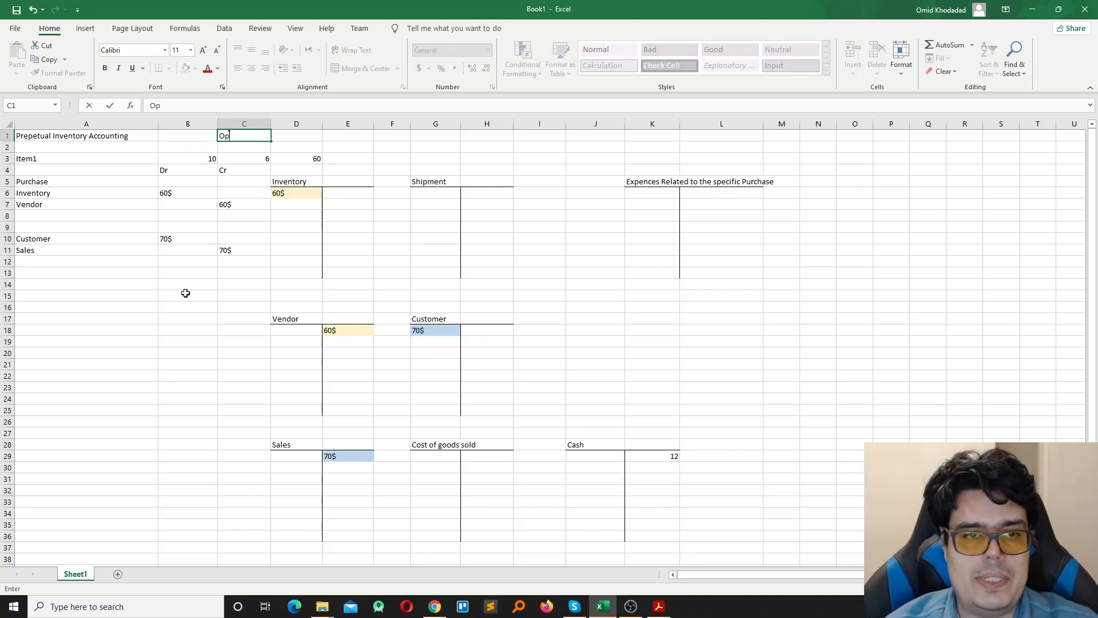
text(ening)
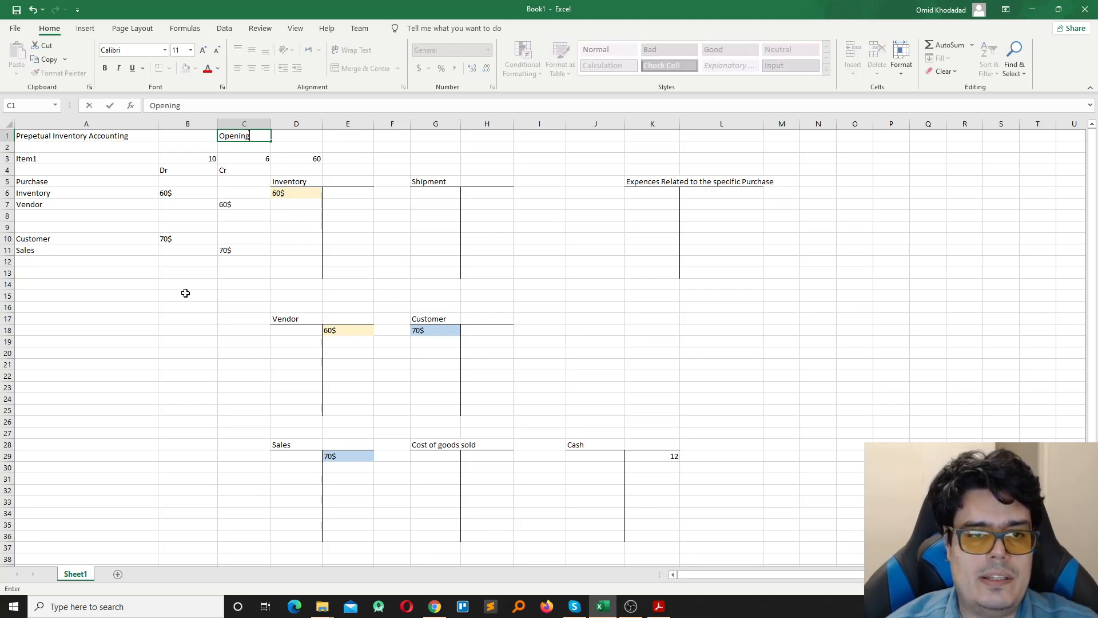
key(Tab)
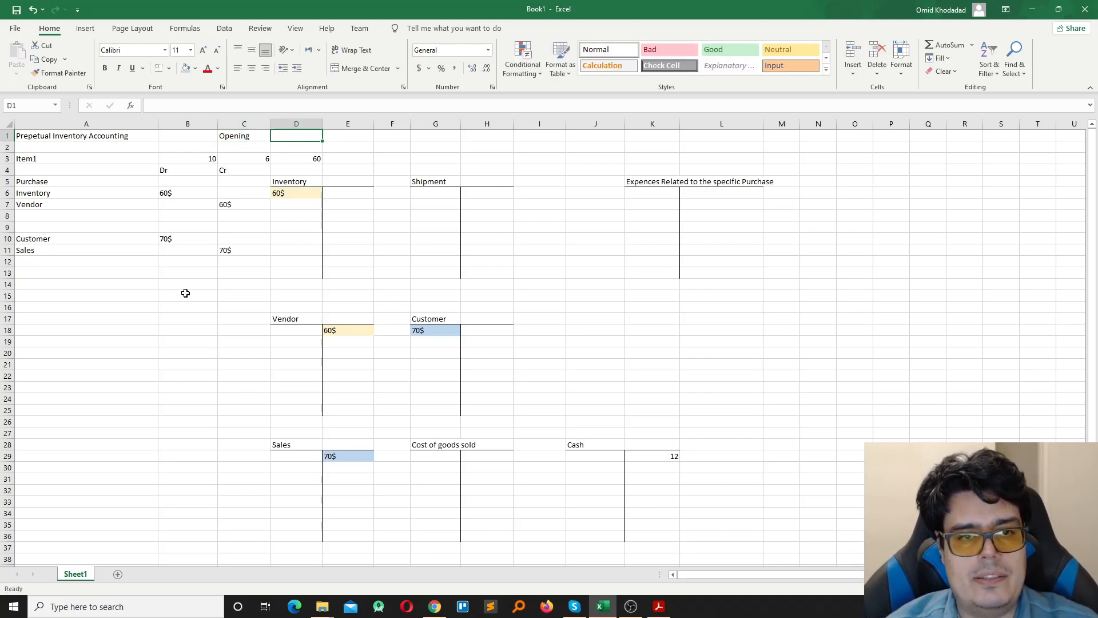
Enter the heading Purchase during period in cell D1.
text(Purchas)
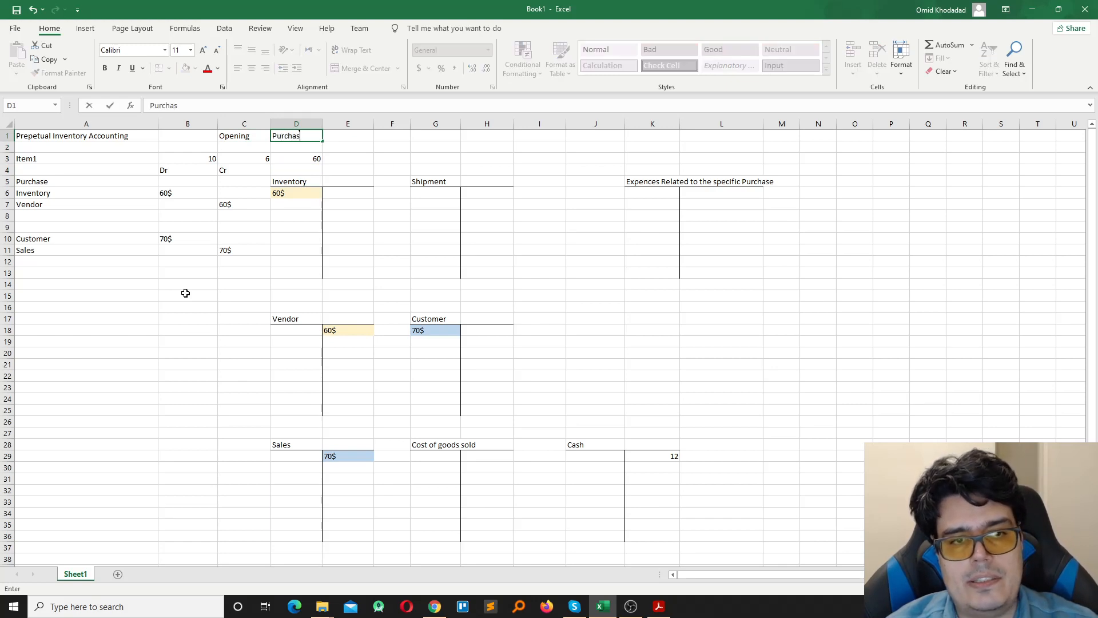
text(e during)
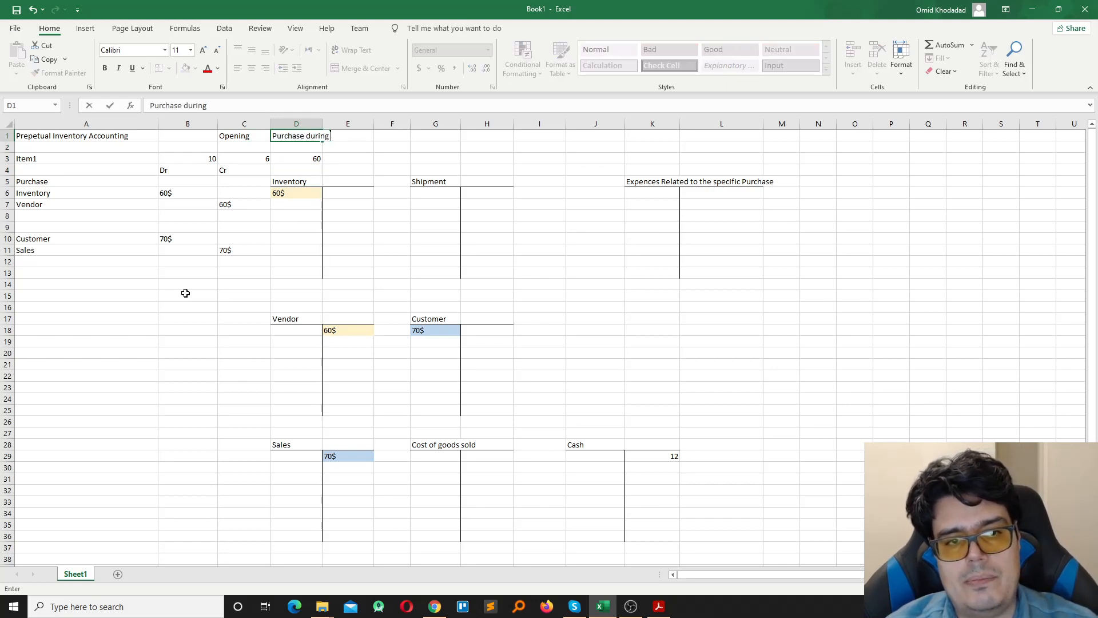
text( period)
key(Tab)
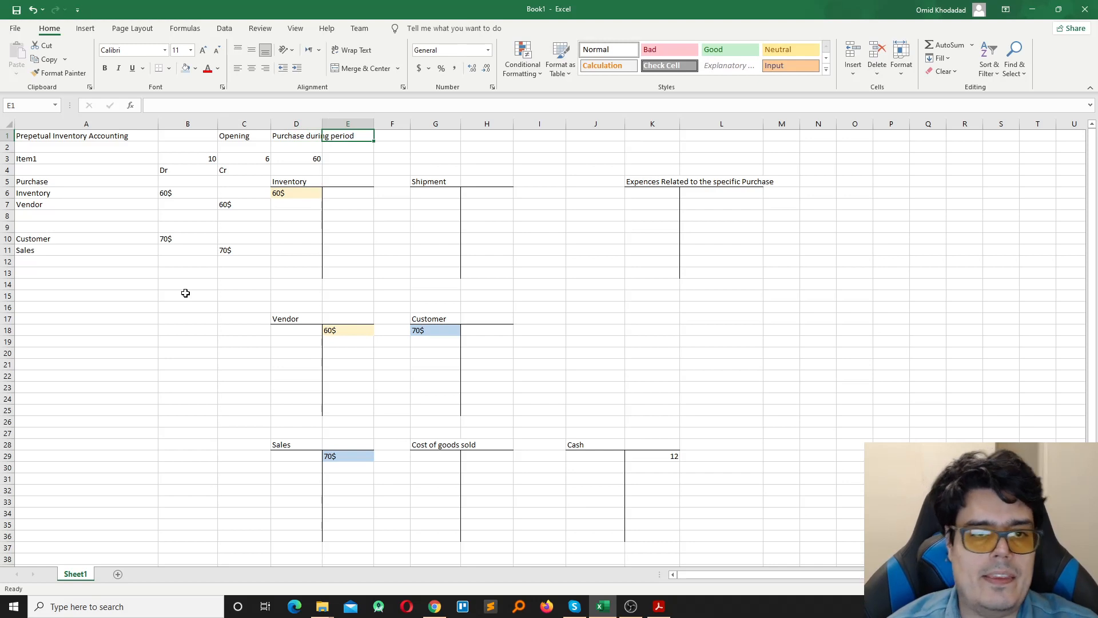
Enter the heading closing balance in cell F1.
drag(321, 121, 320, 120)
click(380, 135)
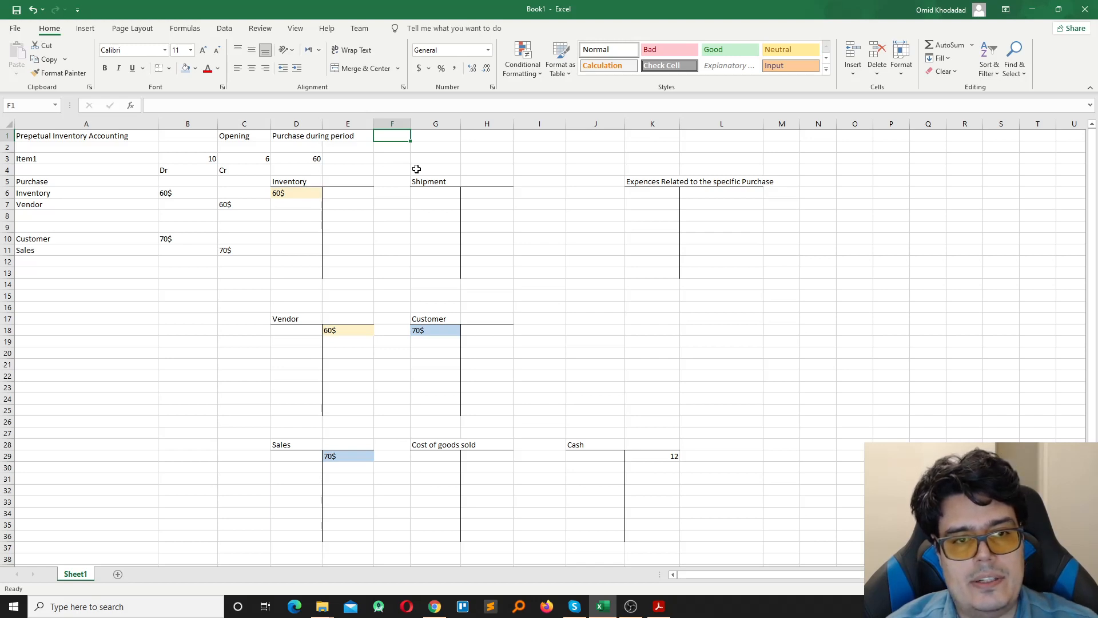
text(closing)
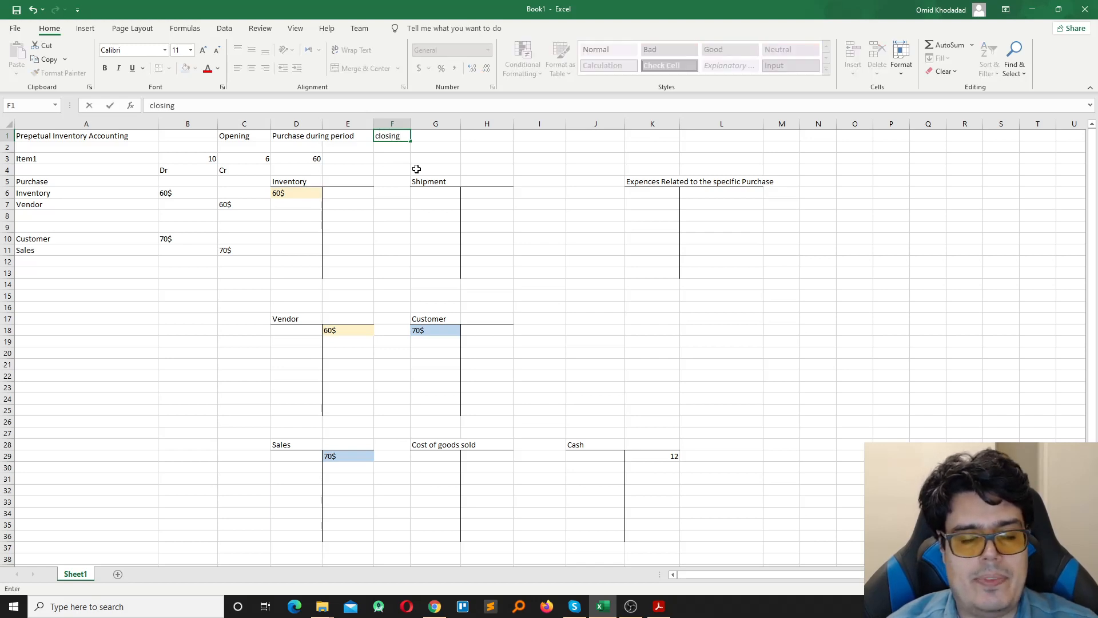
text( balan)
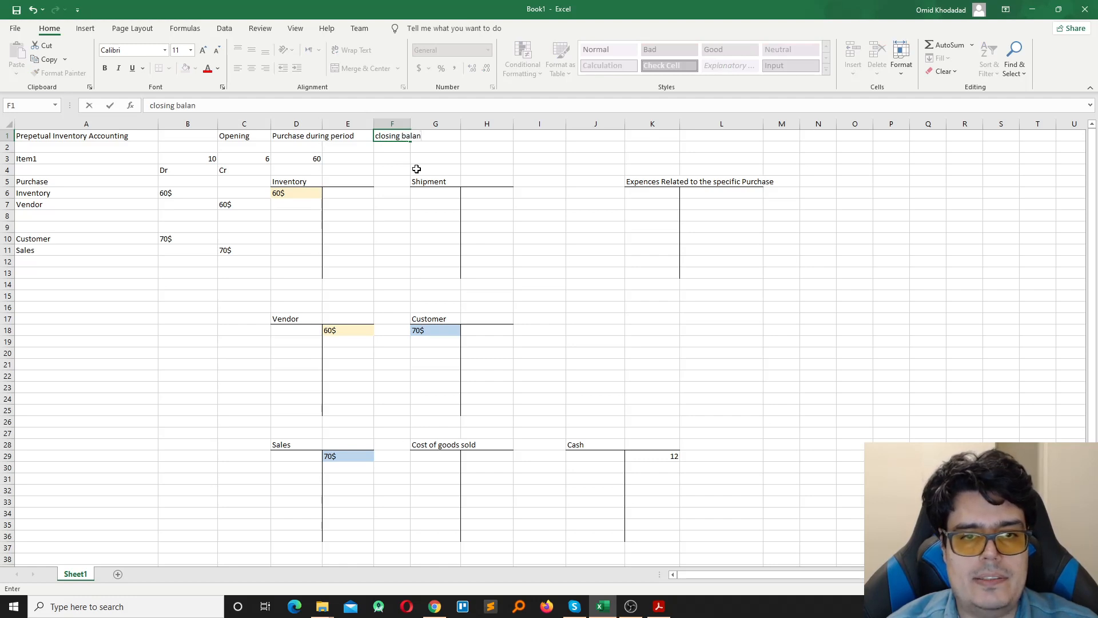
text(ce)
key(Return)
Enter the heading cost of good sold in cell H1.
key(Up)
key(Right)
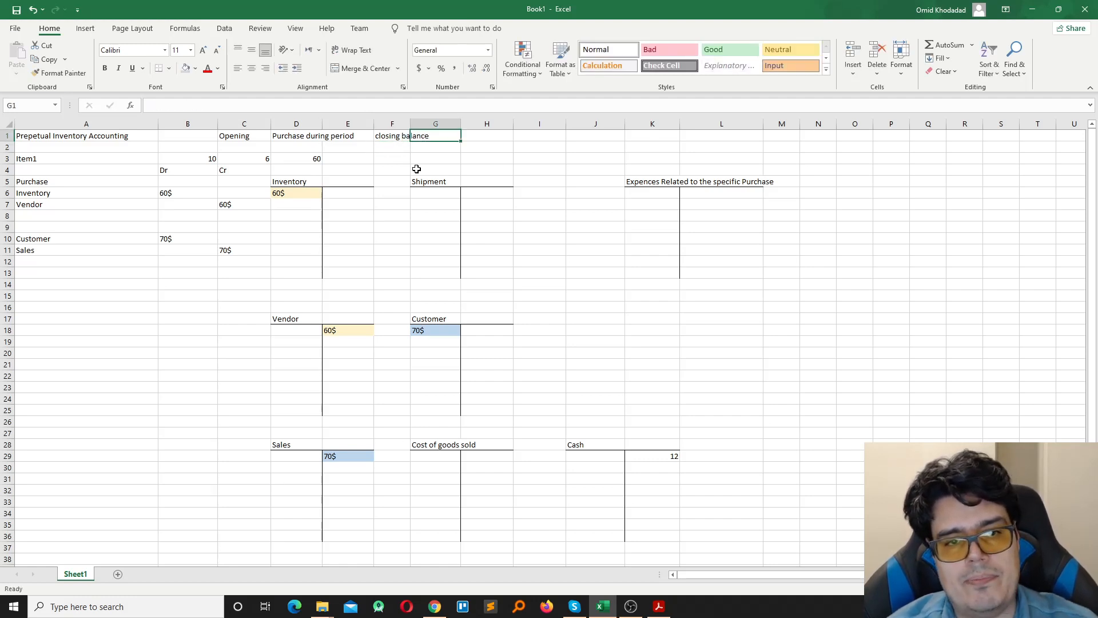
key(Right)
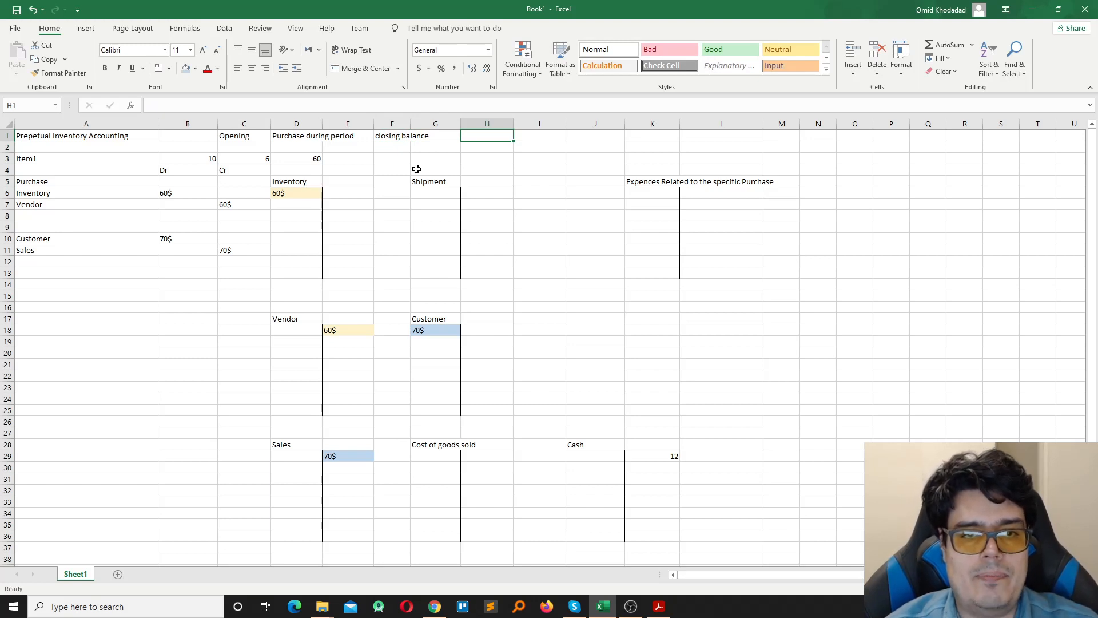
text(cost)
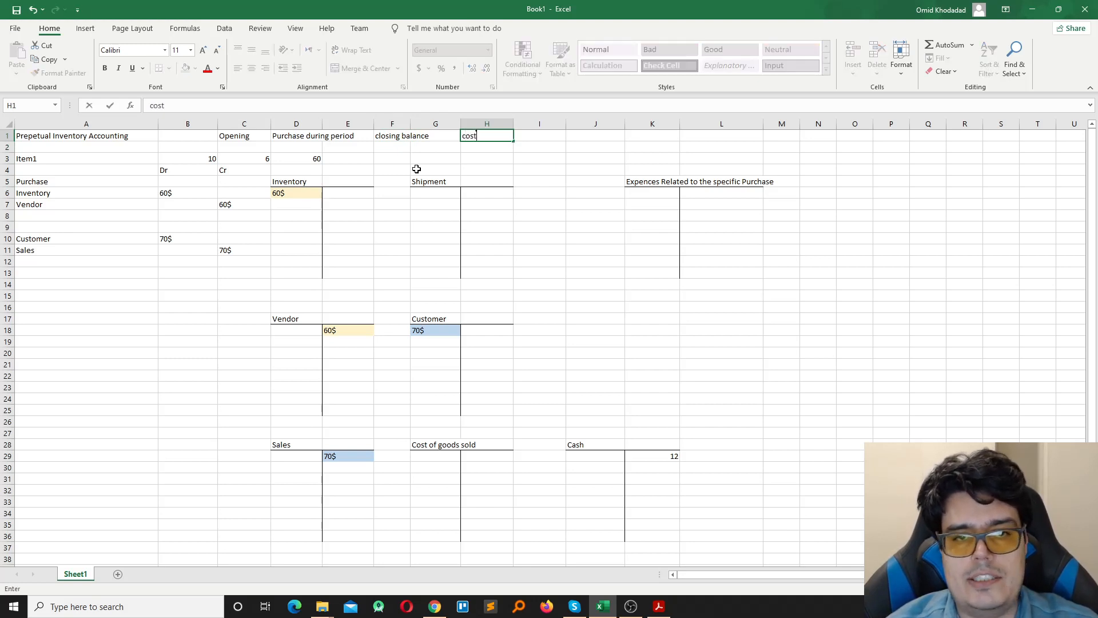
text( of good sold)
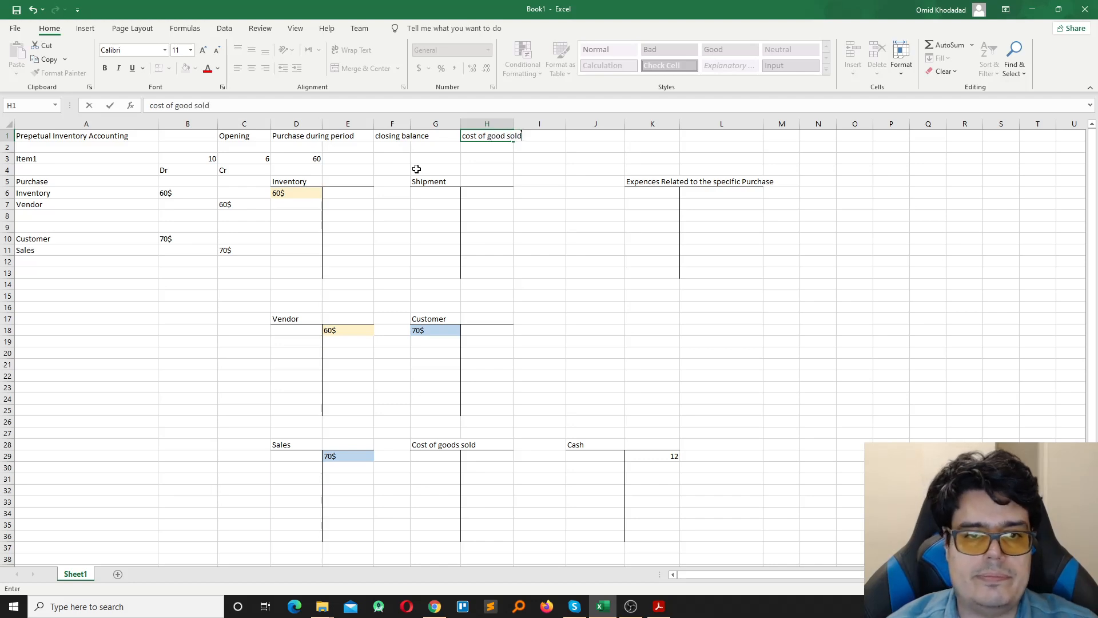
key(Return)
key(Up)
key(Left)
key(Left)
key(Left)
key(Left)
key(Left)
key(Left)
key(Left)
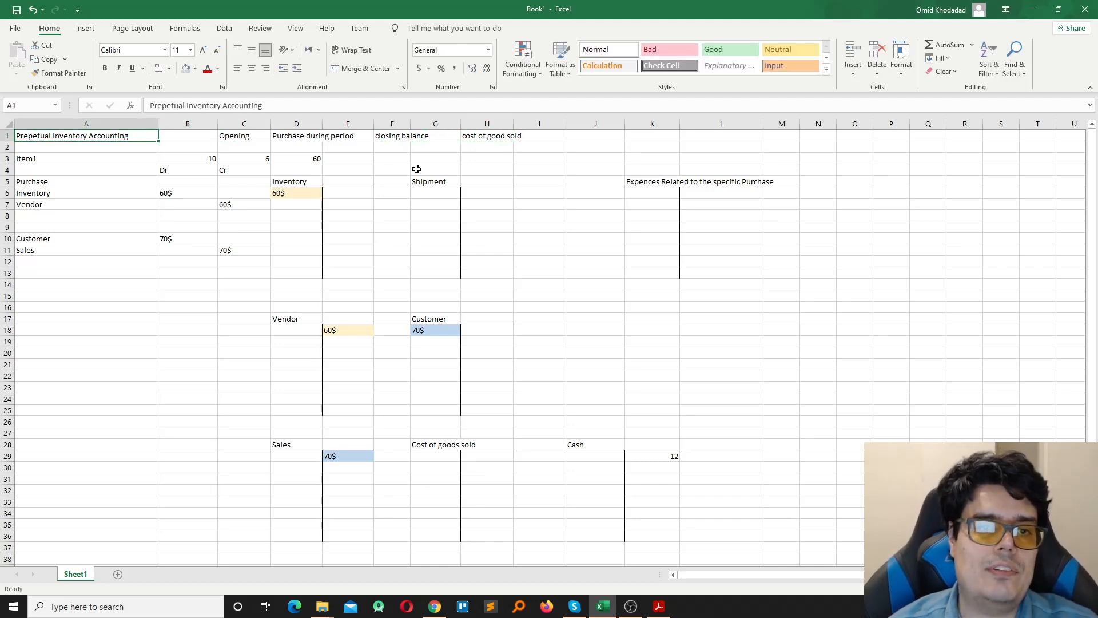
key(Right)
key(Right)
key(Right)
key(Right)
key(Right)
key(Right)
key(Right)
key(Right)
key(Right)
key(Right)
key(Right)
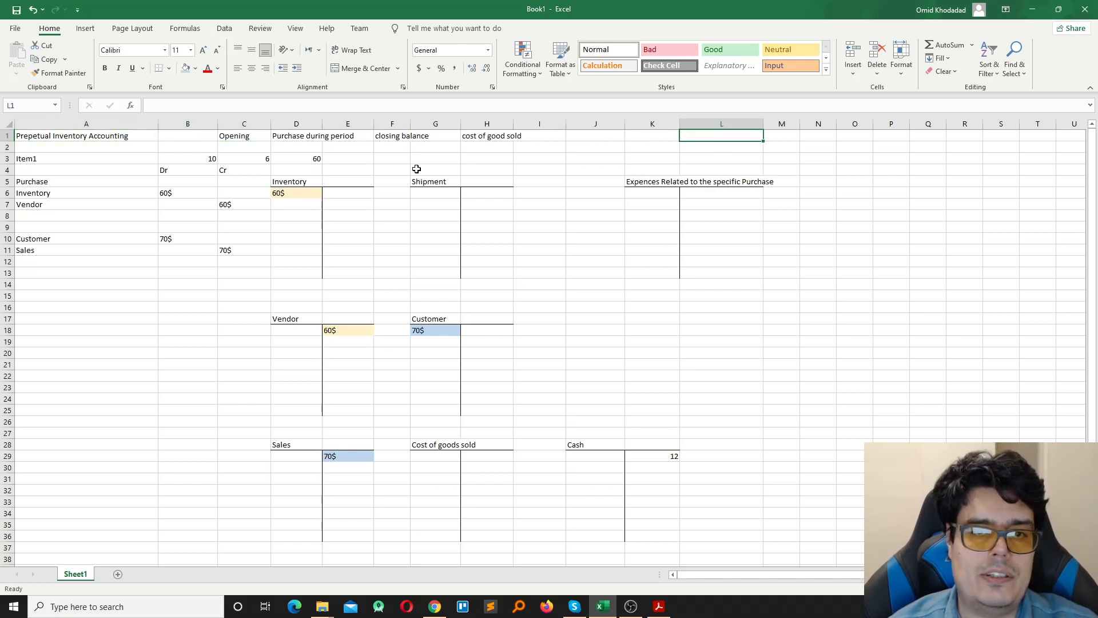
key(Left)
key(Left)
key(Left)
key(Left)
key(Left)
key(Right)
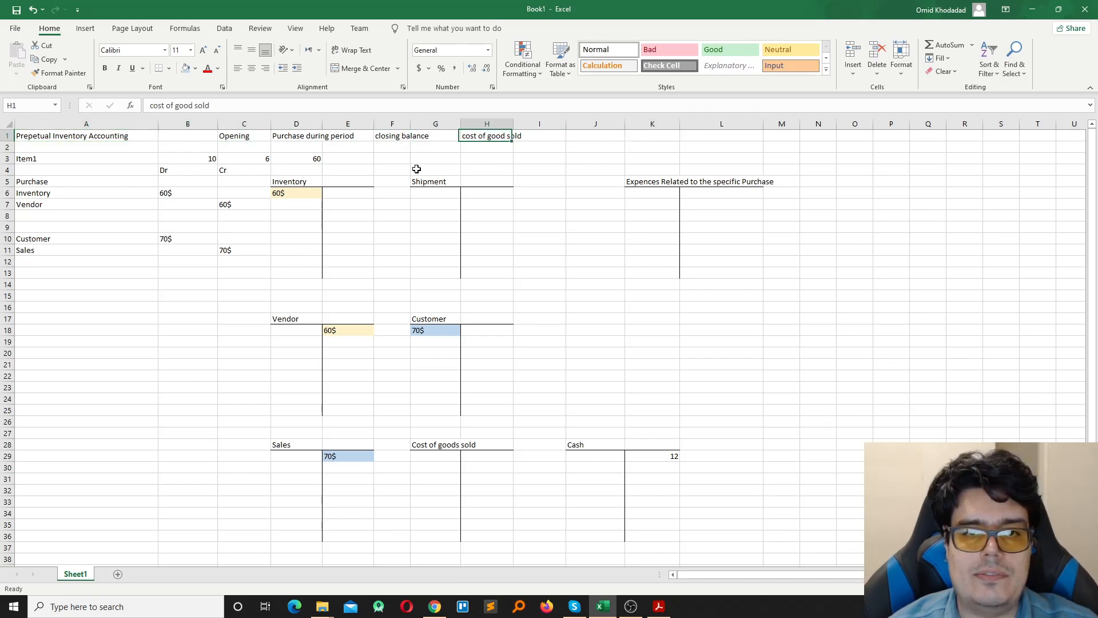
key(Right)
key(Right)
key(Left)
key(Left)
key(Left)
key(Left)
key(Left)
key(Left)
key(Left)
key(Left)
key(Left)
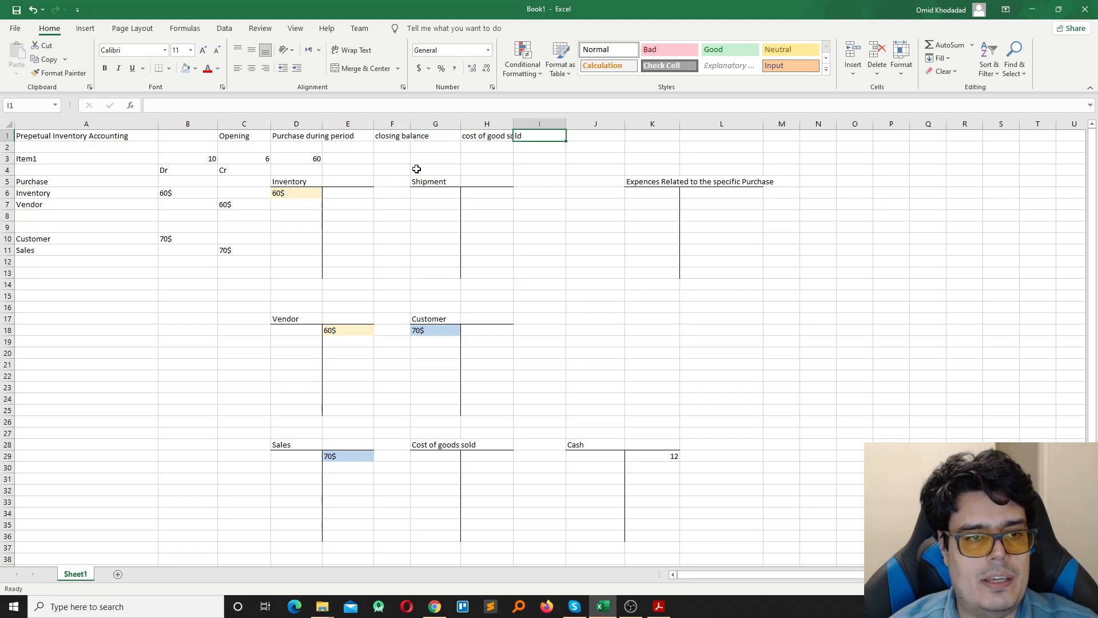
key(Down)
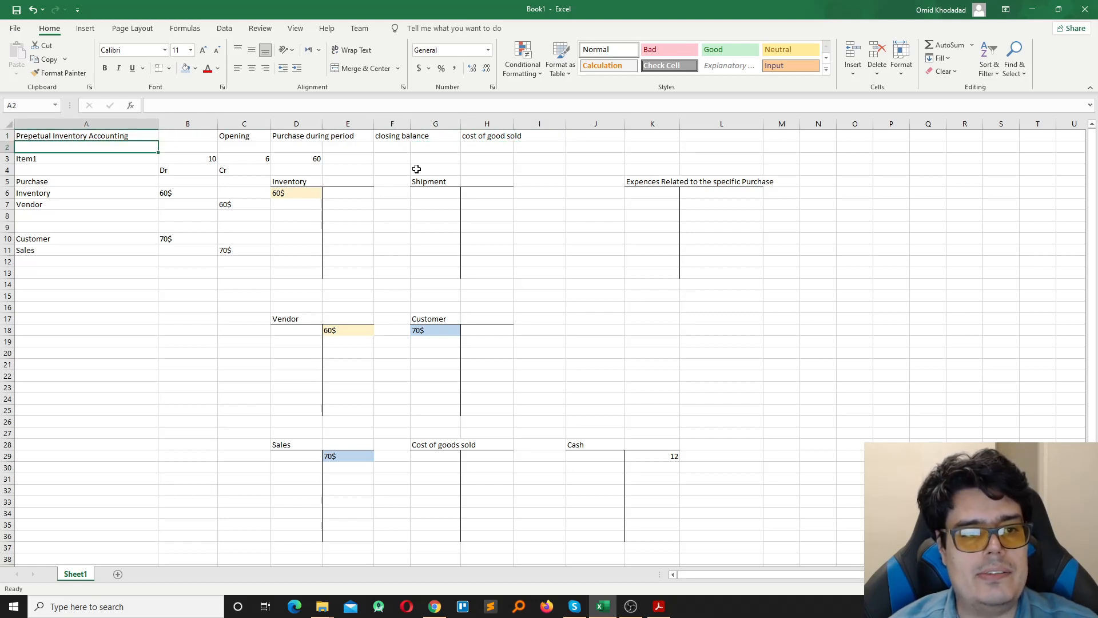
key(Up)
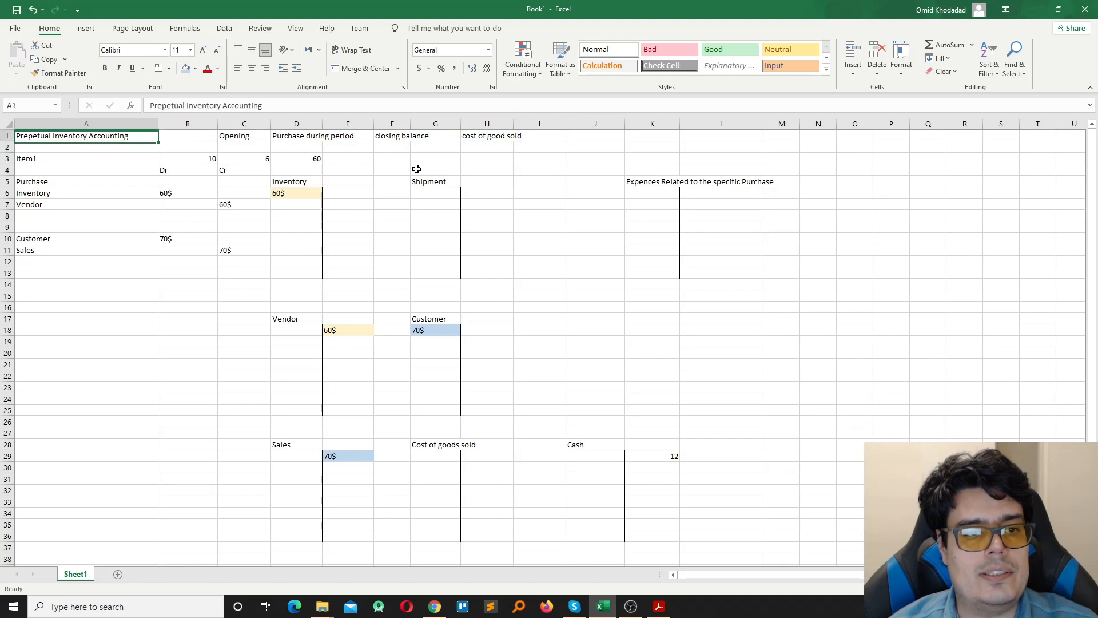
key(Down)
key(Down)
key(Down)
key(Down)
key(Down)
key(Down)
key(Down)
key(Down)
key(Down)
key(Down)
key(Down)
key(Down)
key(Down)
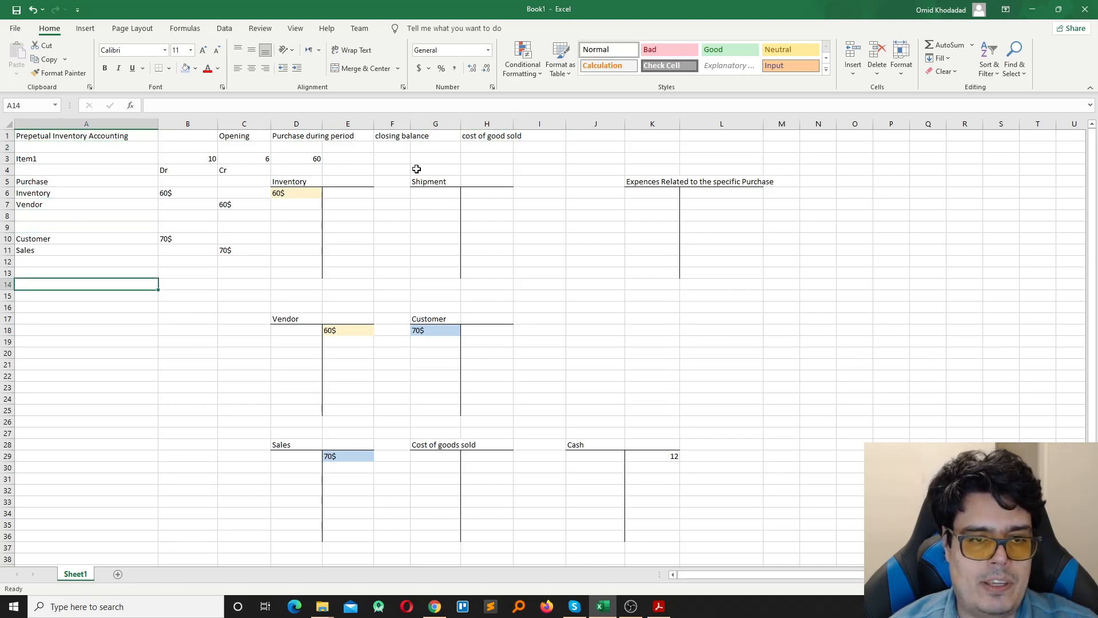
key(Right)
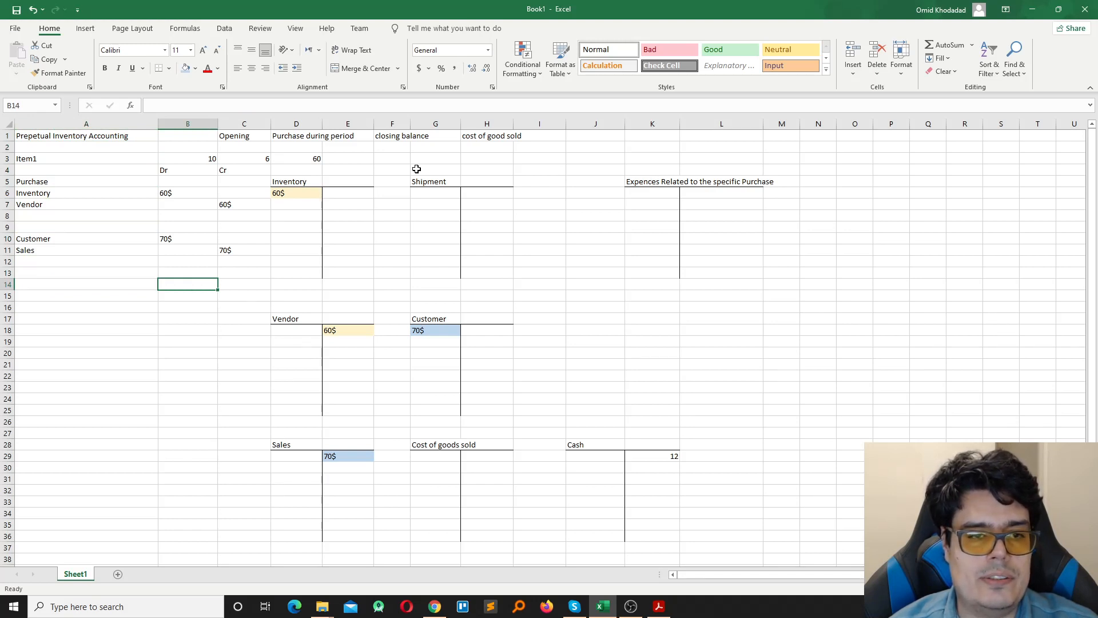
key(Down)
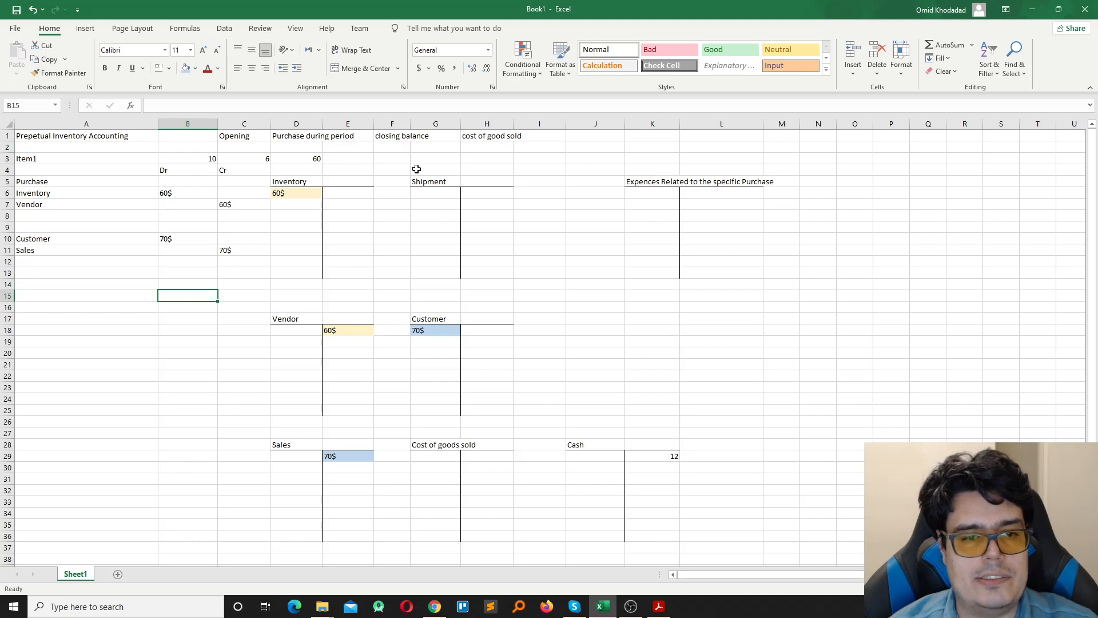
key(Up)
key(Up)
key(Up)
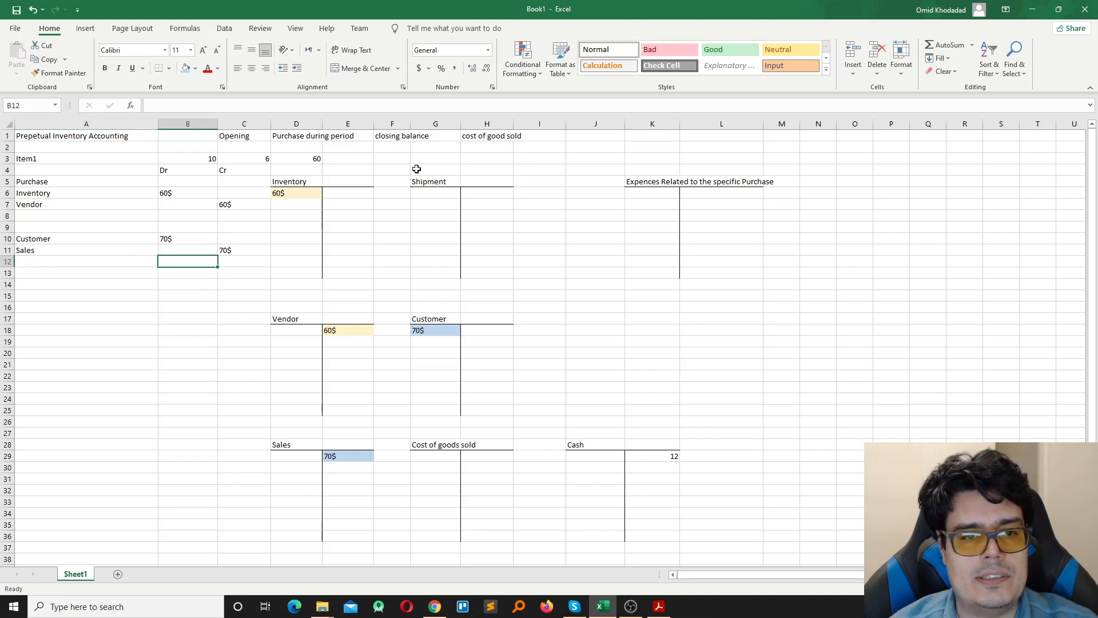
key(Down)
key(Left)
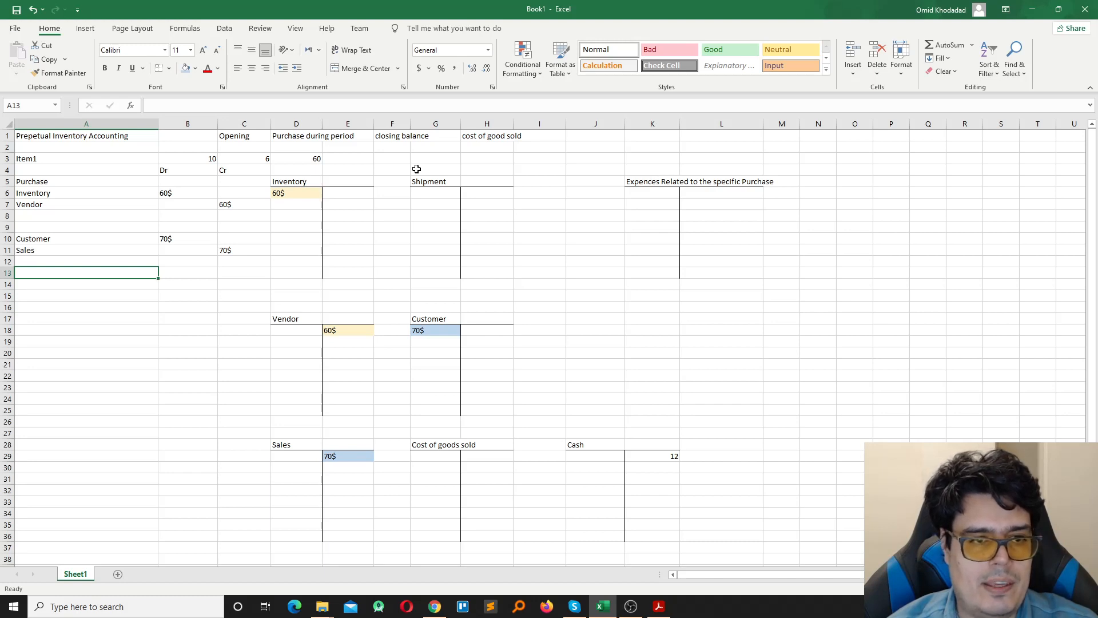
text(I)
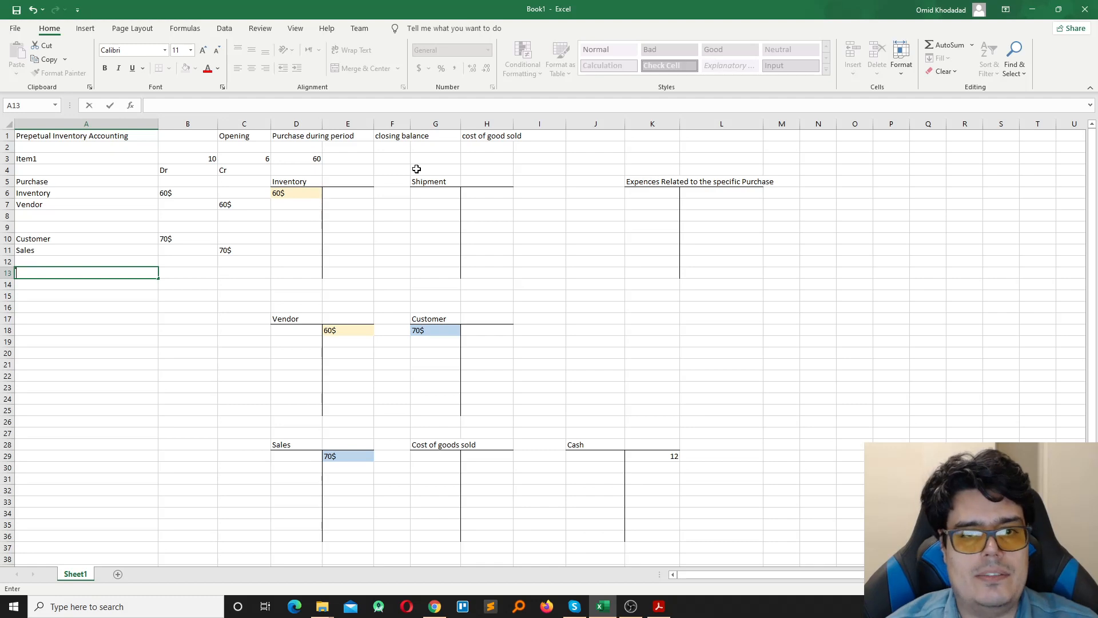
key(Right)
key(Right)
key(Right)
key(Right)
key(Right)
key(Right)
key(Right)
key(Right)
key(Right)
key(Up)
key(Up)
key(Up)
key(Up)
key(Up)
key(Up)
key(Up)
key(Up)
key(Up)
key(Up)
key(Up)
key(Up)
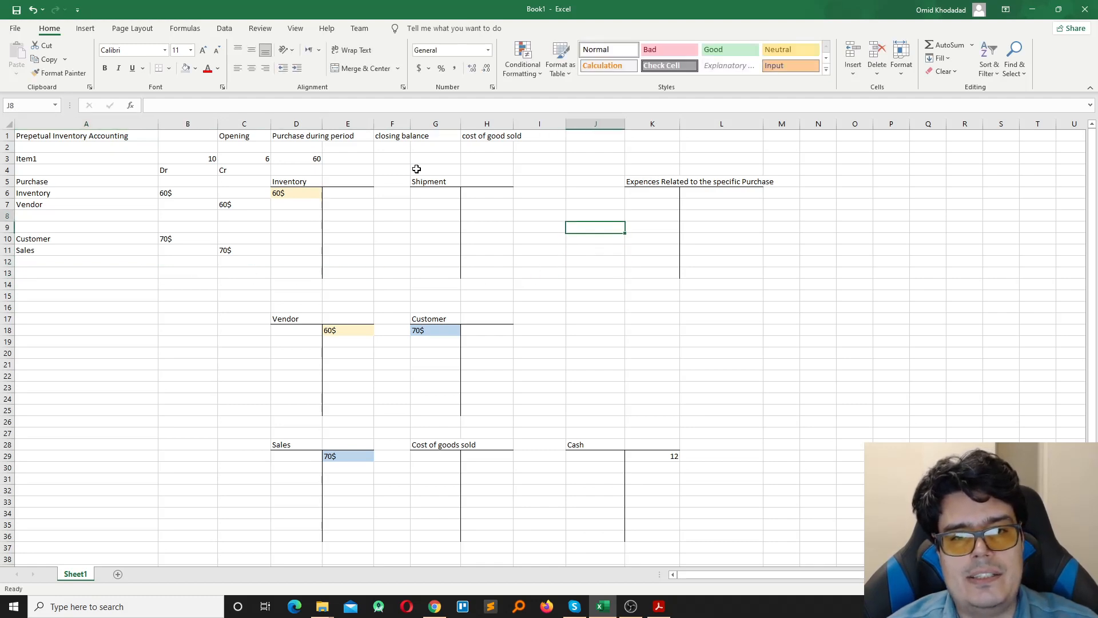
key(Left)
key(Left)
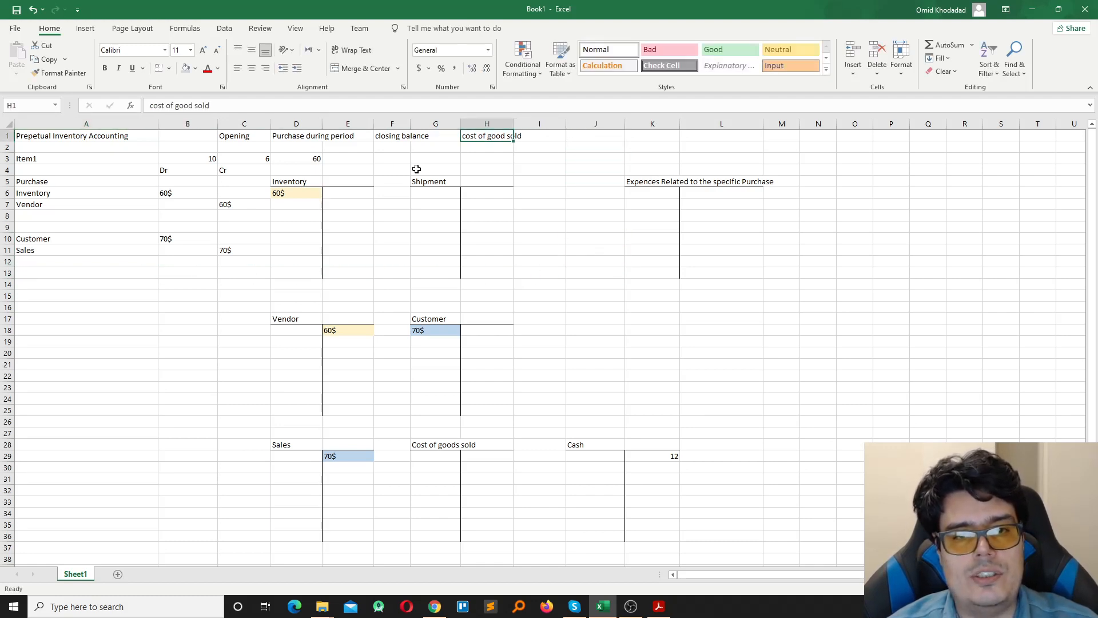
key(Down)
key(Down)
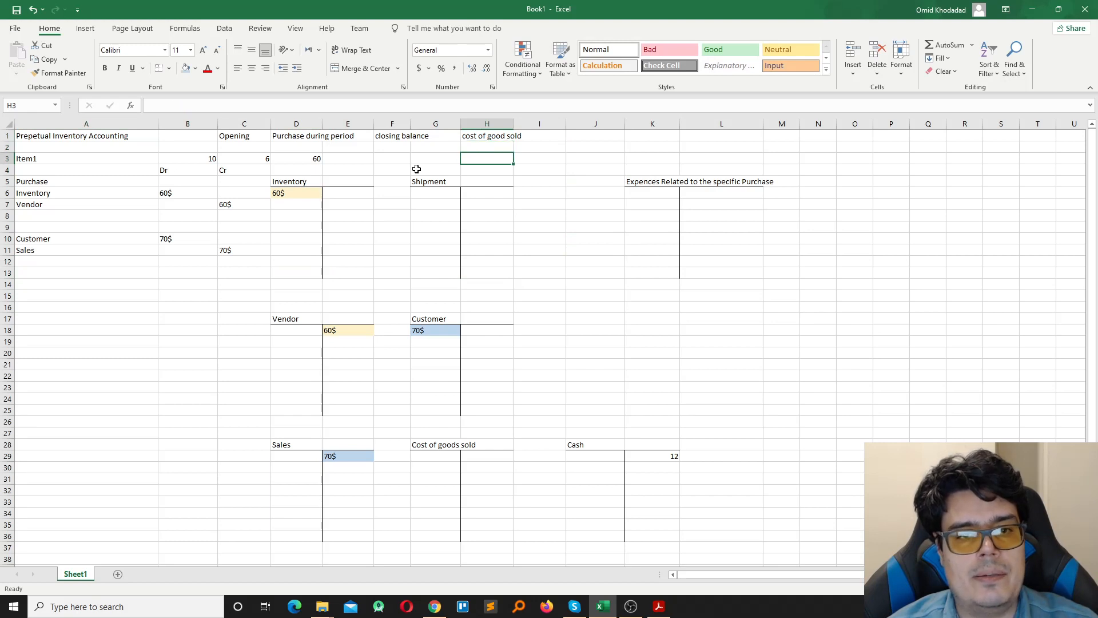
Record the COGS journal line in row 14 with a debit of 60$ in column B.
key(Left)
key(Left)
key(Left)
key(Left)
key(Left)
key(Left)
key(Left)
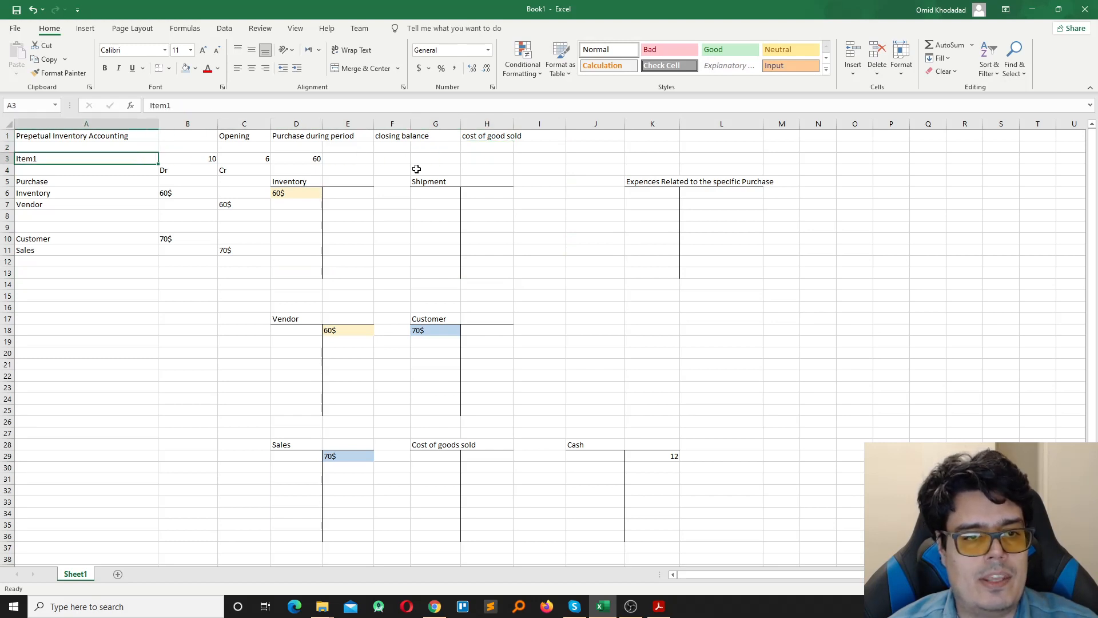
key(Down)
key(Down)
key(Down)
key(Down)
key(Down)
key(Down)
key(Down)
key(Down)
key(Down)
key(Down)
key(Down)
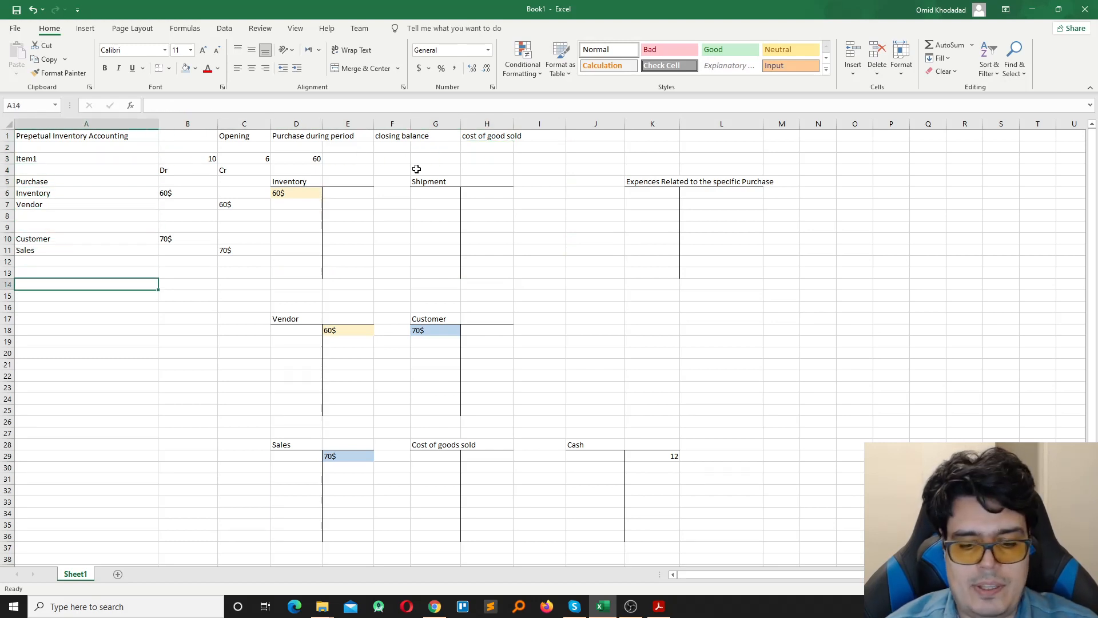
text(C)
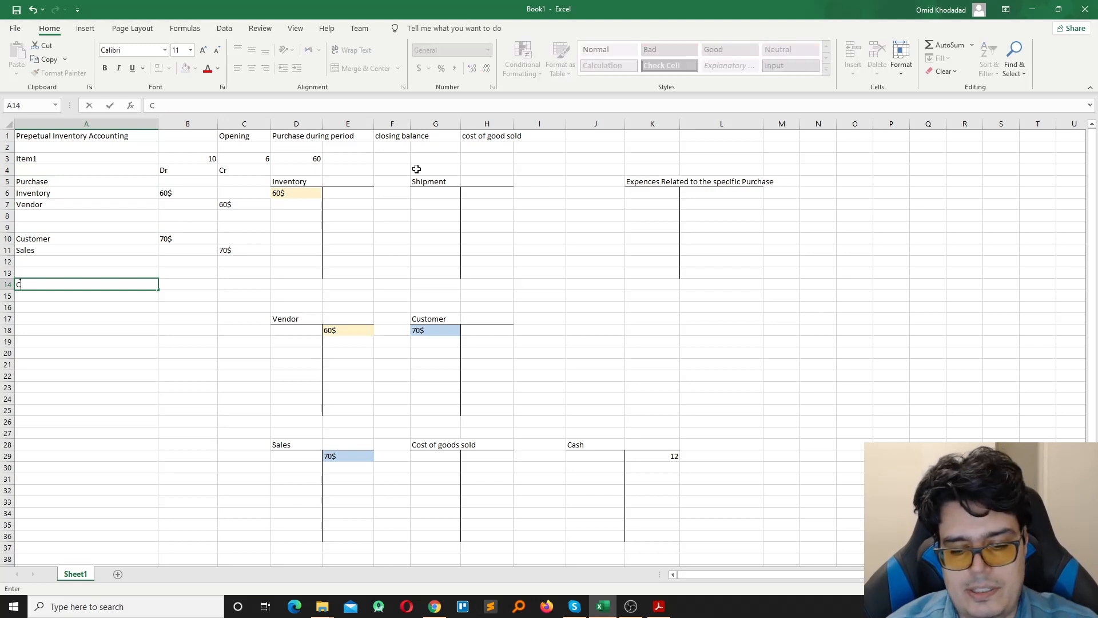
text(OG)
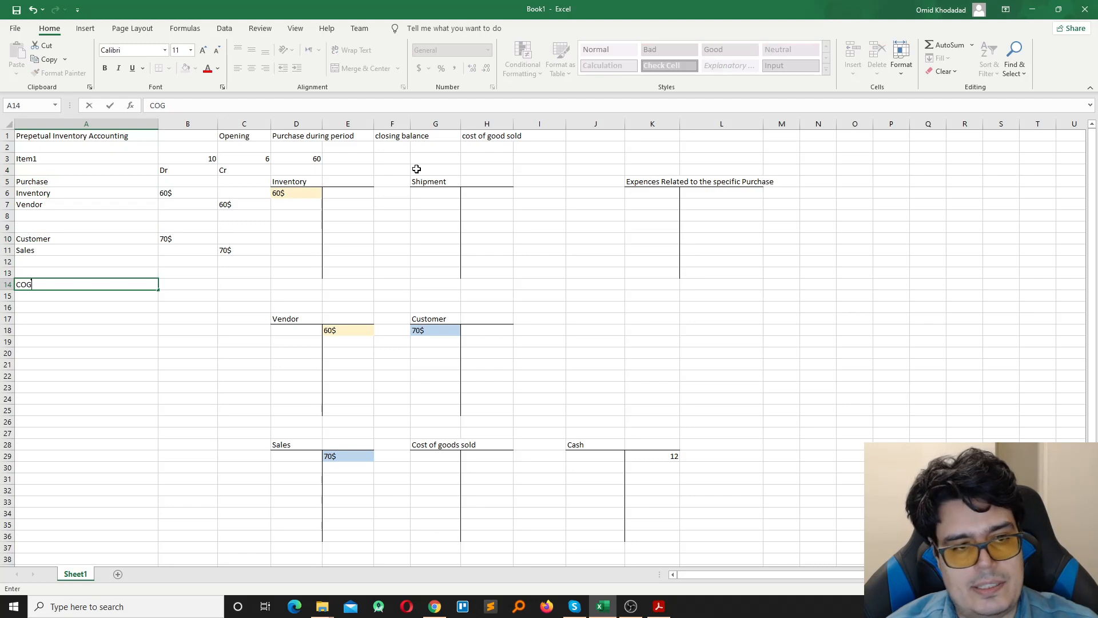
text(S)
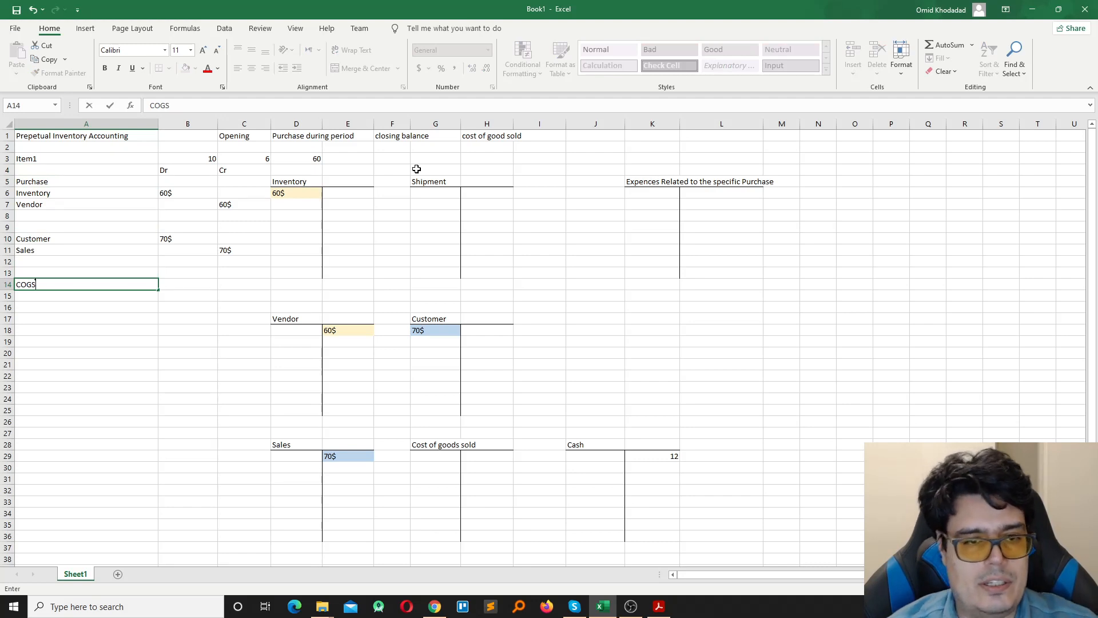
key(Tab)
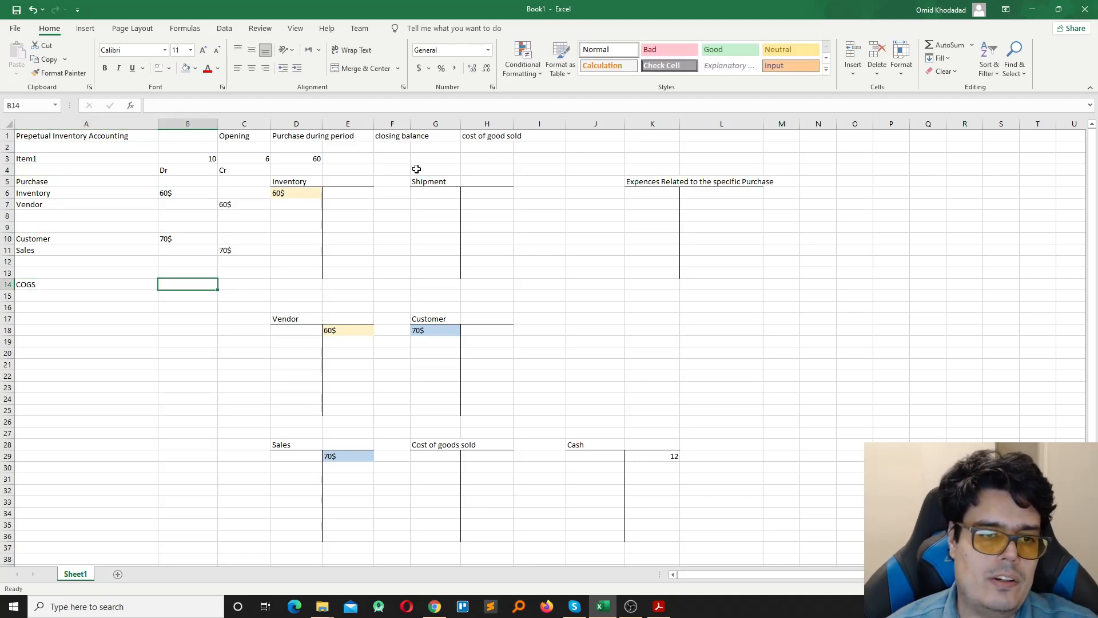
text(60)
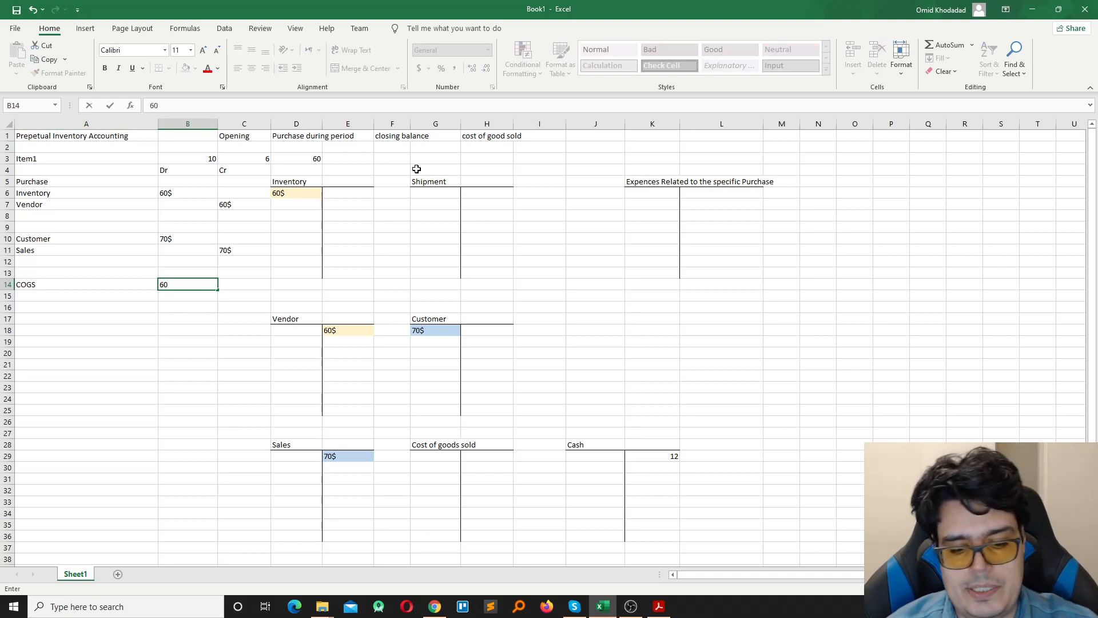
text($)
key(Return)
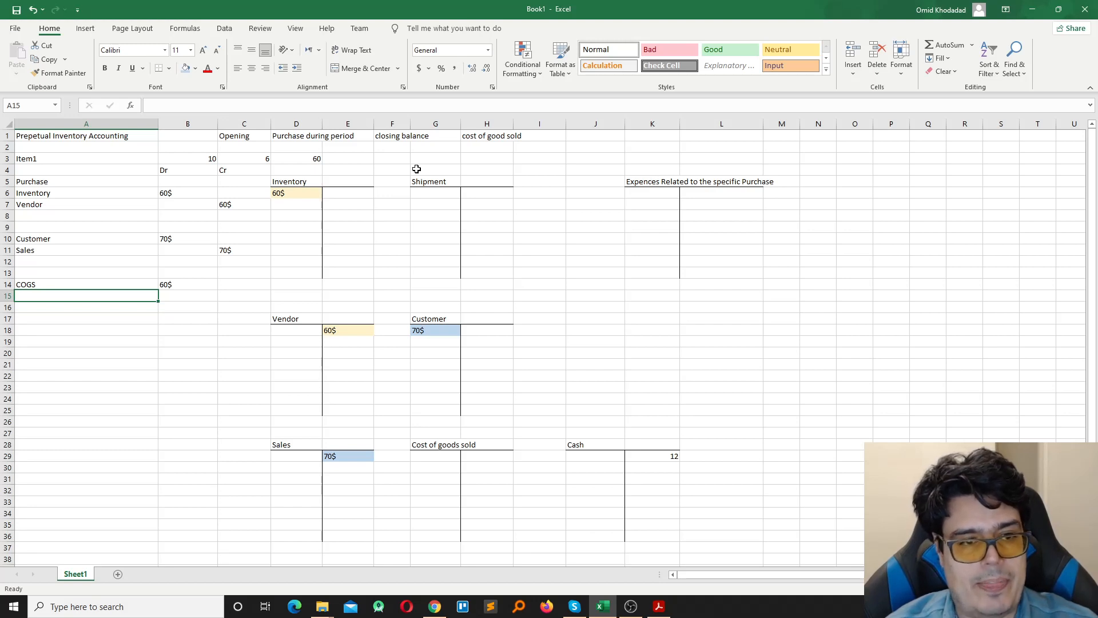
Record the Inventory journal line in row 15 with a credit of 60$ in column C.
text(Inv)
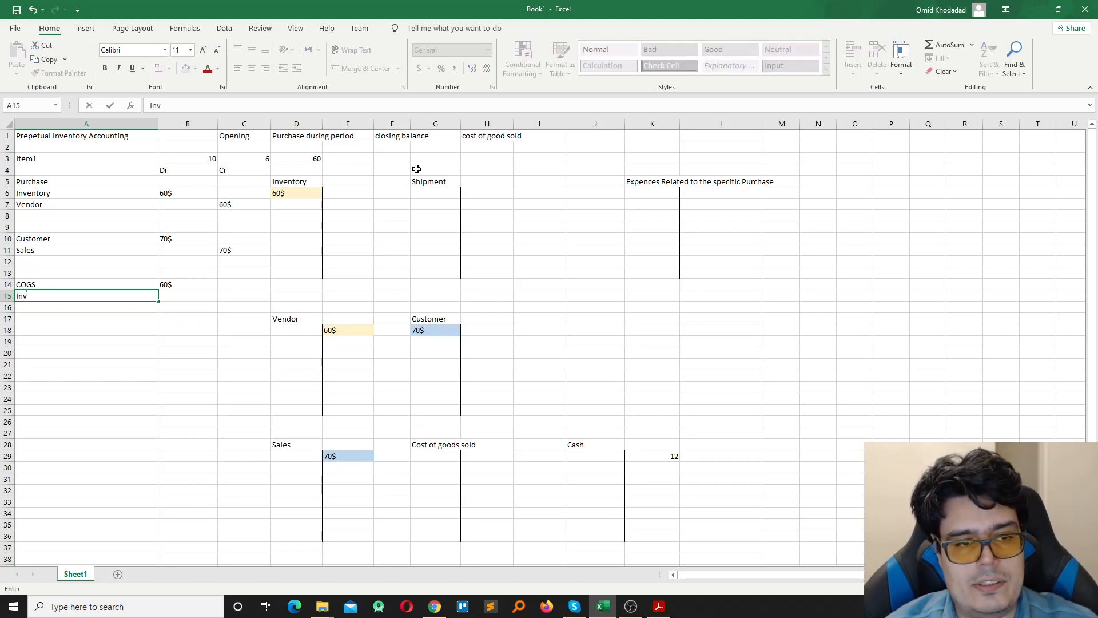
text(entor)
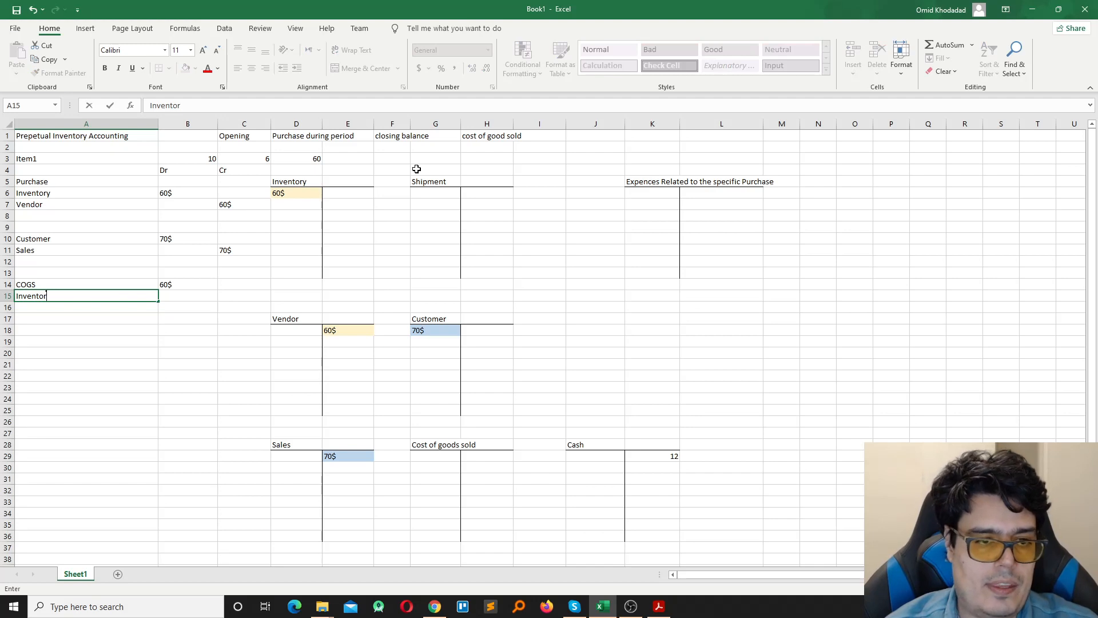
text(y)
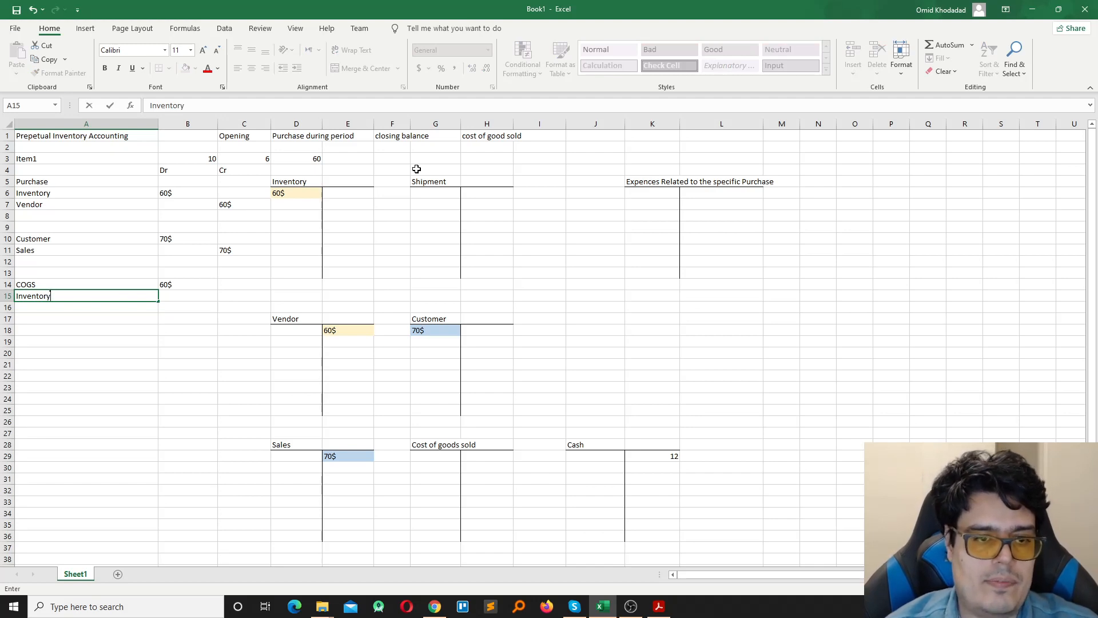
key(Tab)
key(Tab)
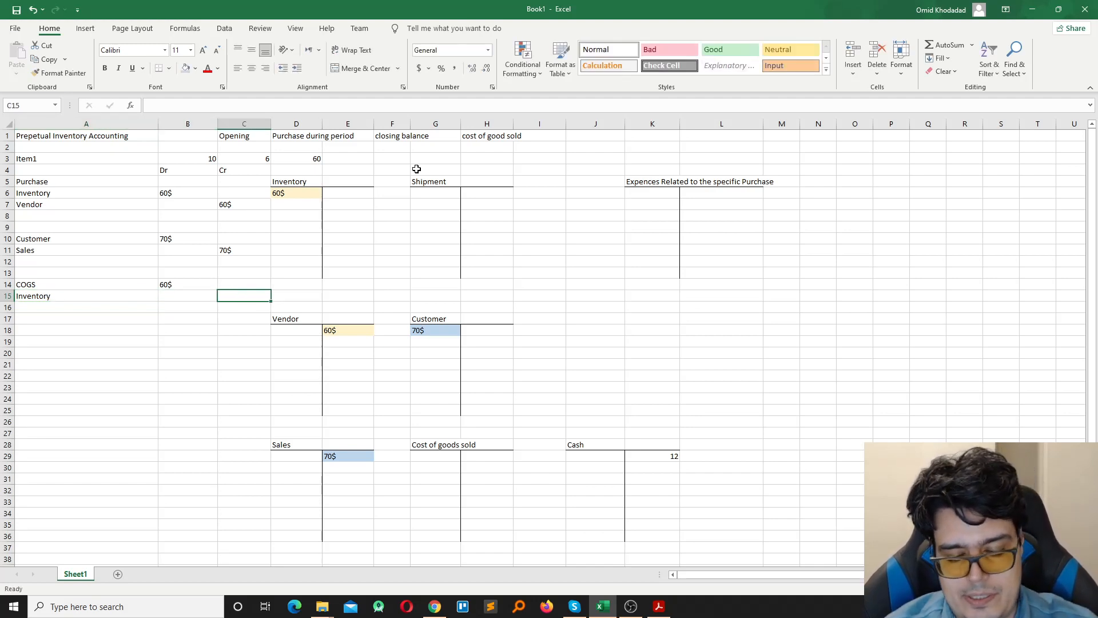
text(60)
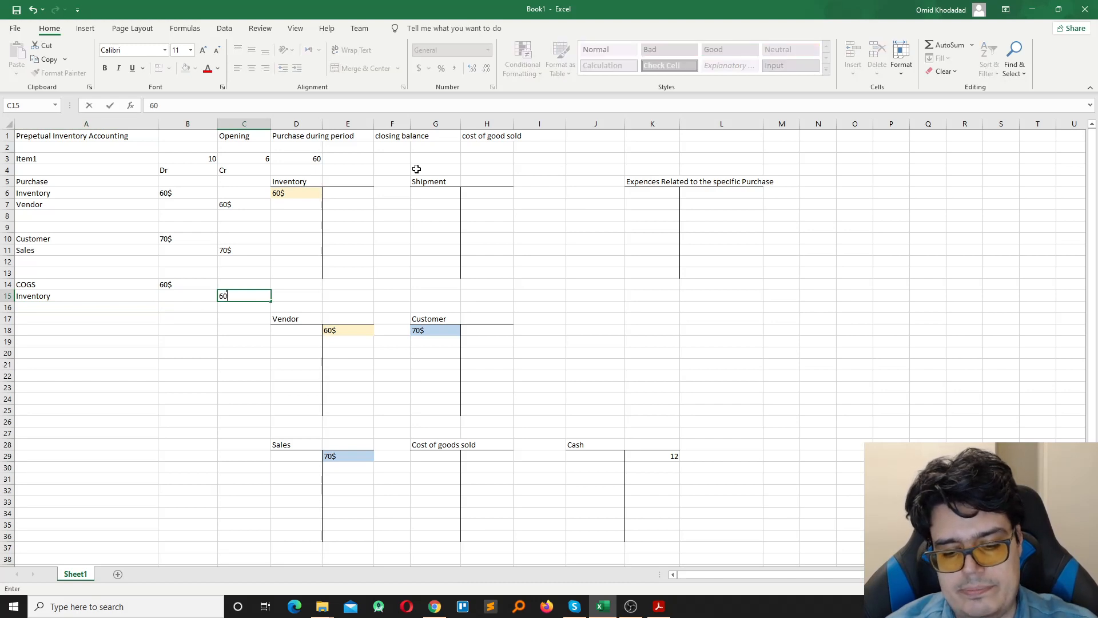
text($)
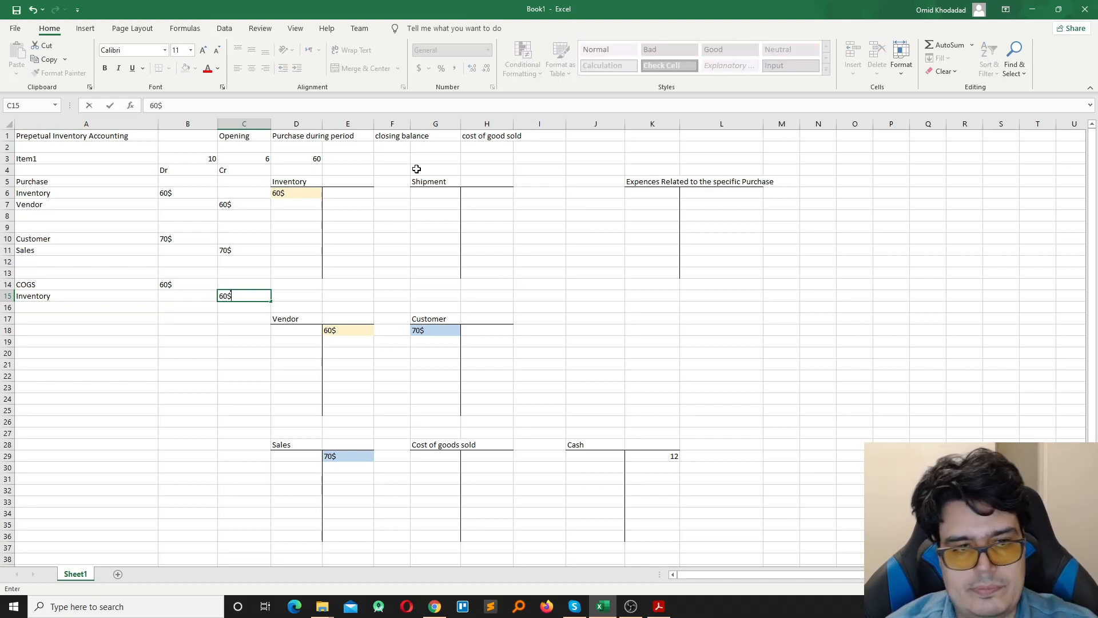
key(Return)
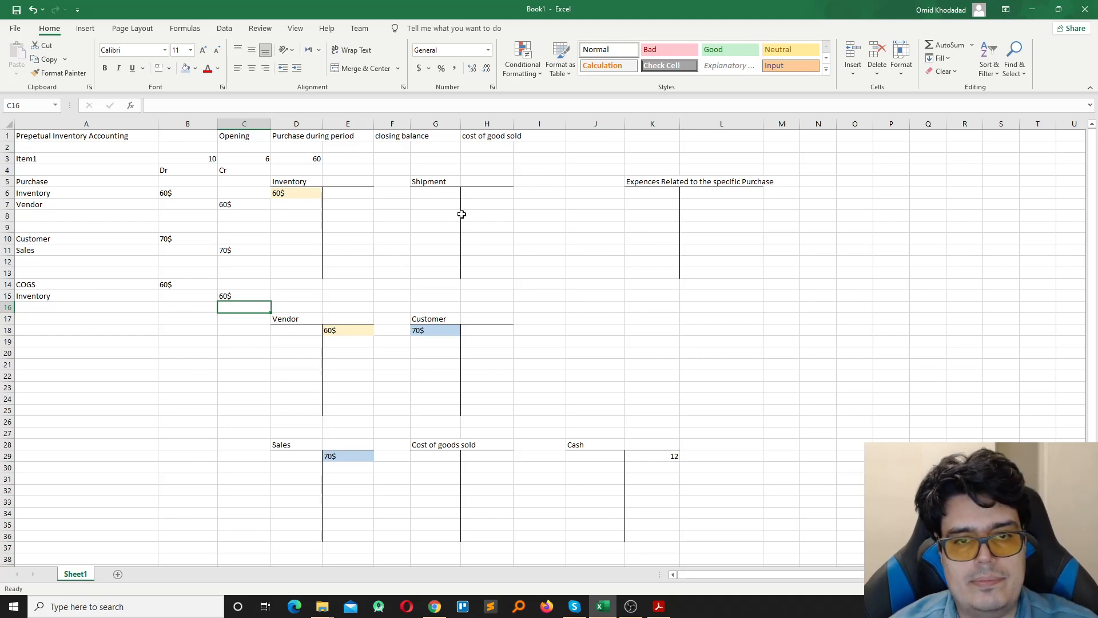
Post 60$ to the credit side of the Inventory T-account in cell E6.
click(340, 192)
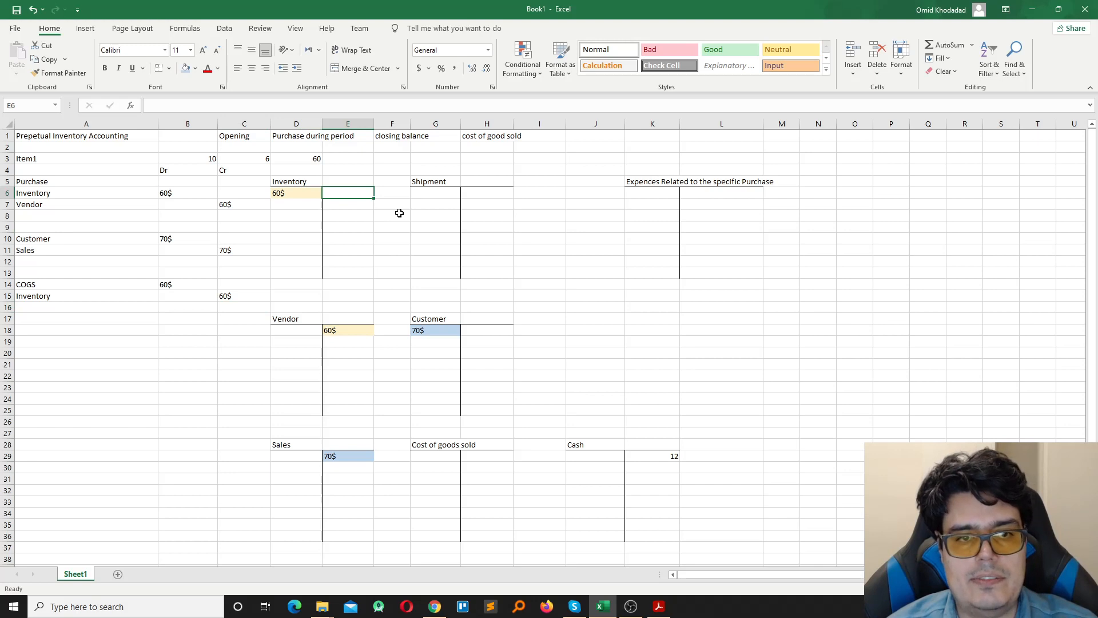
text(60)
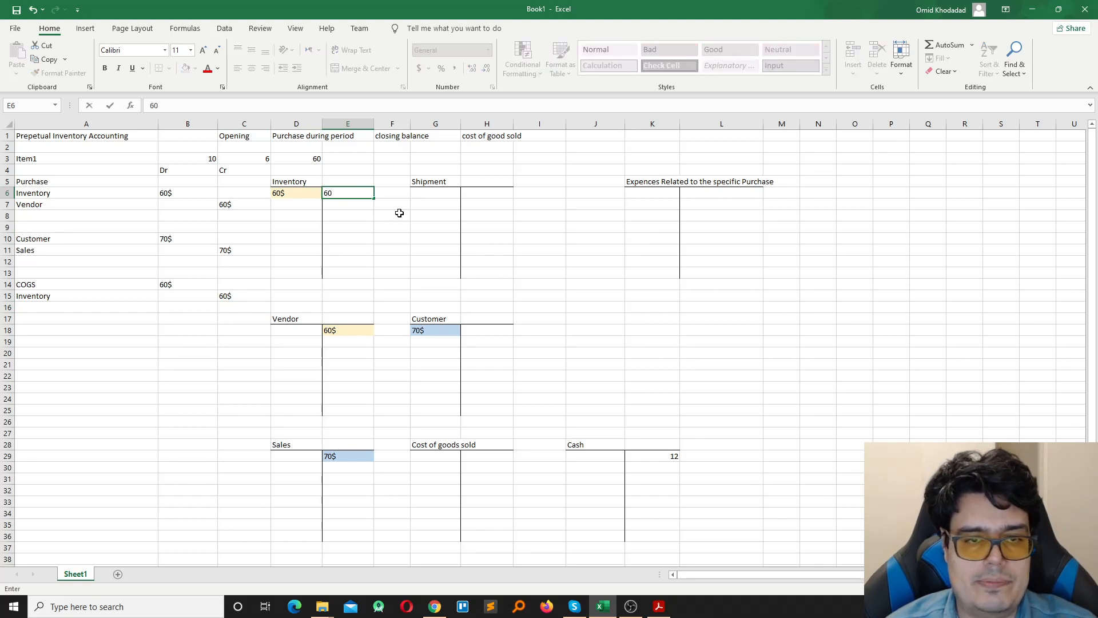
text($)
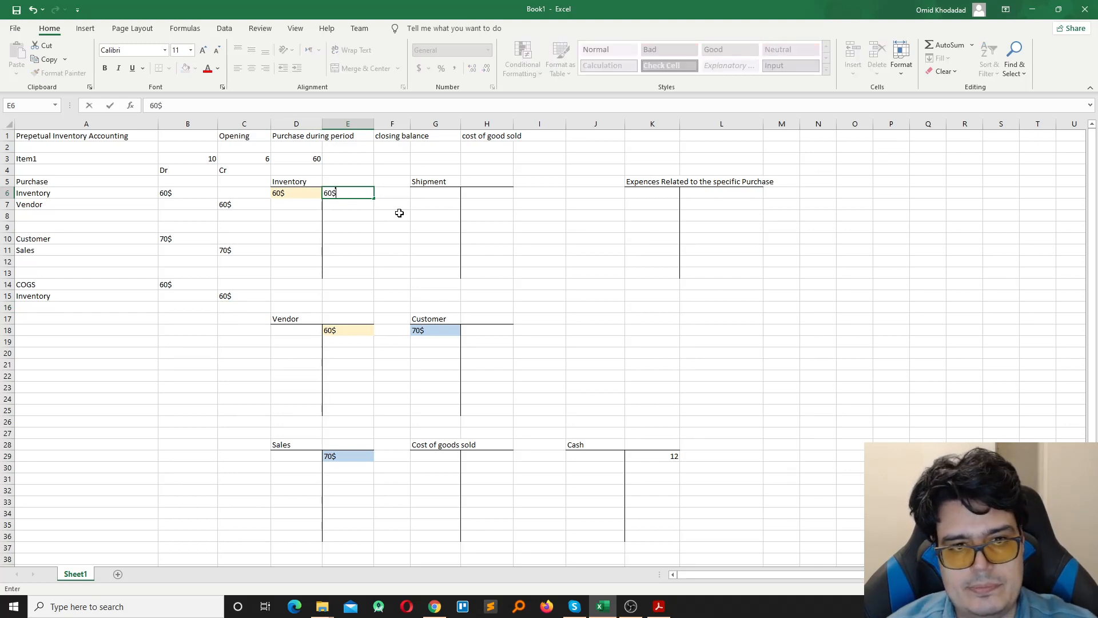
key(Return)
Post 60$ to the debit side of the Cost of goods sold T-account in cell G29.
key(Down)
key(Down)
key(Down)
key(Down)
key(Down)
key(Down)
key(Down)
key(Down)
key(Down)
key(Down)
key(Down)
key(Down)
key(Down)
key(Down)
key(Down)
key(Down)
key(Down)
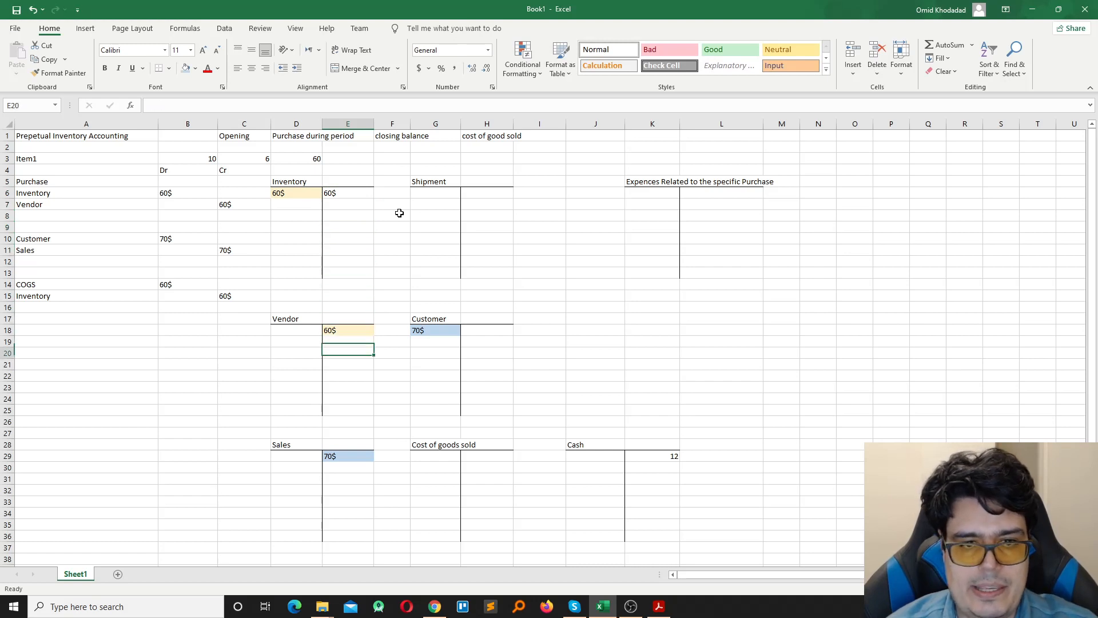
key(Right)
key(Right)
key(Right)
key(Right)
key(Right)
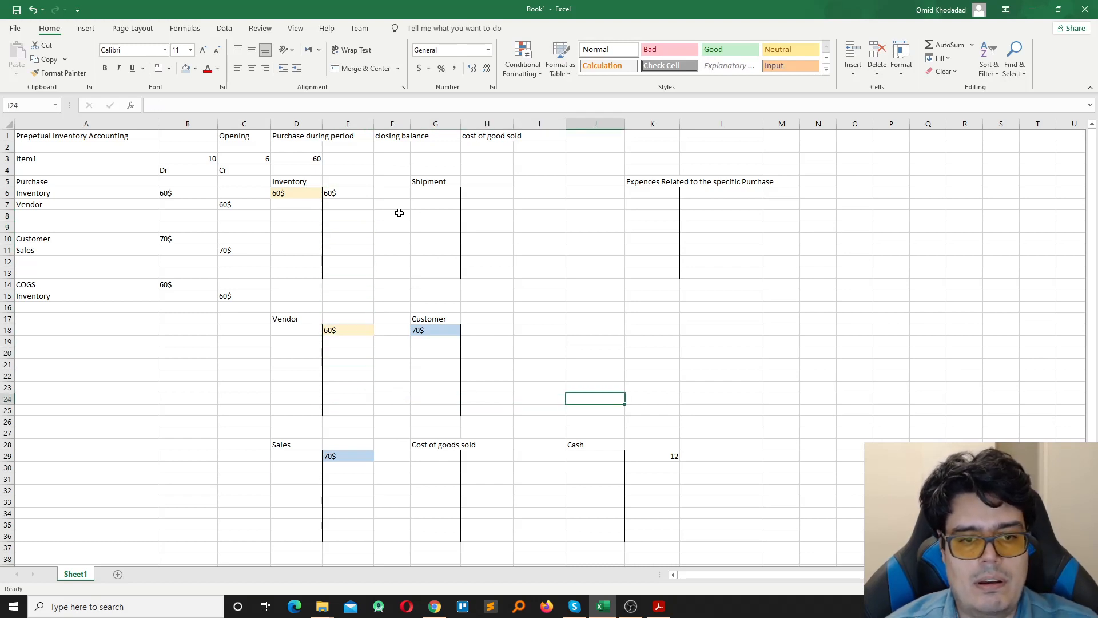
key(Left)
key(Left)
key(Left)
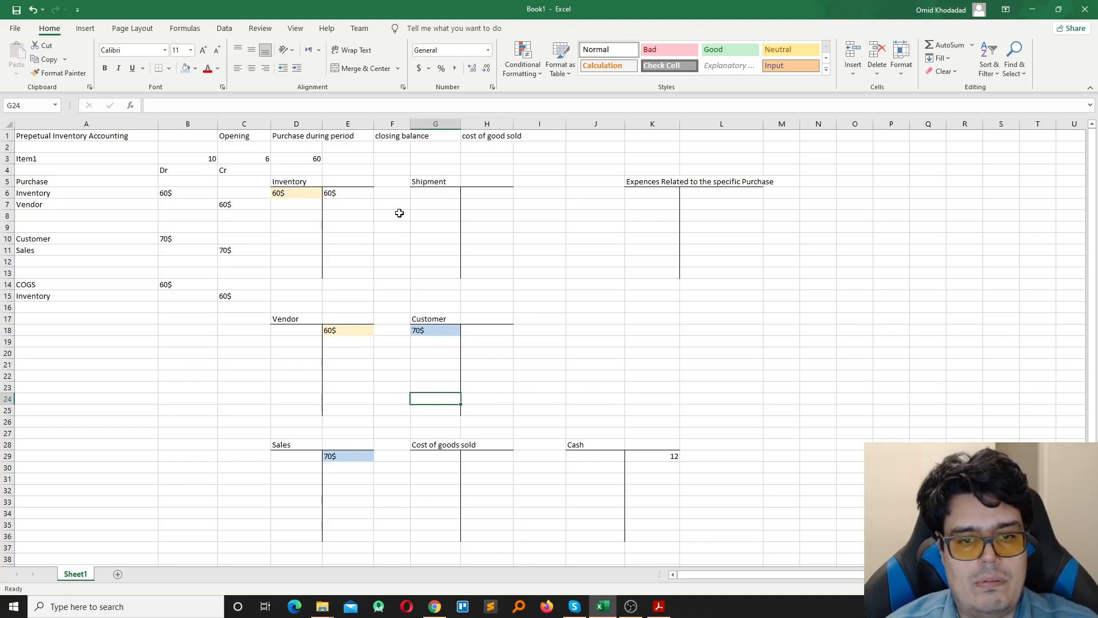
key(Right)
key(Down)
key(Down)
key(Down)
key(Down)
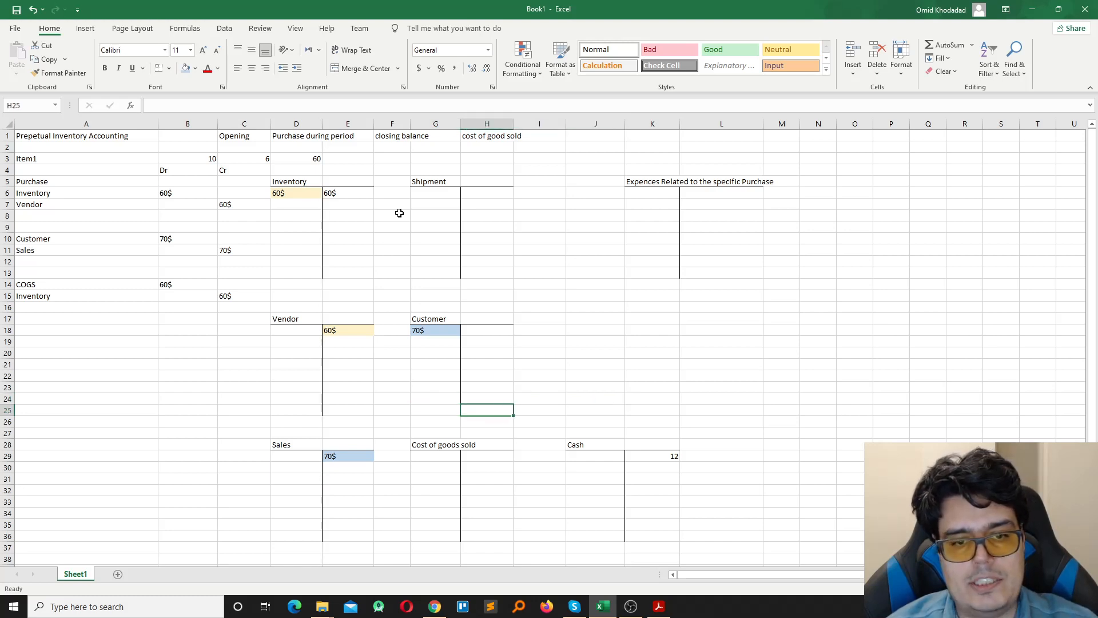
key(Left)
key(Left)
key(Down)
key(Right)
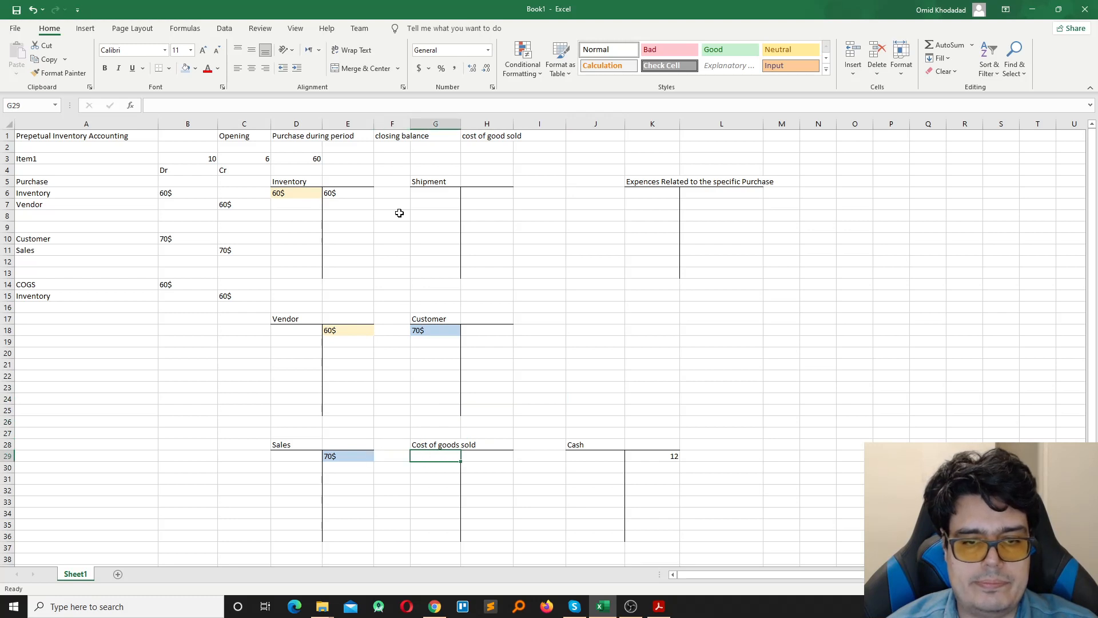
text(60)
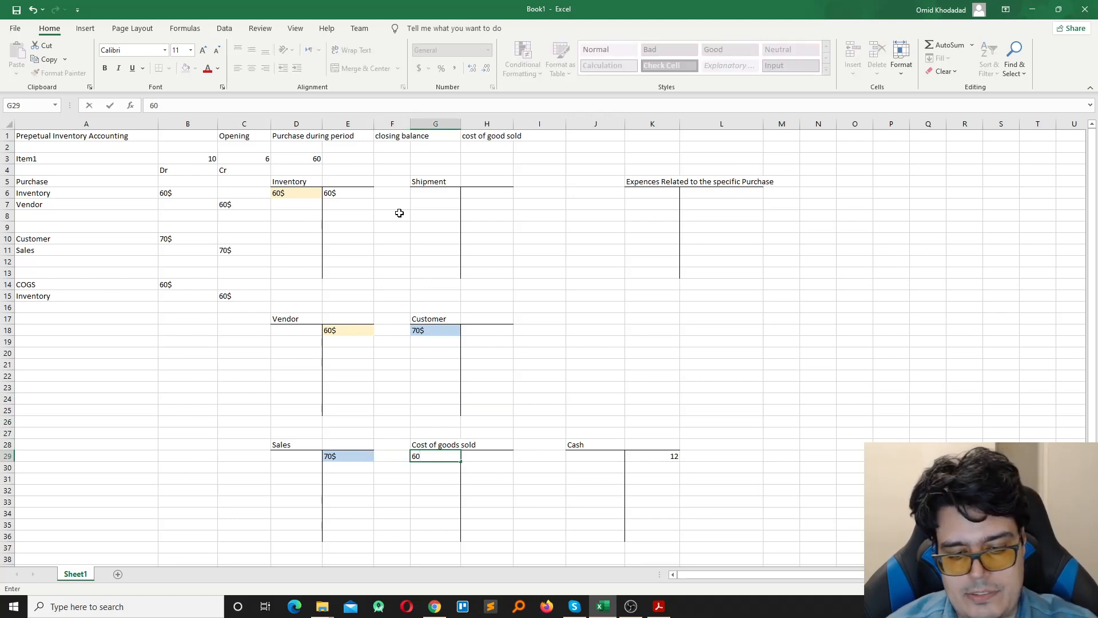
text($)
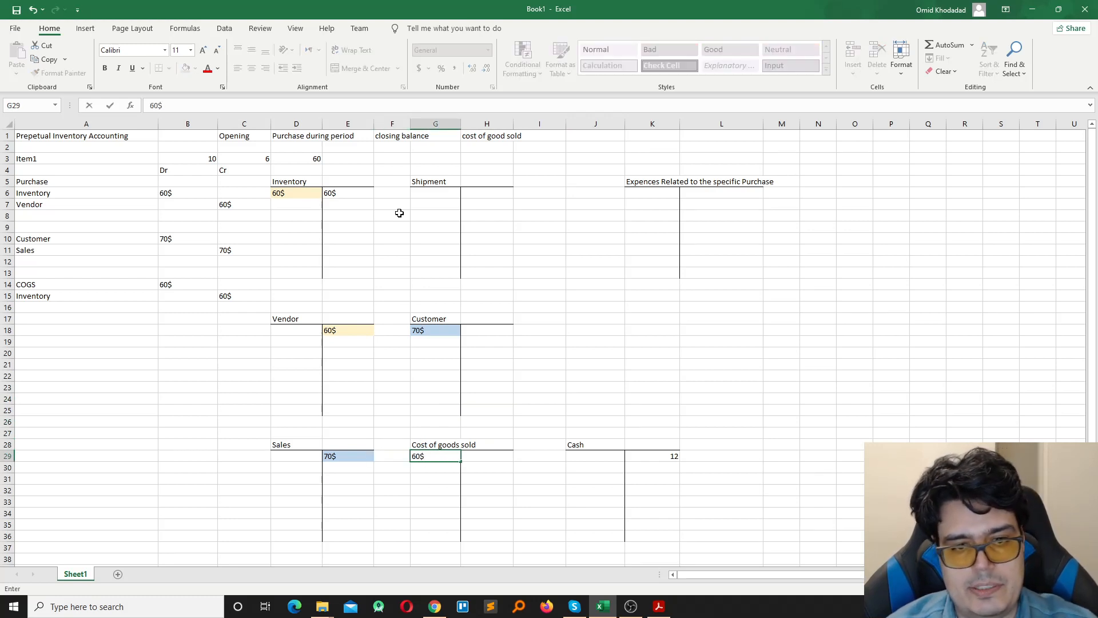
key(Return)
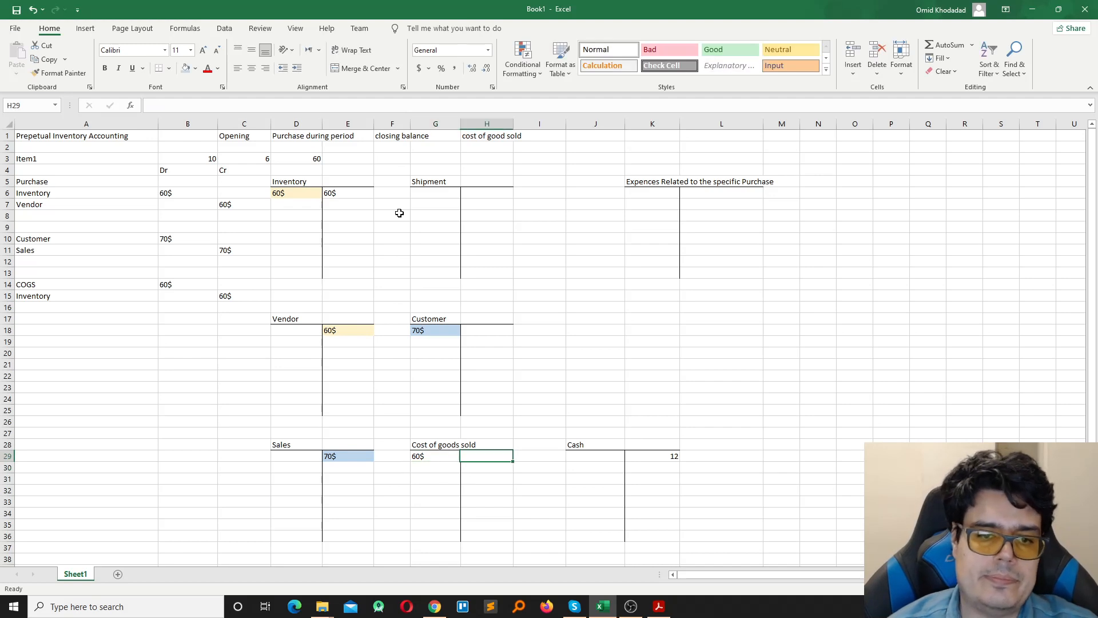
Fill the 60$ postings in G29 and E6 with light orange to mark them as one entry.
key(Up)
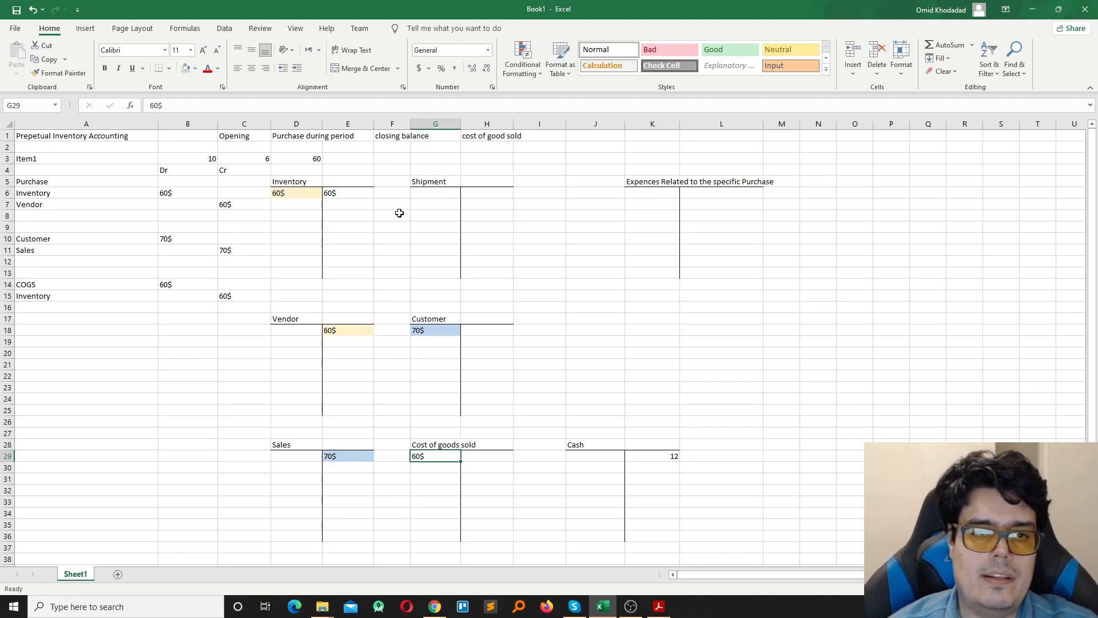
ctrl+click(346, 193)
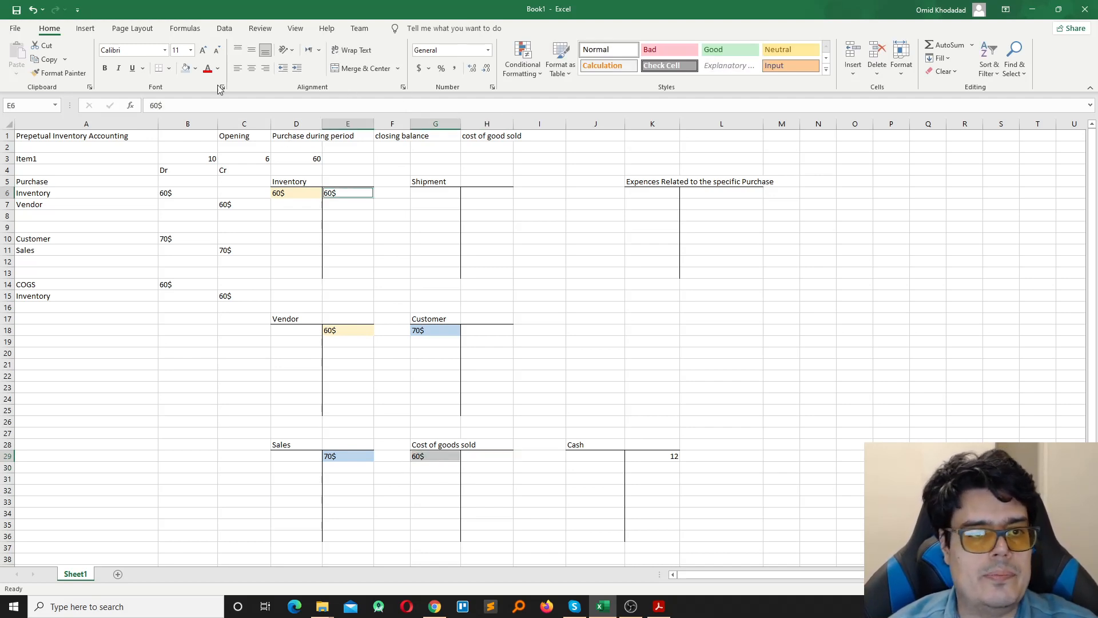
click(196, 69)
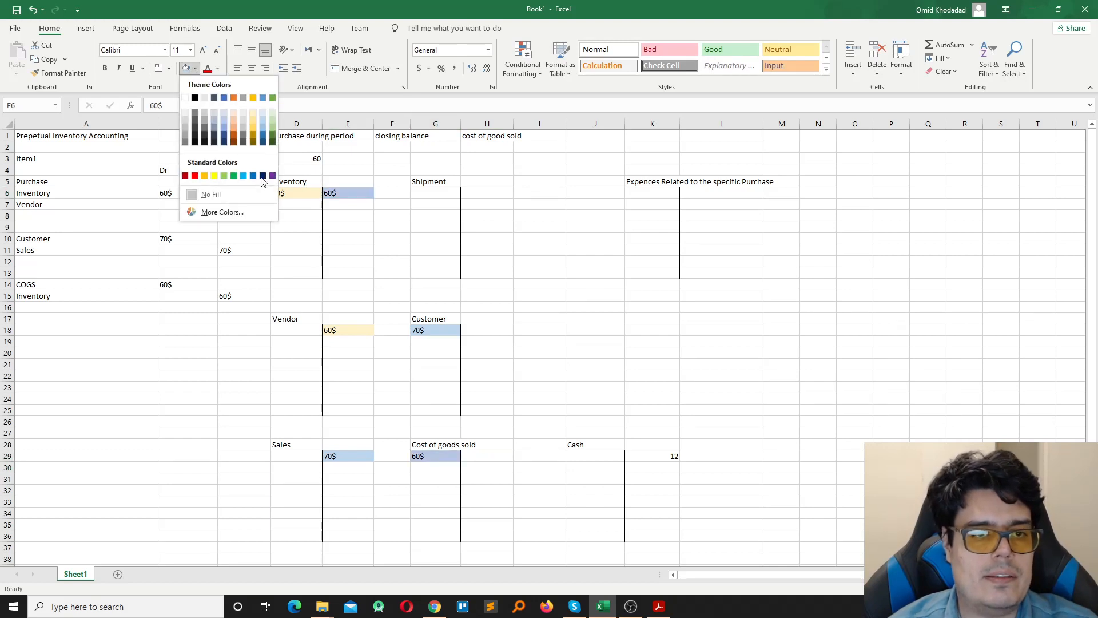
click(234, 123)
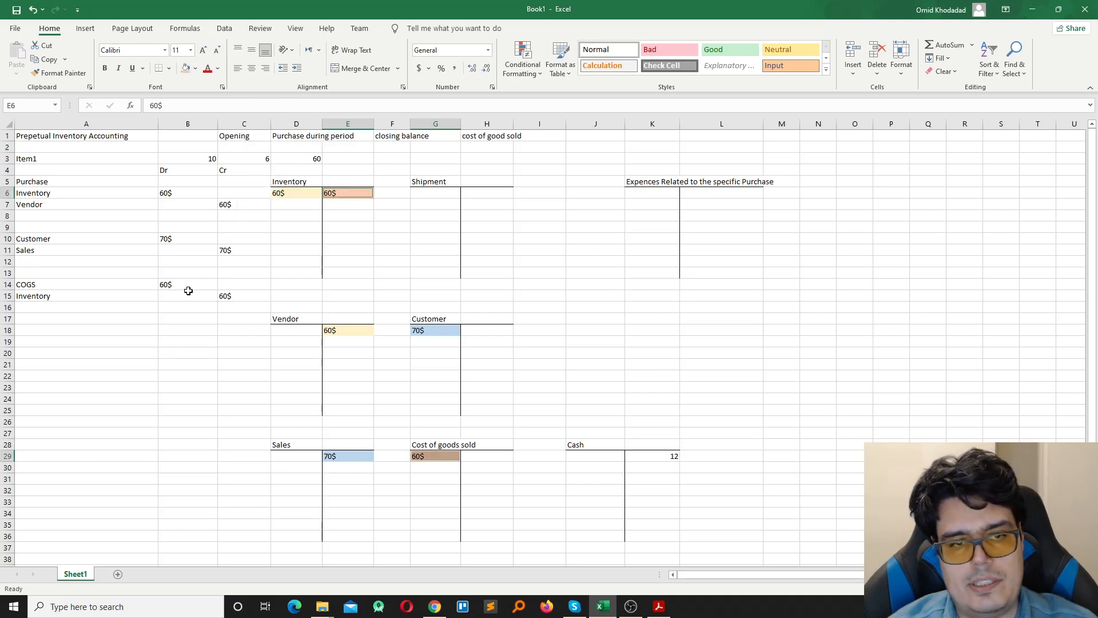
Review the Item1 row and the purchase, sale and cost of goods sold journal entries below it.
click(189, 329)
key(Left)
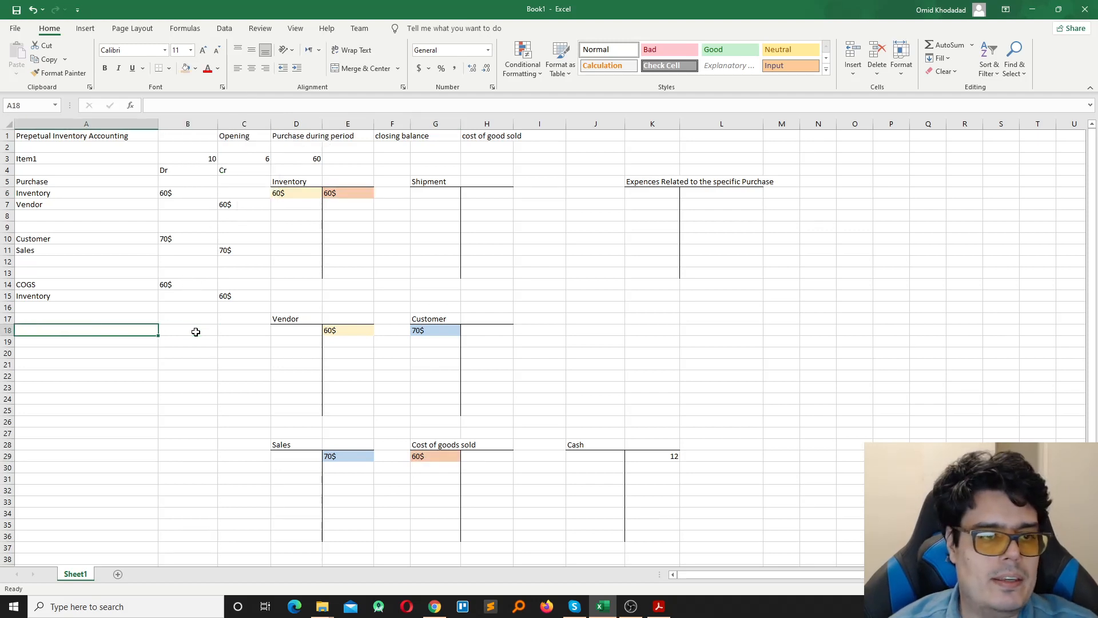
key(Right)
key(Up)
key(Up)
key(Up)
key(Up)
key(Up)
key(Up)
key(Up)
key(Up)
key(Up)
key(Up)
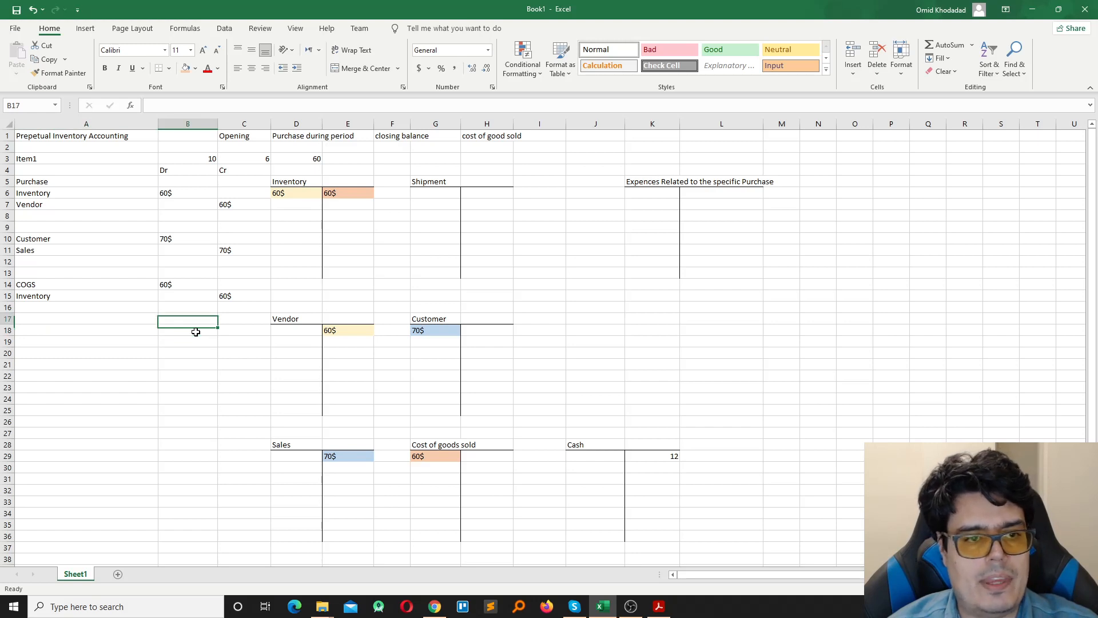
key(Up)
key(Up)
key(Up)
key(Up)
key(Up)
key(Up)
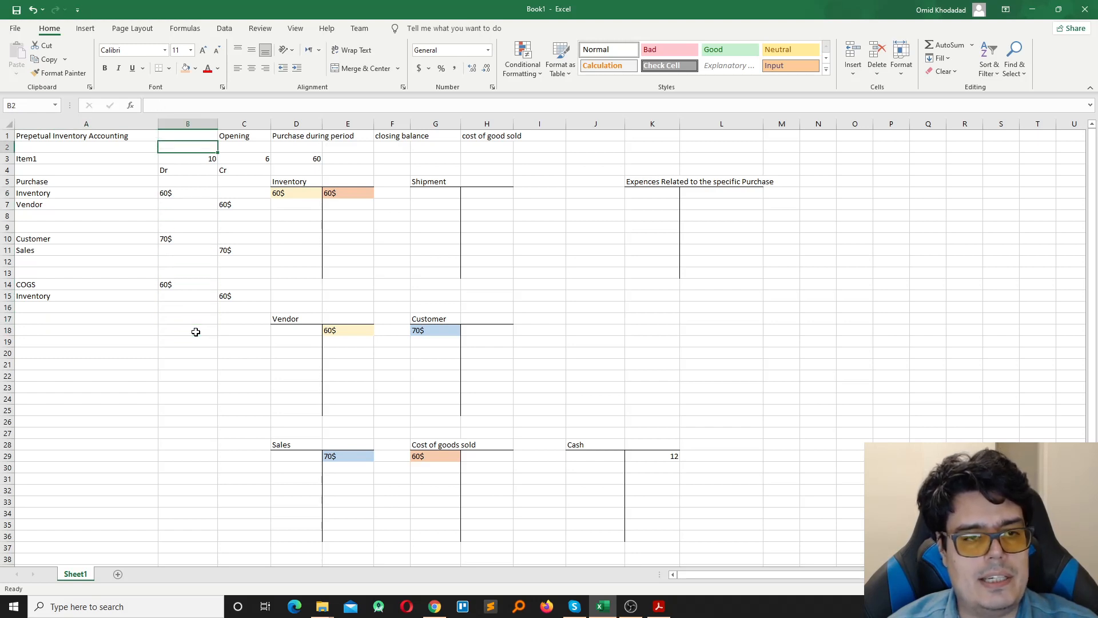
key(Left)
key(Down)
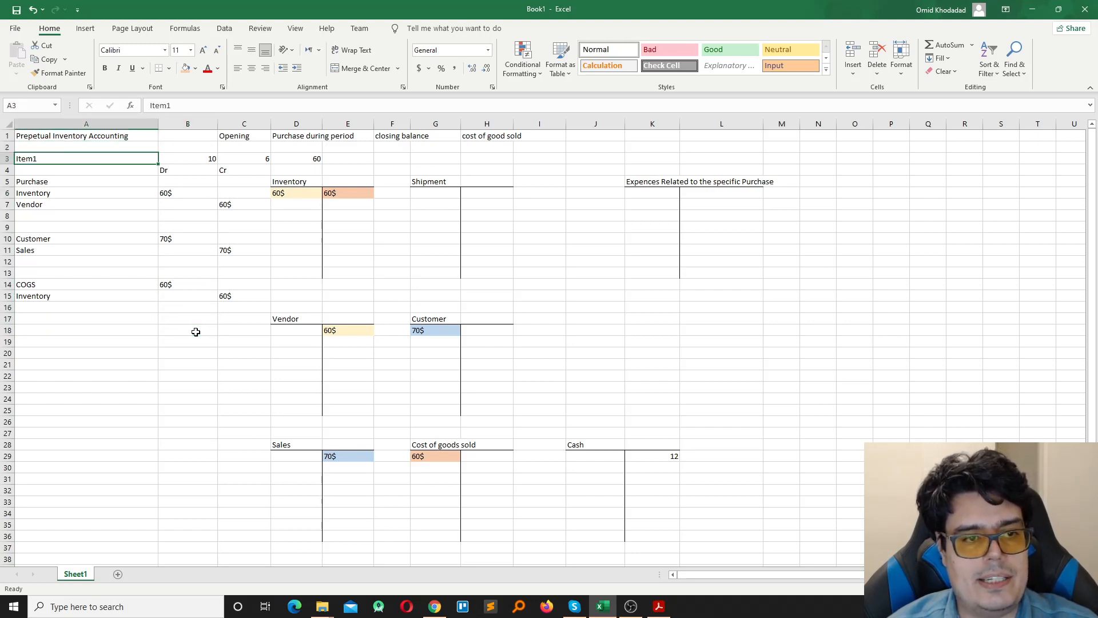
key(Down)
key(Down)
key(Down)
key(Down)
key(Down)
key(Down)
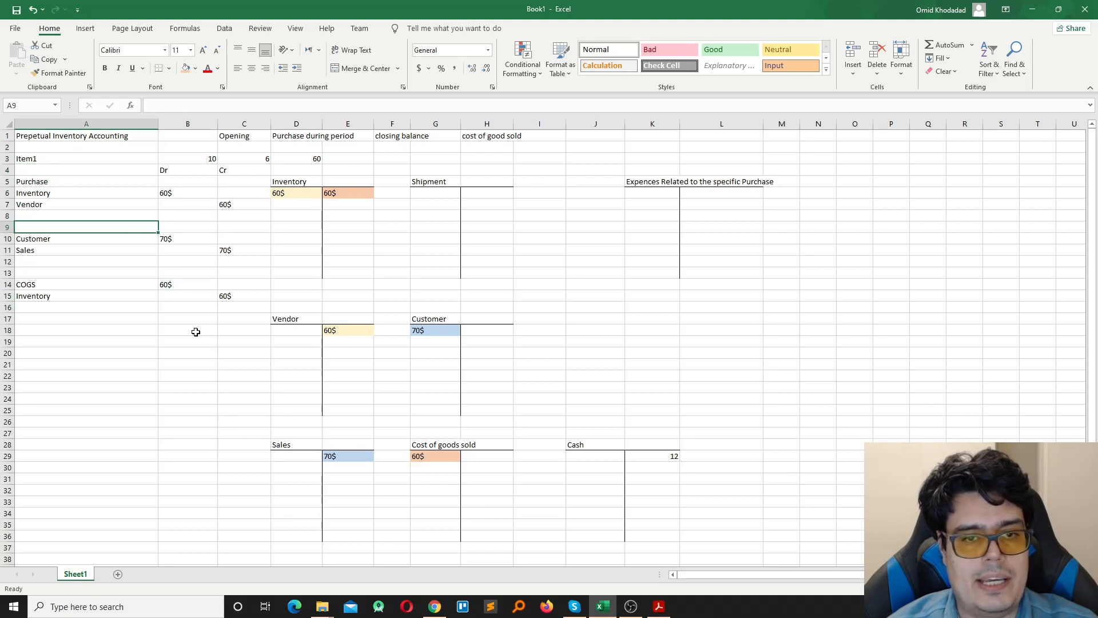
key(Down)
key(Down)
key(Down)
key(Down)
key(Down)
key(Down)
key(Down)
key(Down)
key(Down)
key(Down)
key(Down)
key(Down)
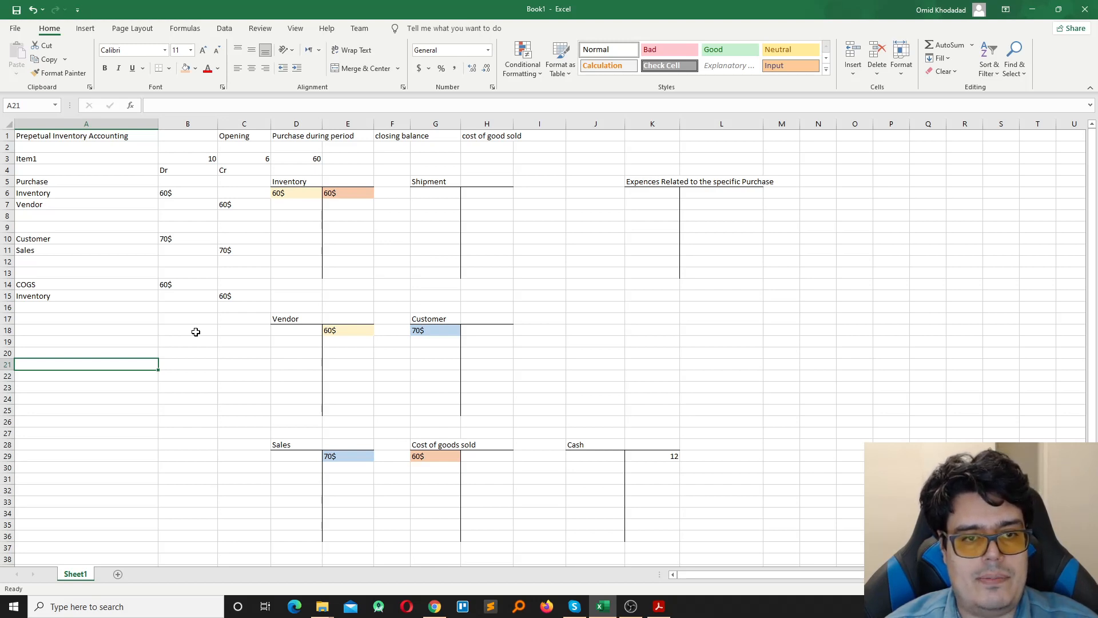
Record an Inventory journal line in row 18 with a debit of 12$ in column B.
key(Up)
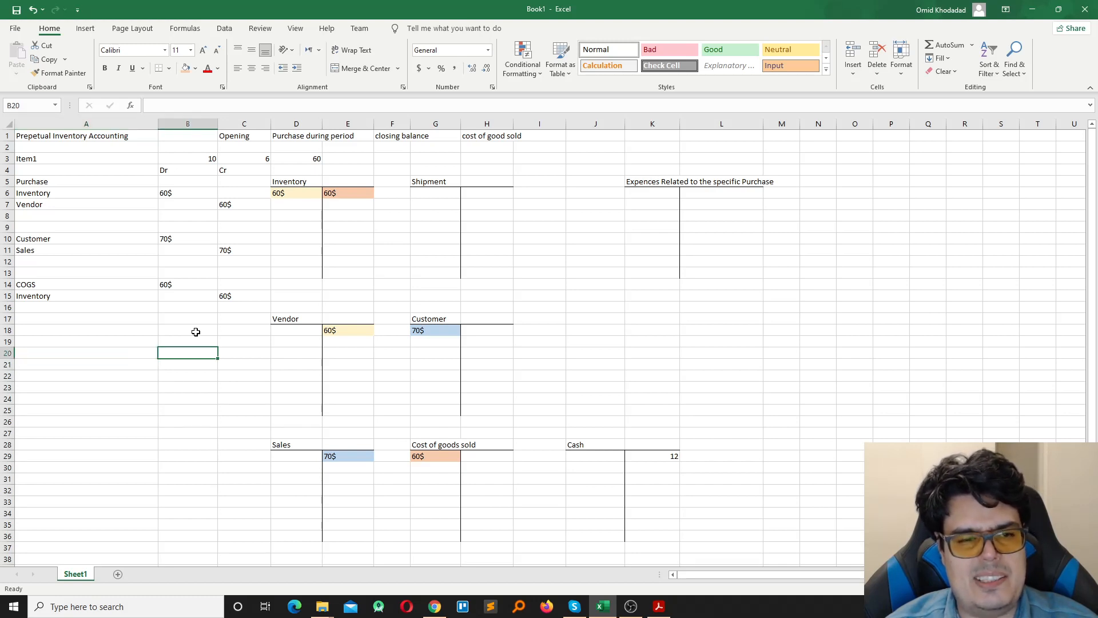
key(Up)
key(Up)
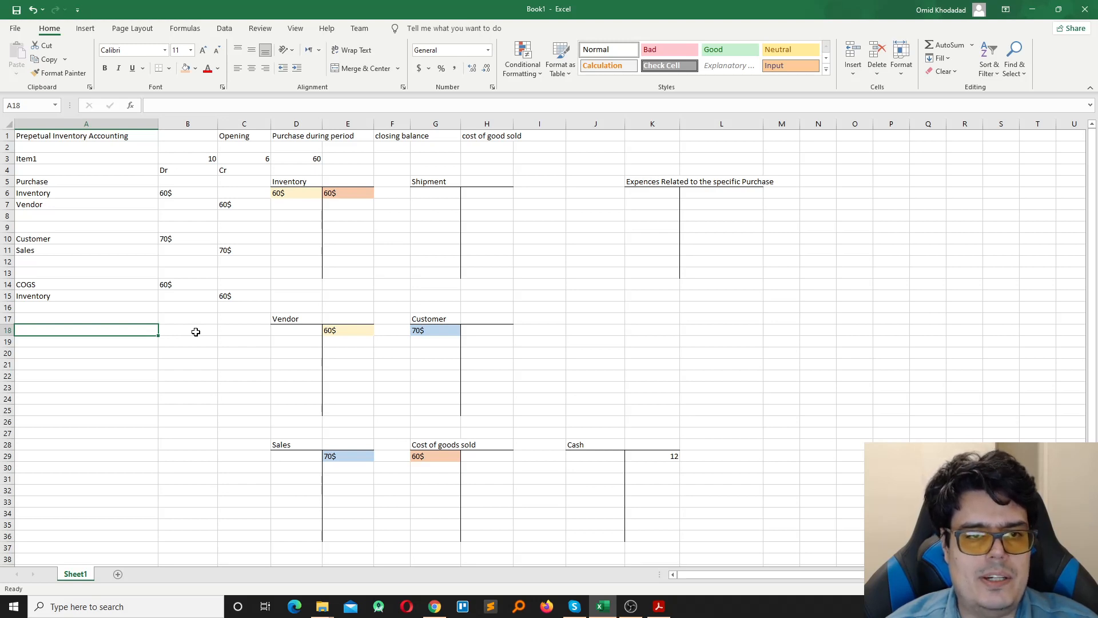
key(Right)
key(Left)
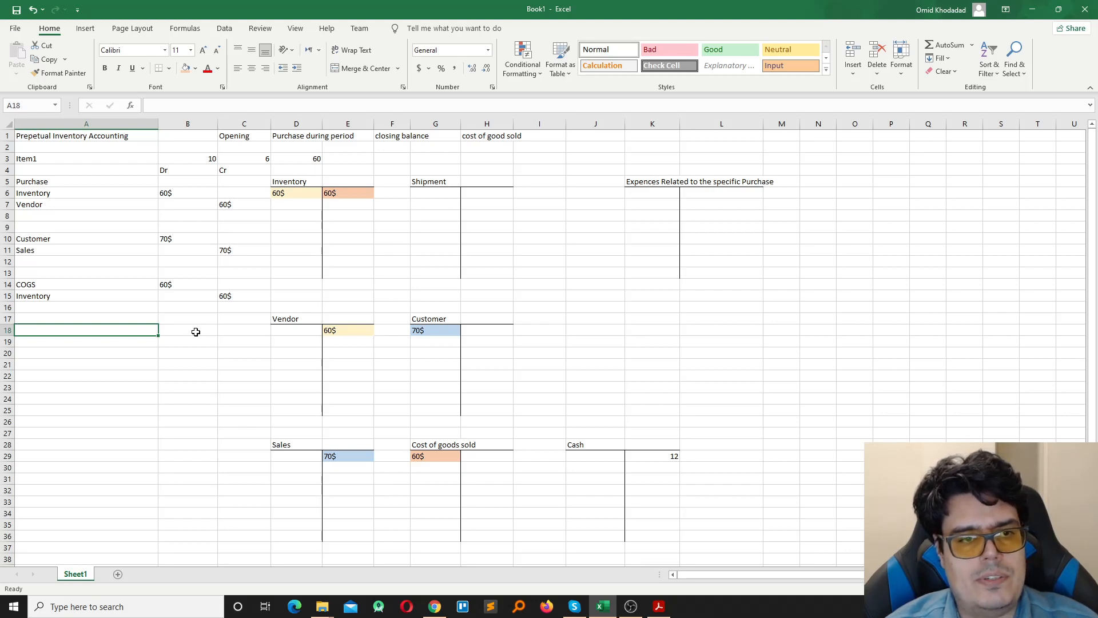
text(I)
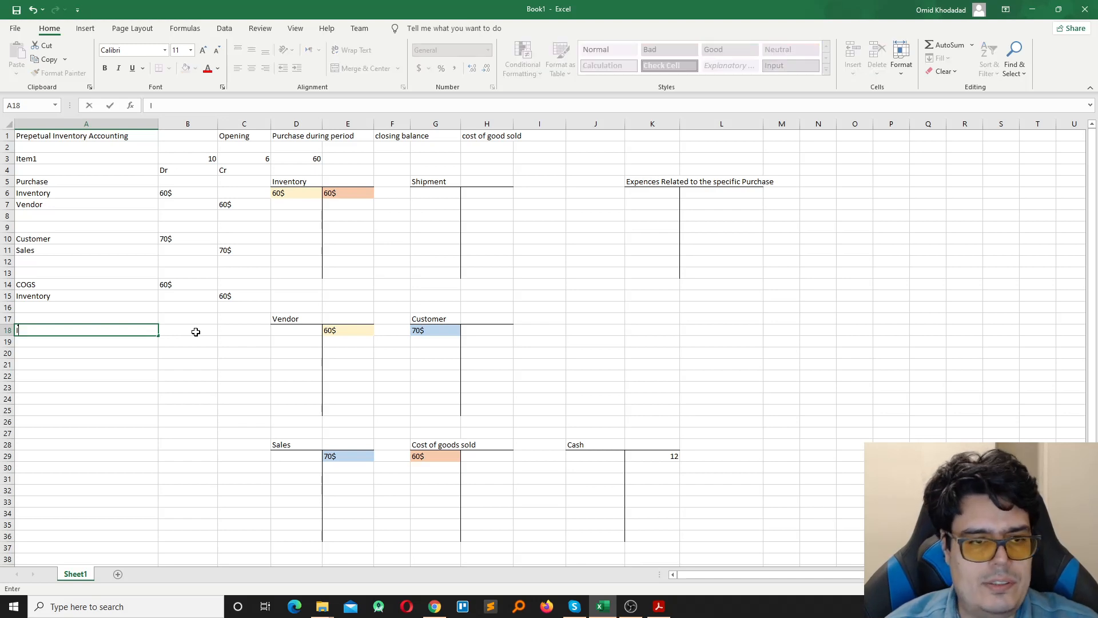
text(nventory)
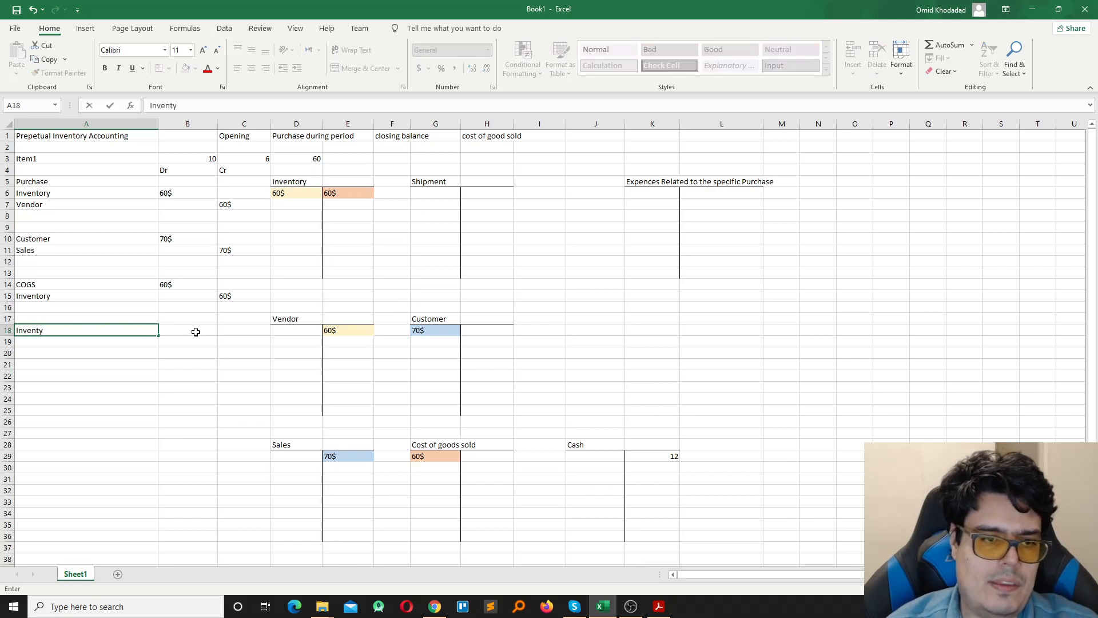
key(Return)
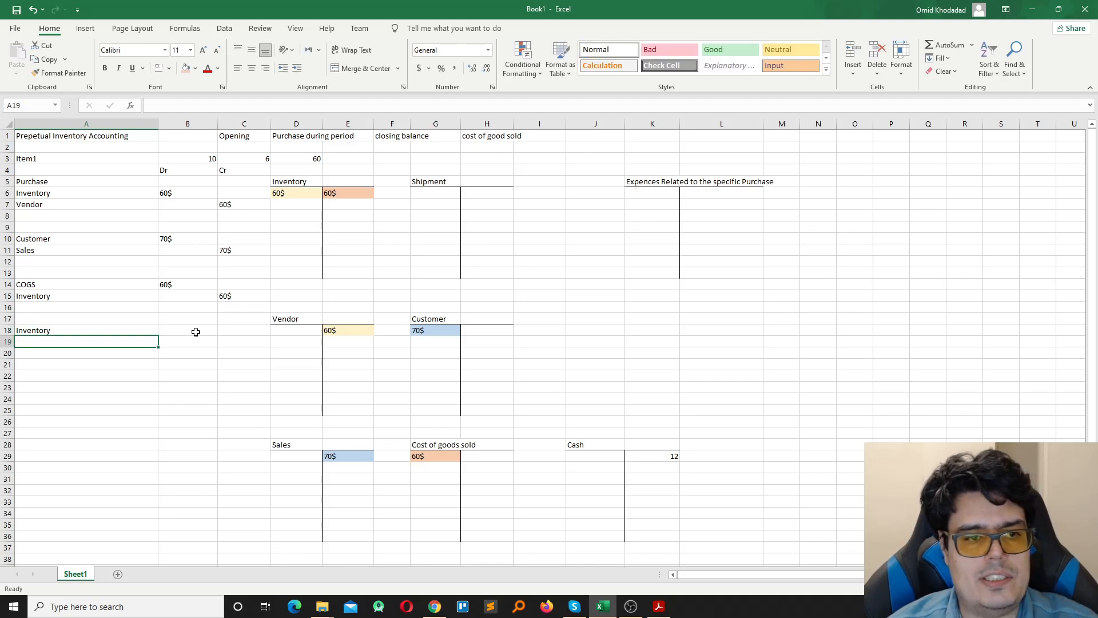
key(Right)
click(196, 332)
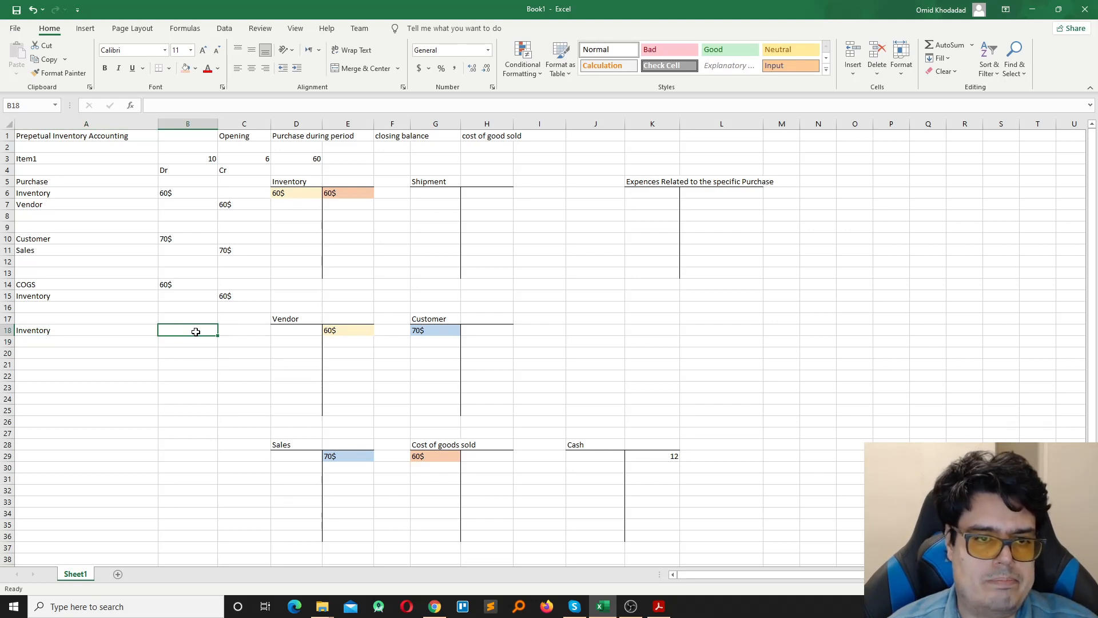
text(12)
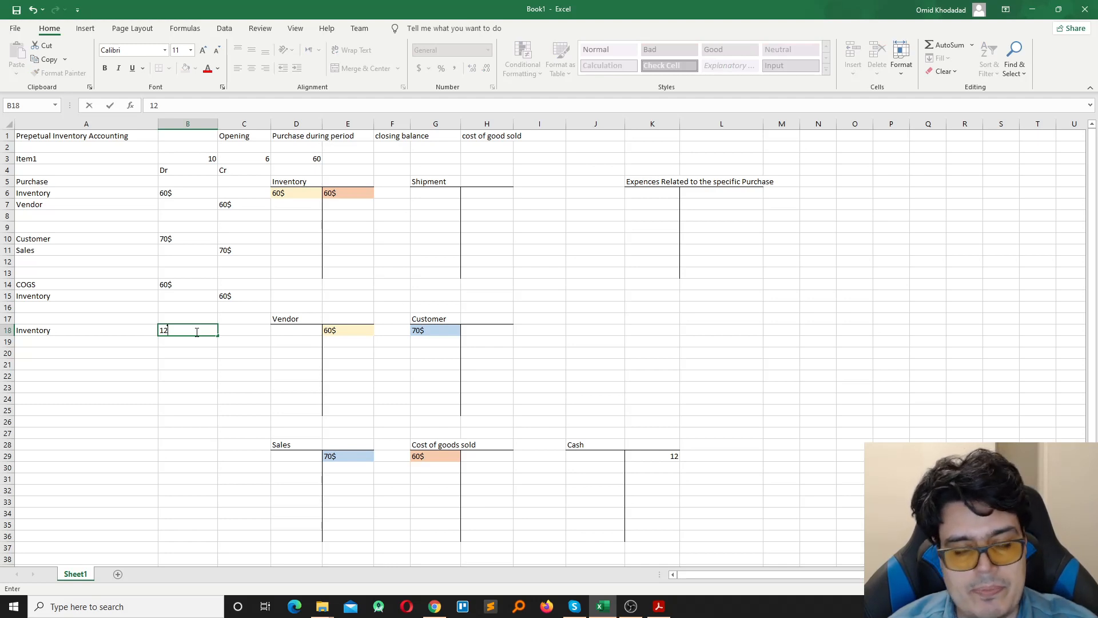
text($)
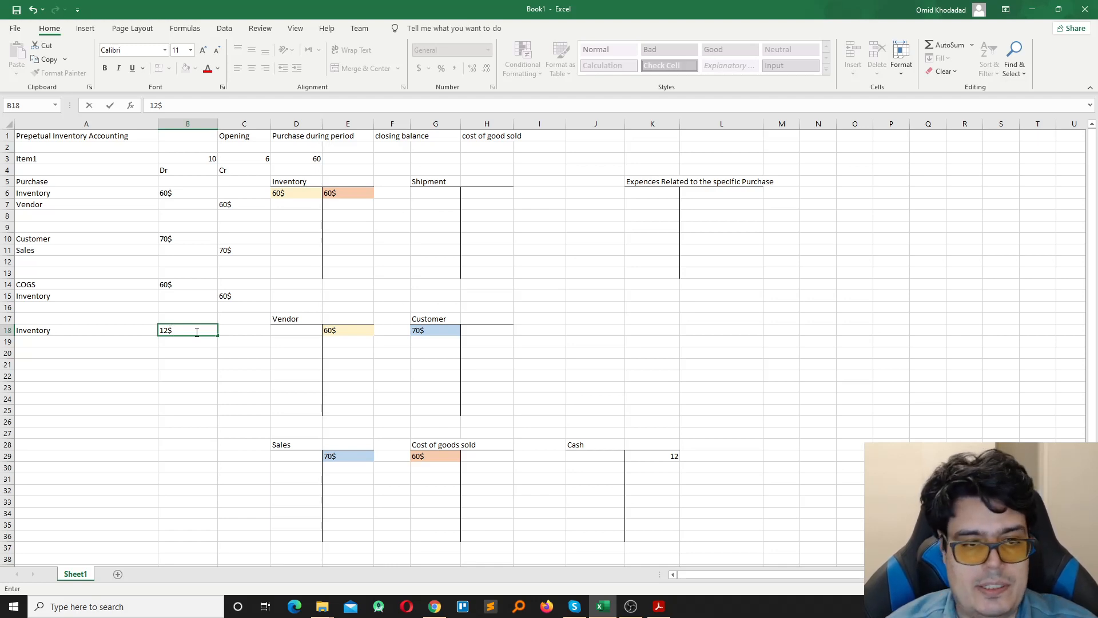
key(Return)
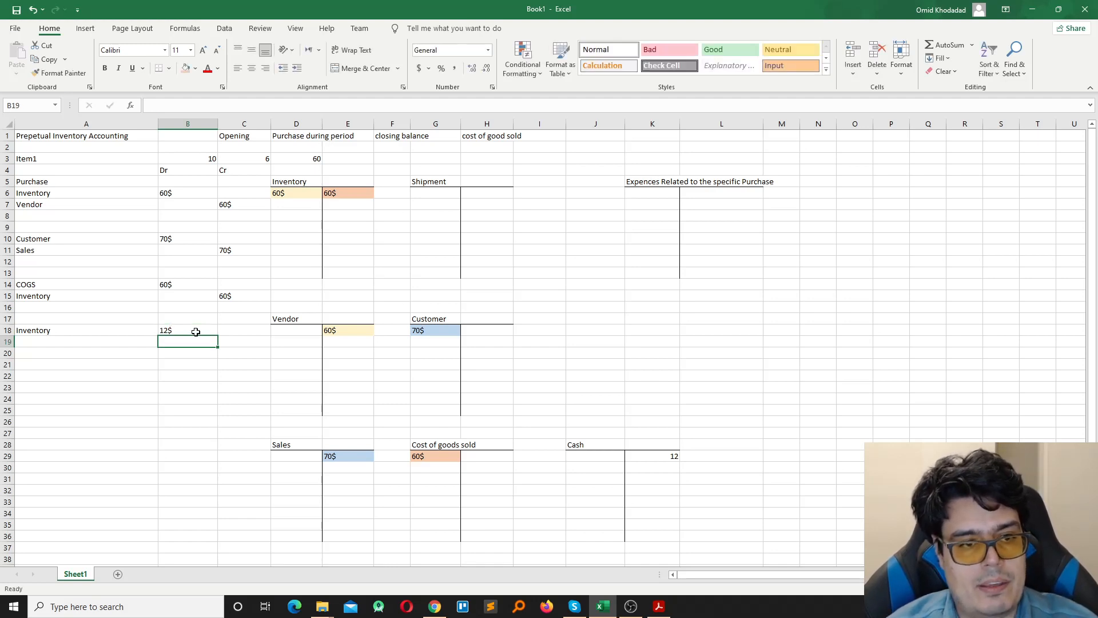
key(Left)
key(Right)
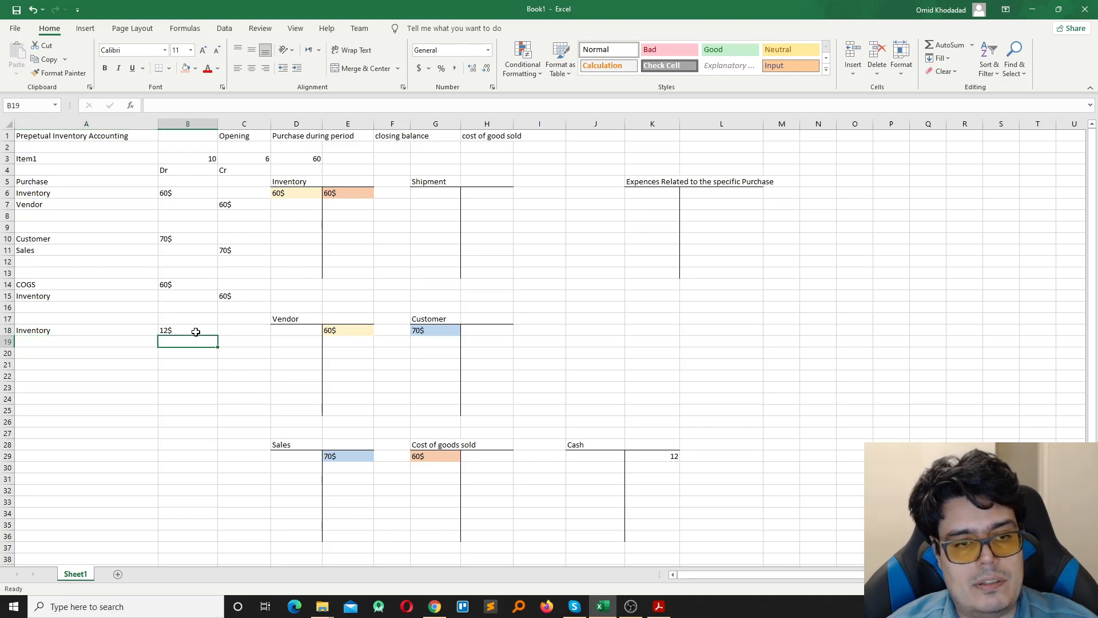
key(Right)
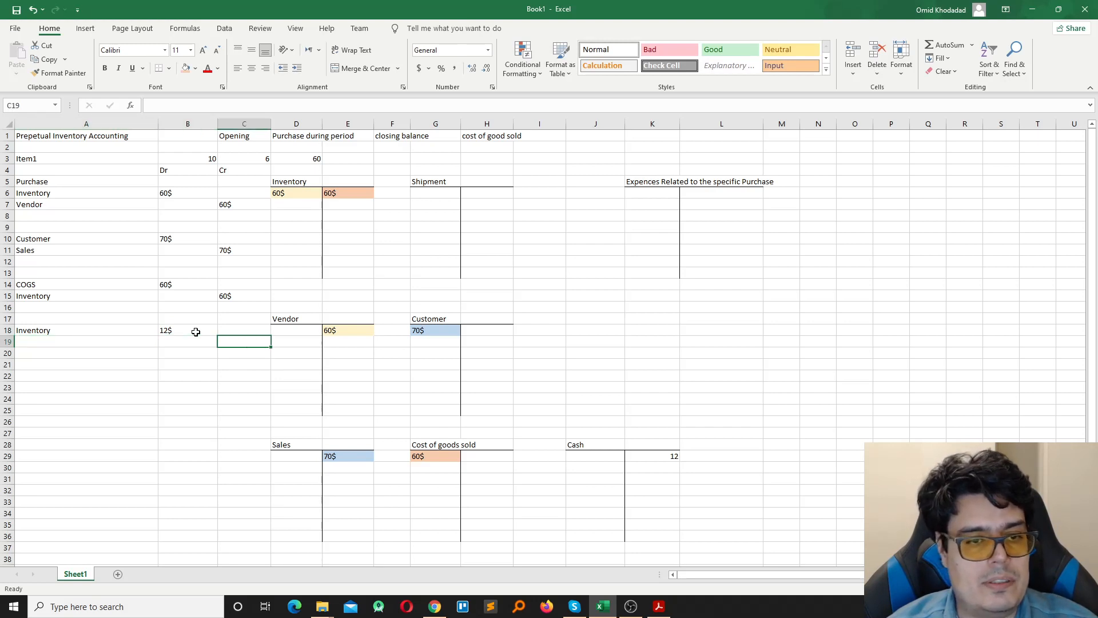
key(Left)
key(Left)
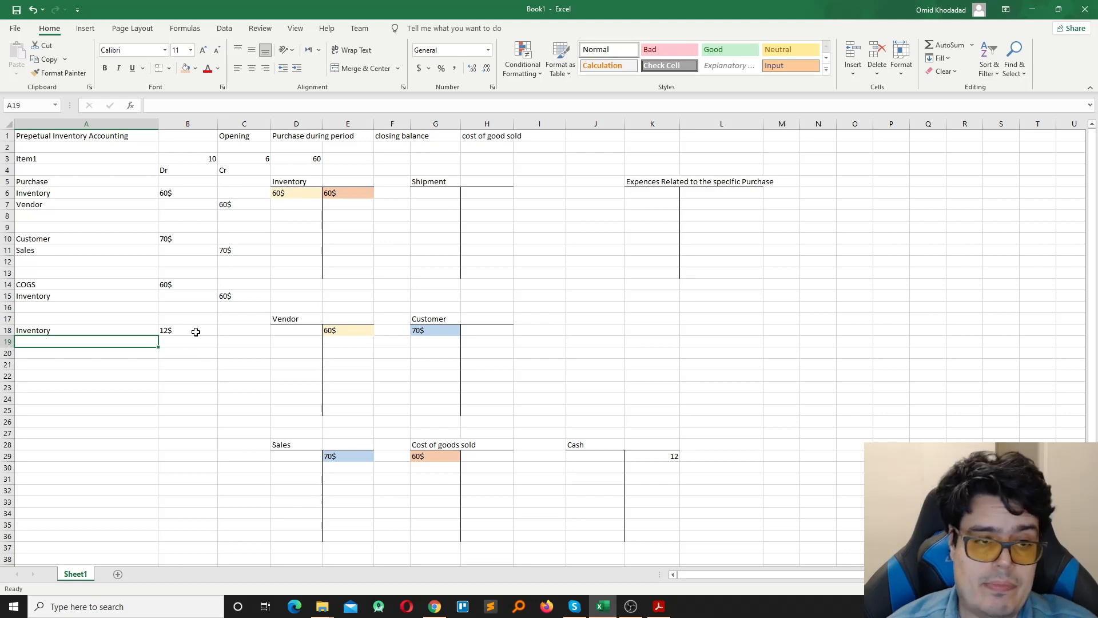
key(Down)
key(Down)
key(Down)
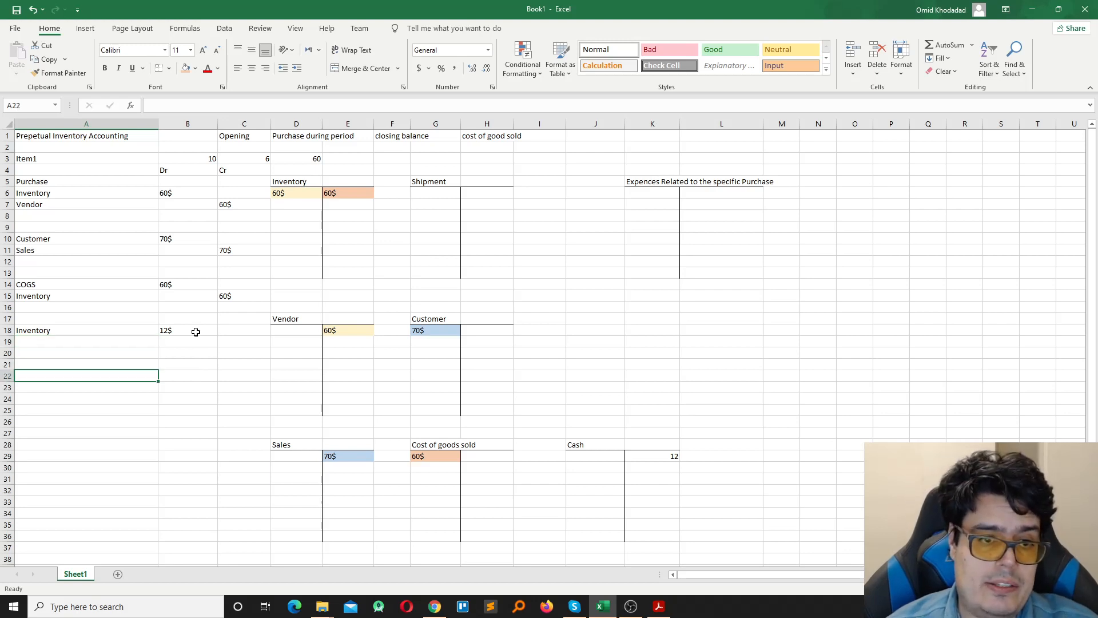
key(Up)
key(Up)
key(Up)
key(Up)
key(Down)
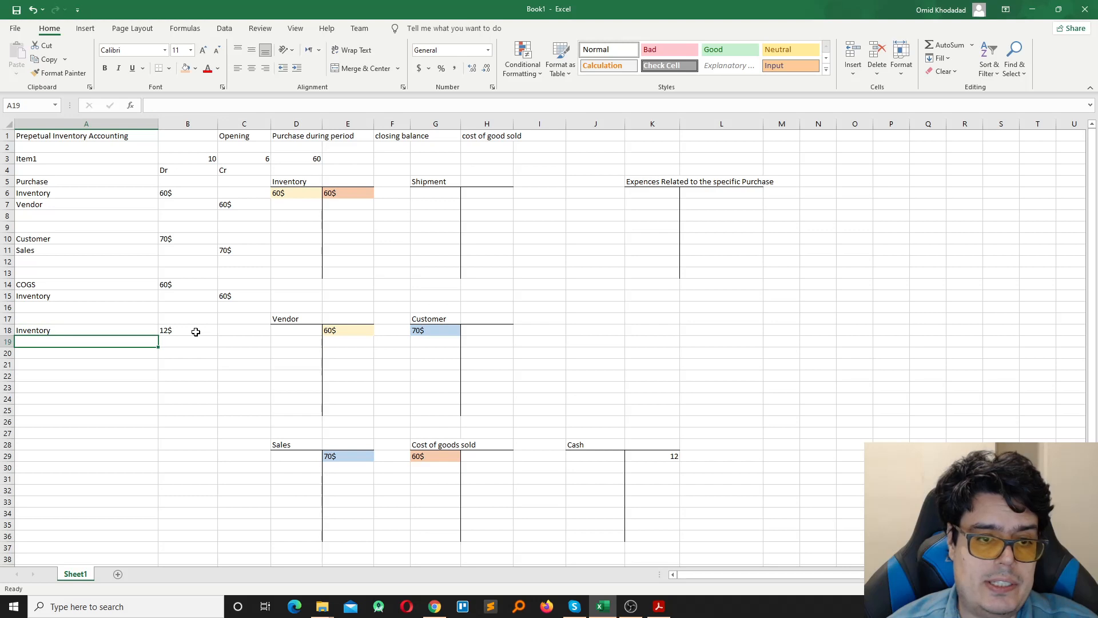
Record a Freight journal line in row 24 with a debit of 12$ in column B.
key(Down)
key(Down)
key(Down)
key(Down)
key(Down)
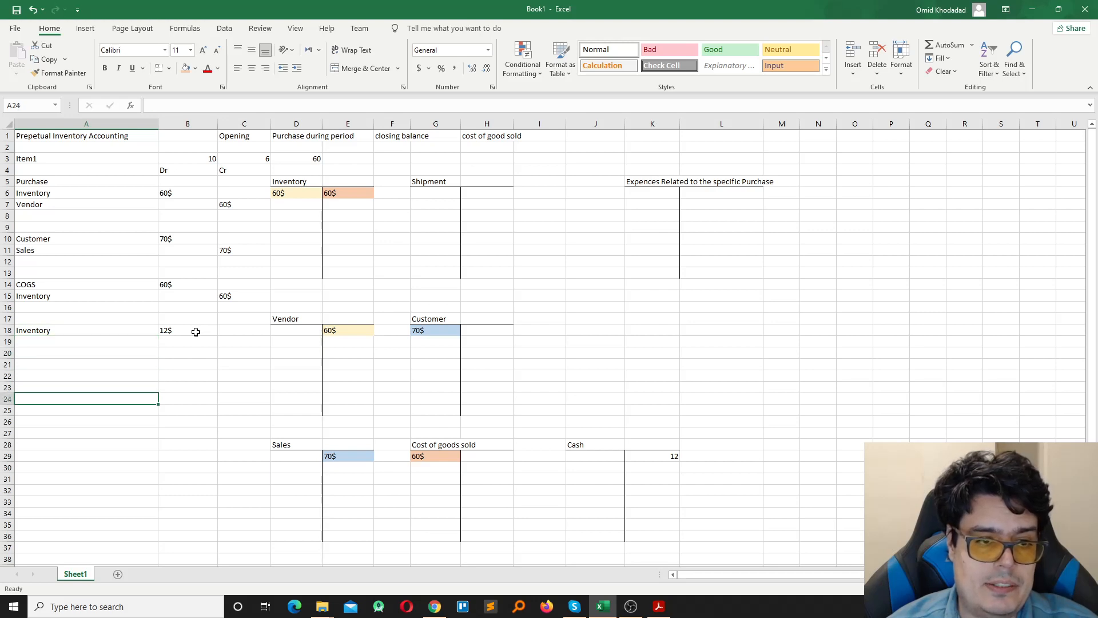
text(Fr)
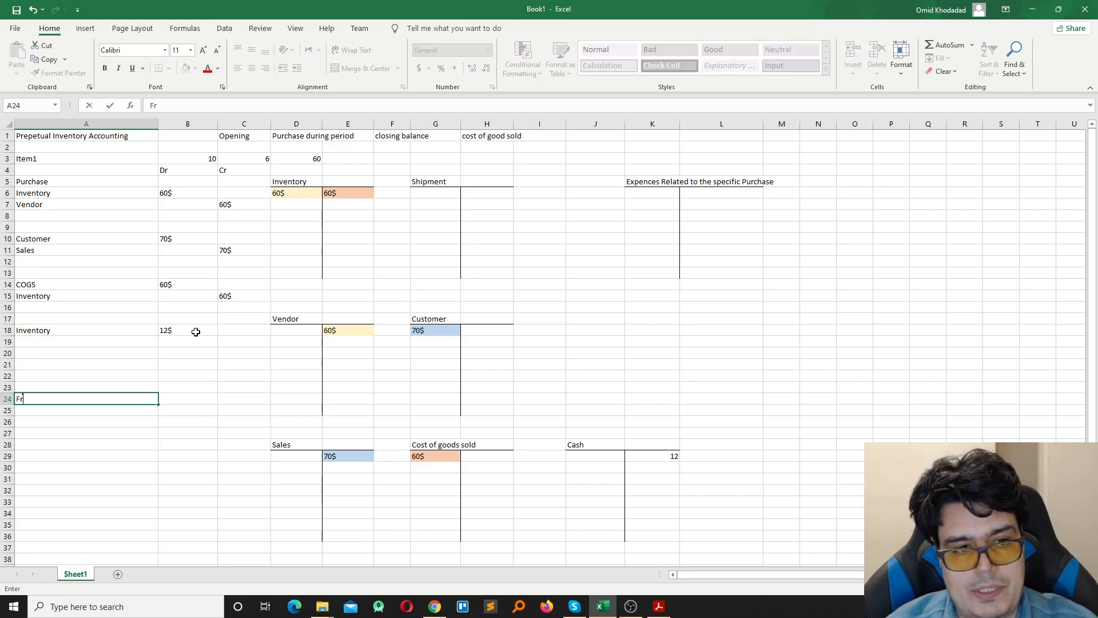
text(eight)
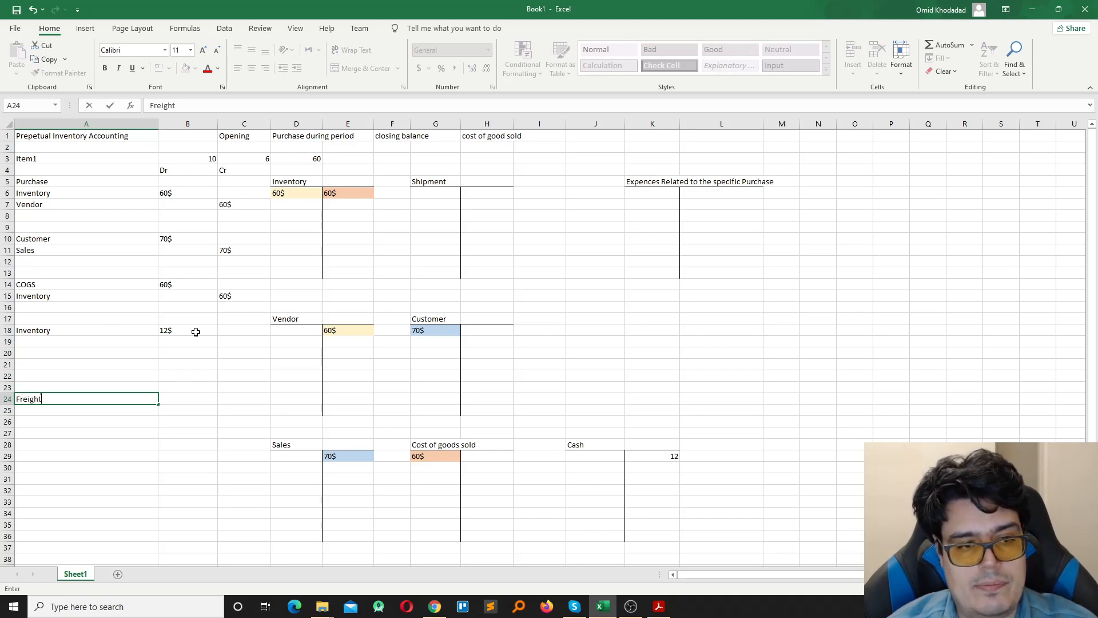
key(Tab)
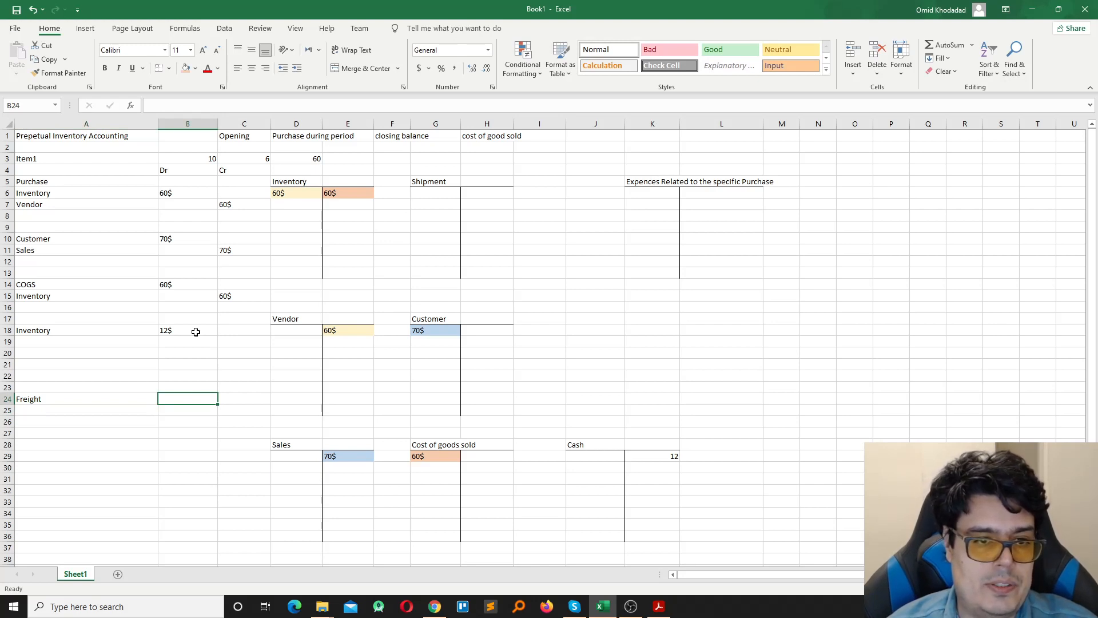
text(12)
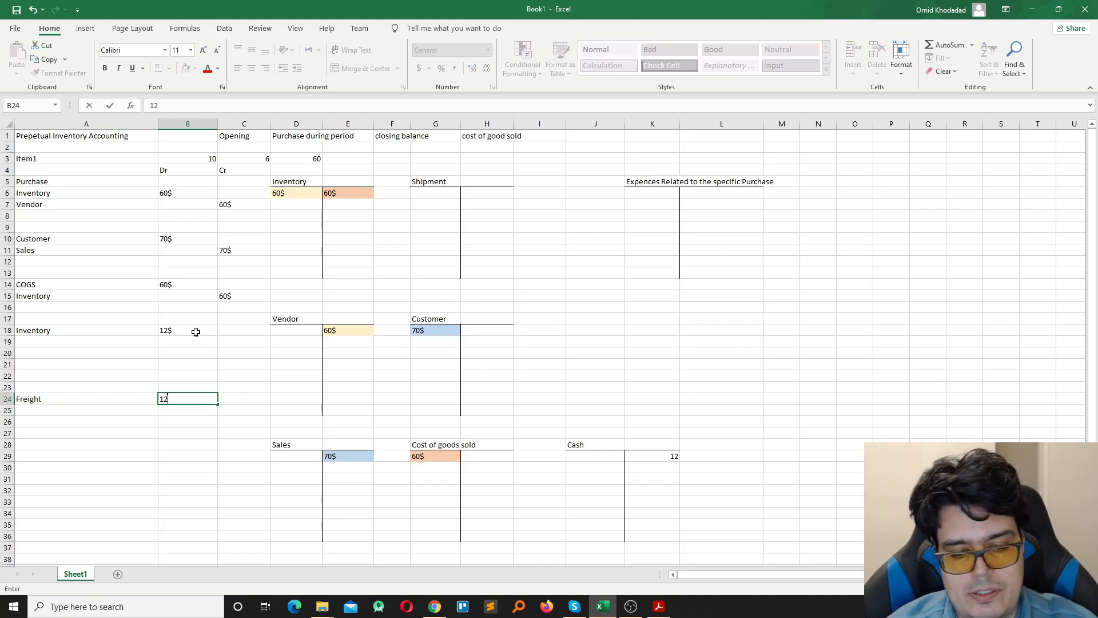
text($)
key(Return)
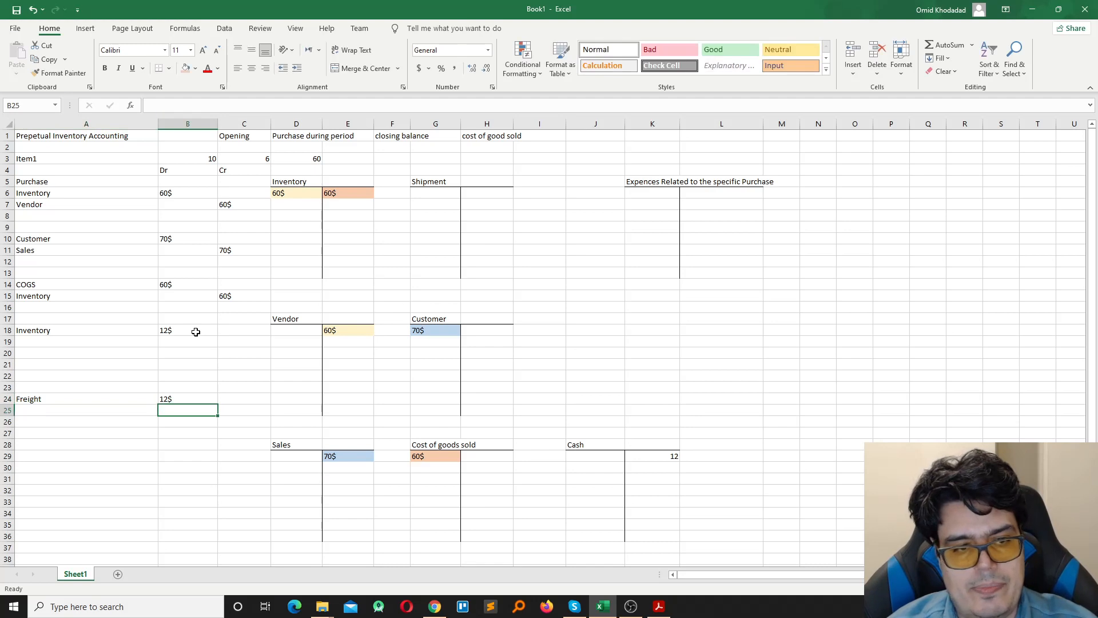
Review the Freight debit line in row 24 and the empty cells around it.
key(Right)
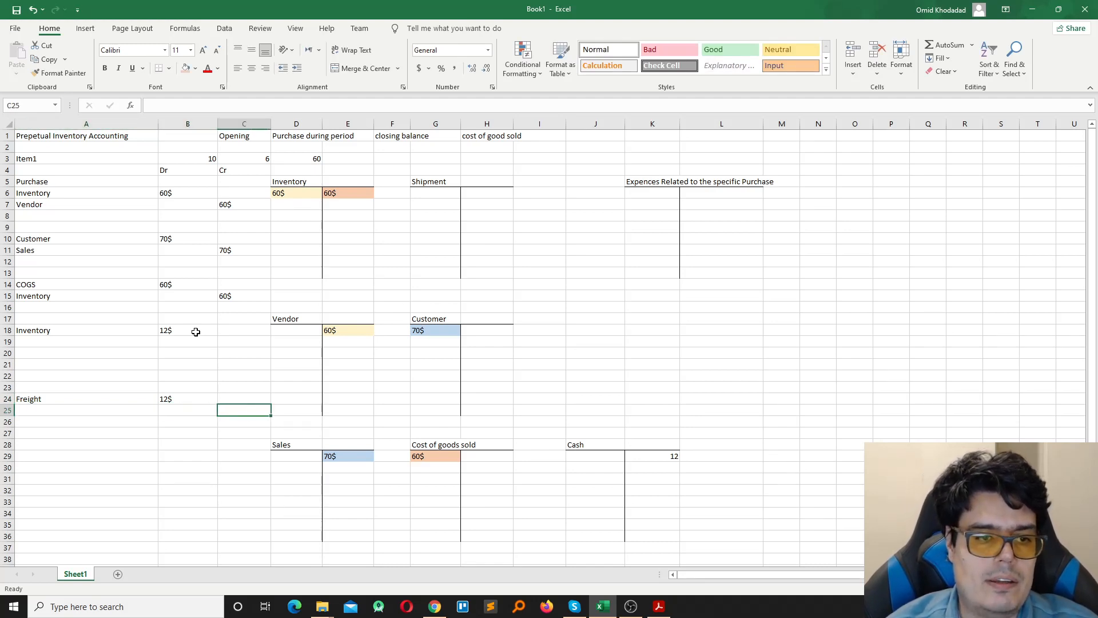
key(Up)
key(Left)
key(Left)
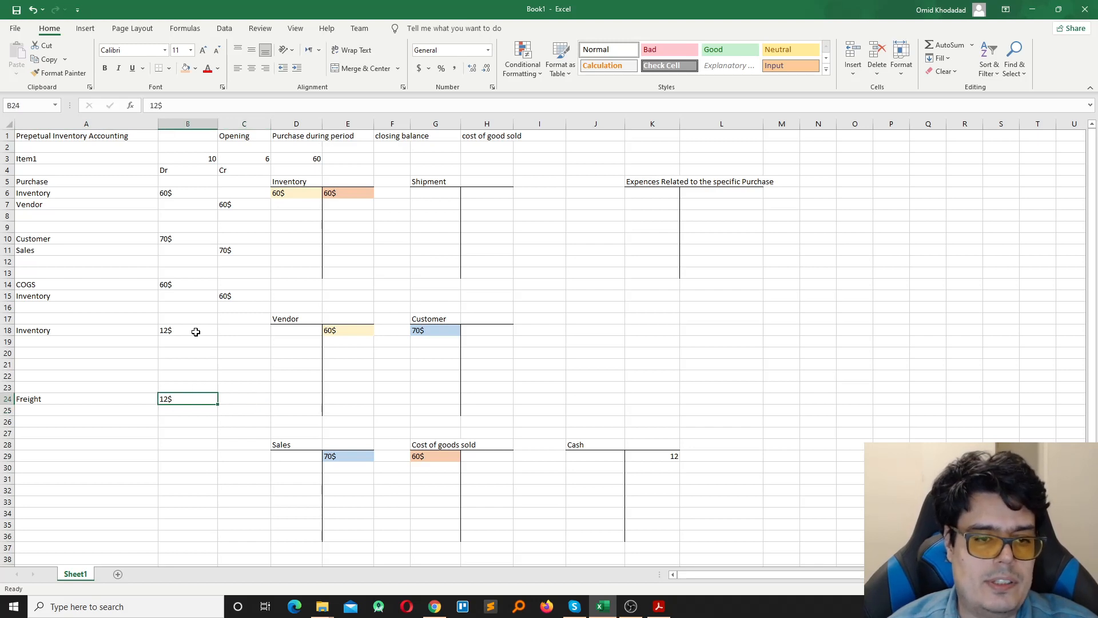
key(Down)
key(Right)
key(Right)
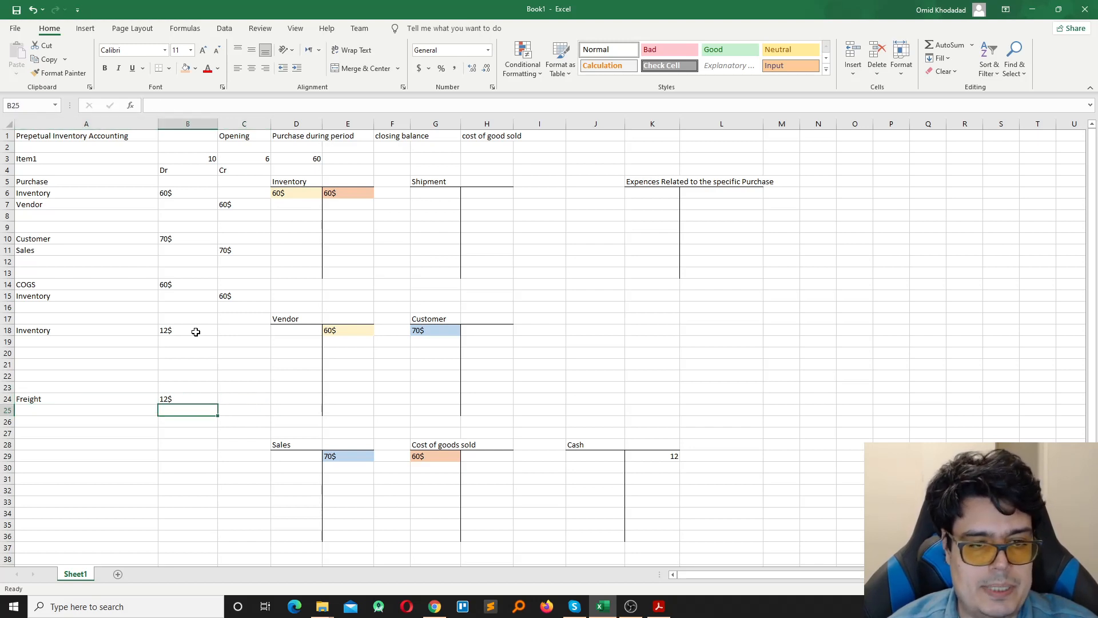
key(Left)
key(Left)
key(Up)
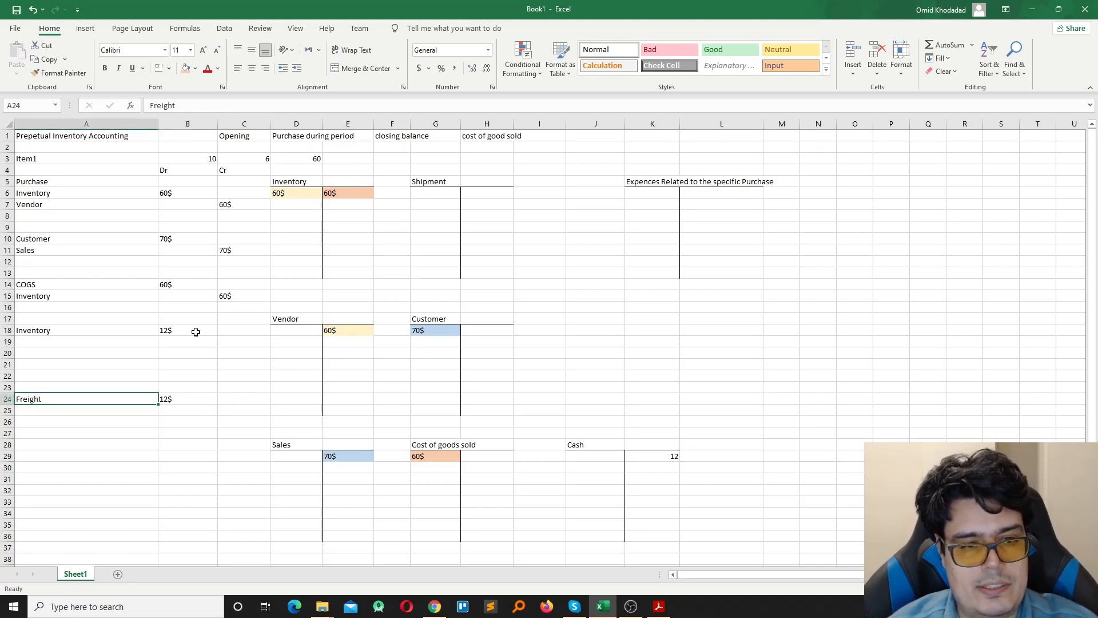
key(Right)
key(Left)
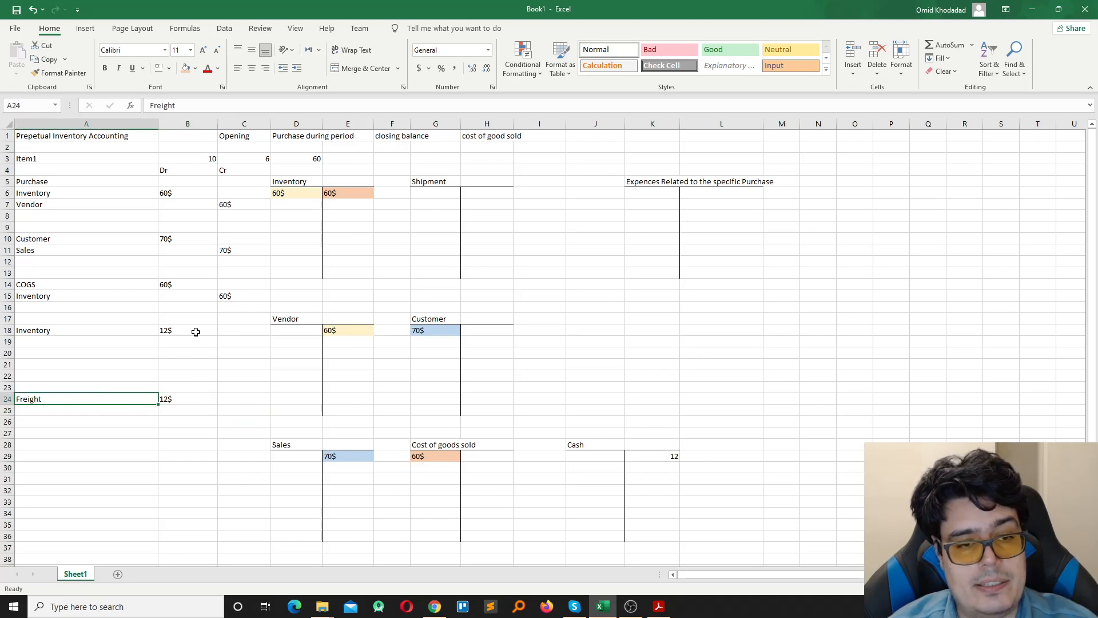
key(Right)
key(Left)
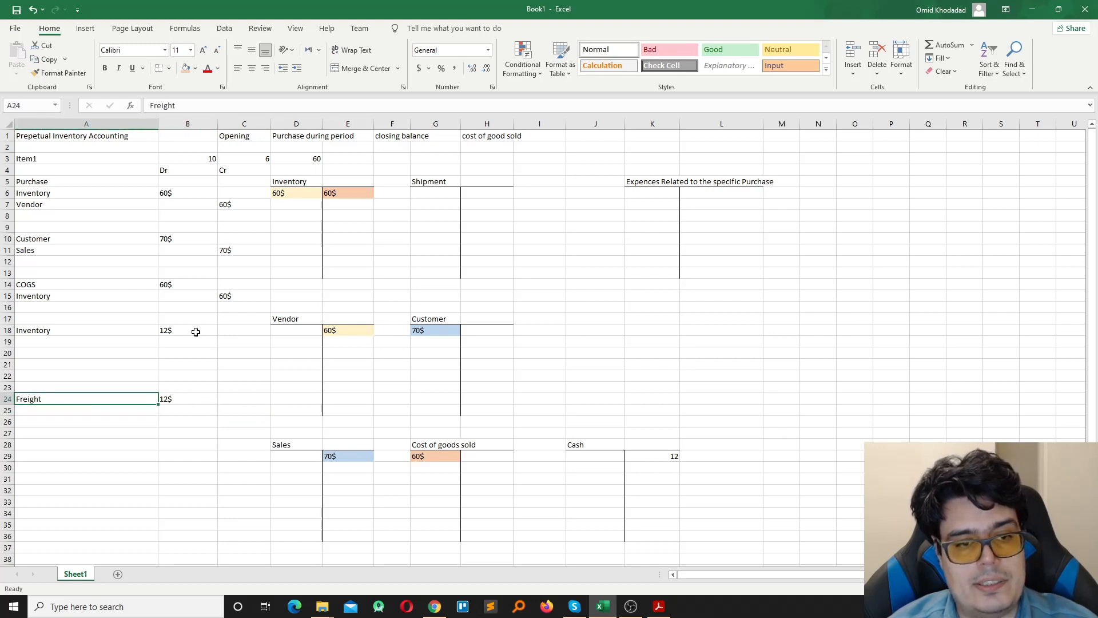
key(Right)
key(Left)
Add a Bank/Cash journal line in row 25 with a credit of 12$ in column C.
key(Down)
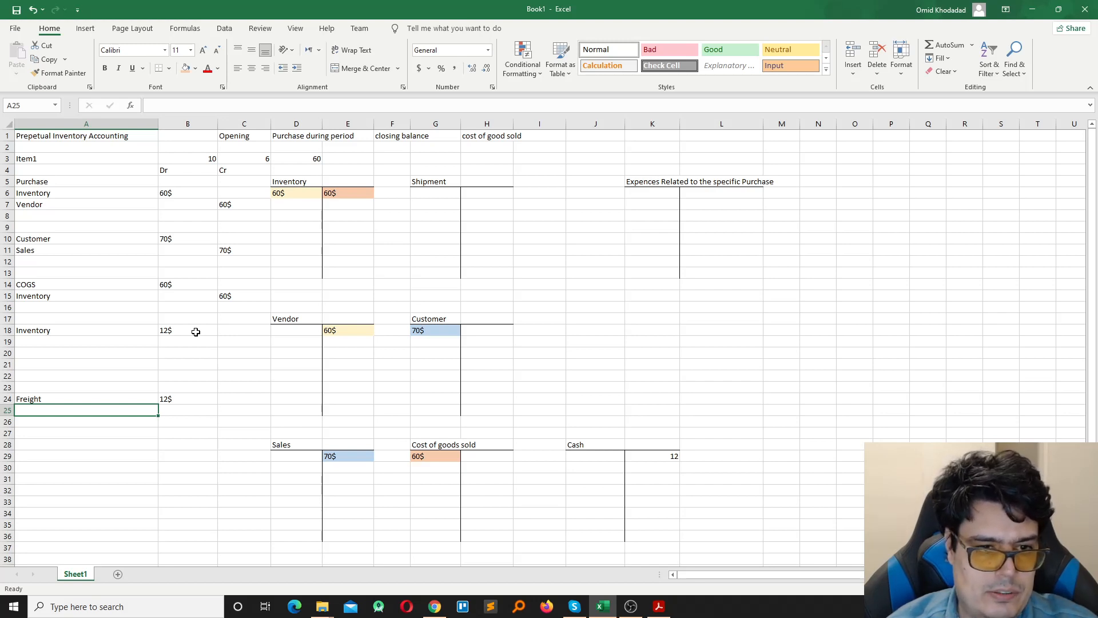
text(Bank/)
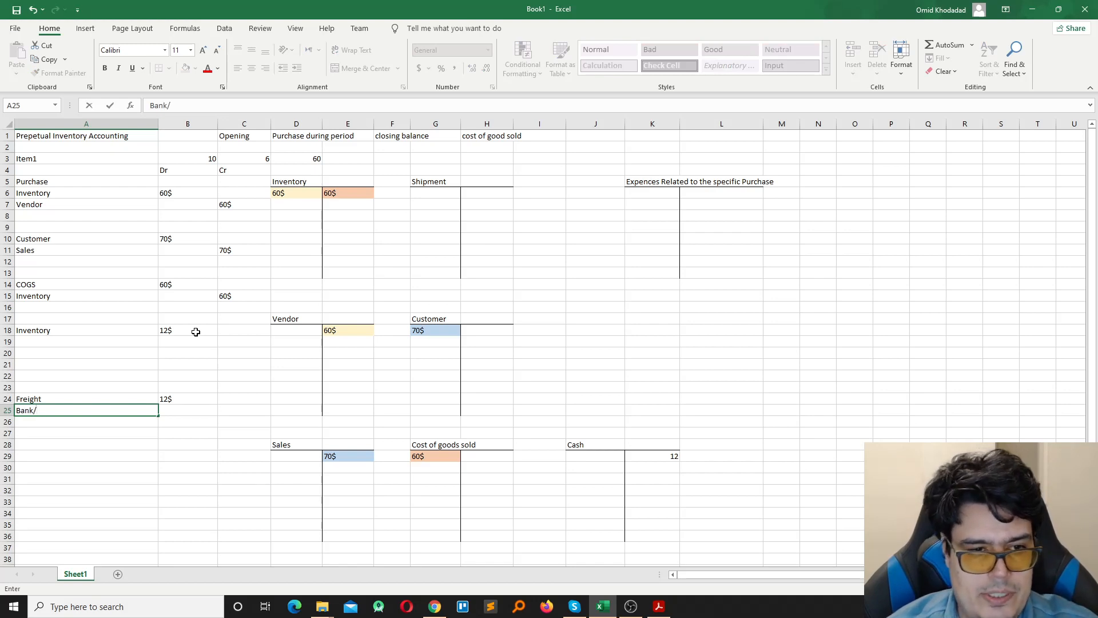
text(Cash)
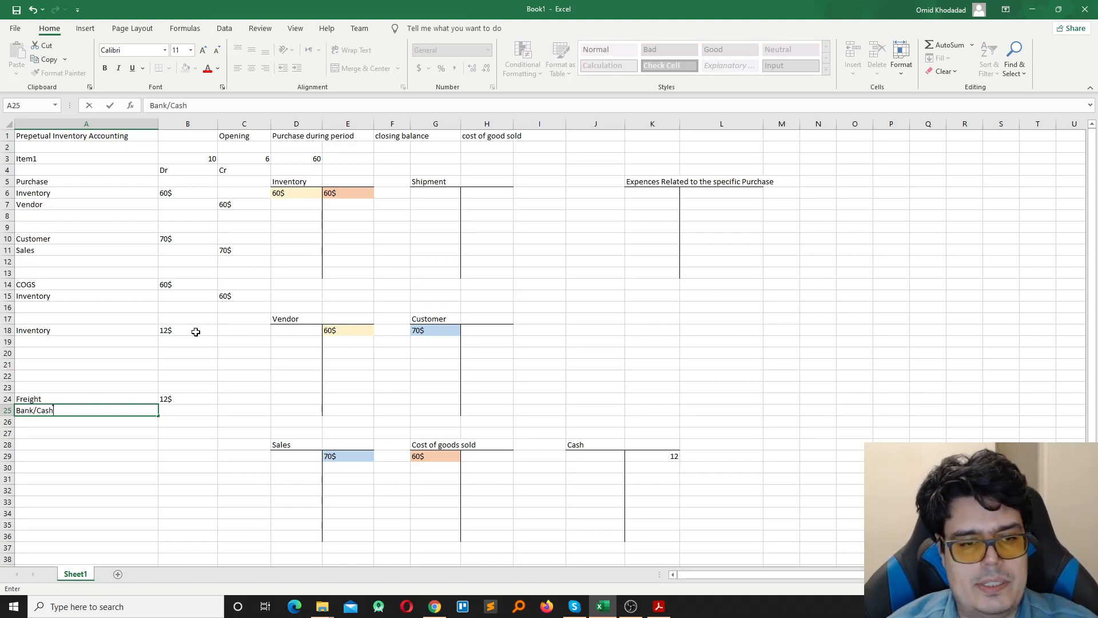
key(Return)
key(Right)
key(Right)
key(Up)
text(12)
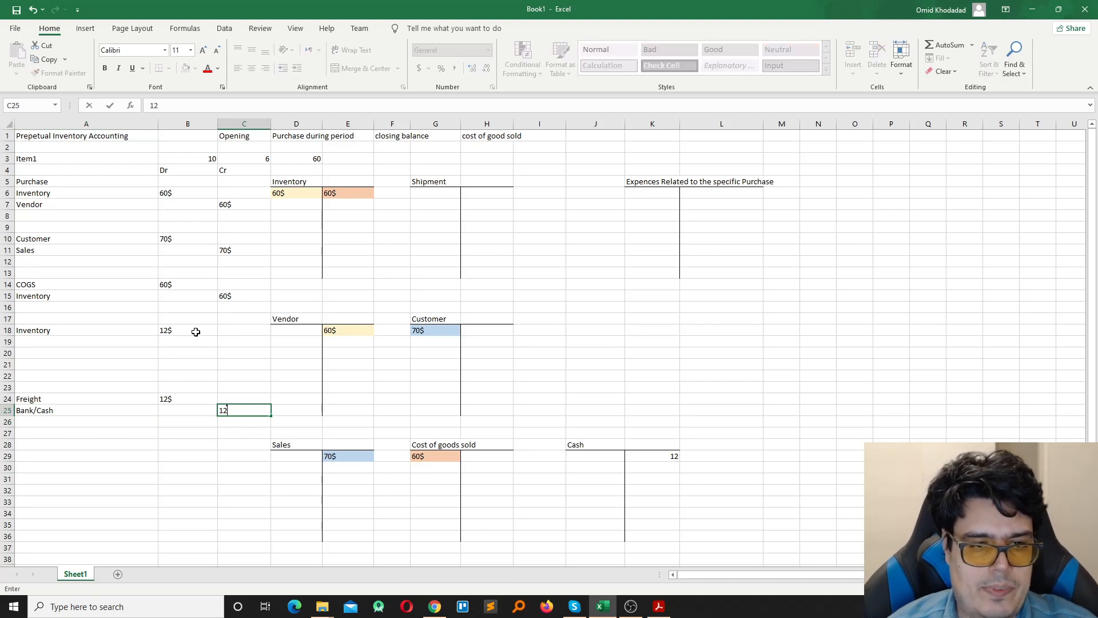
text($)
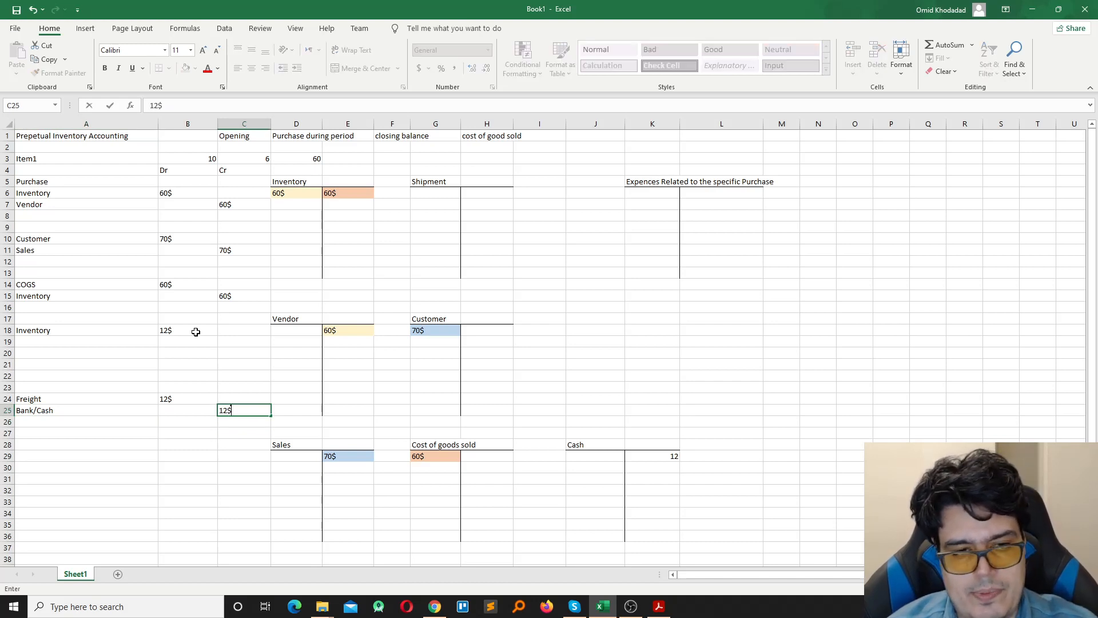
Complete the Inventory entry with a Freight line in row 19 and a credit of 12$ in column C.
key(Up)
key(Up)
key(Up)
key(Up)
key(Up)
key(Left)
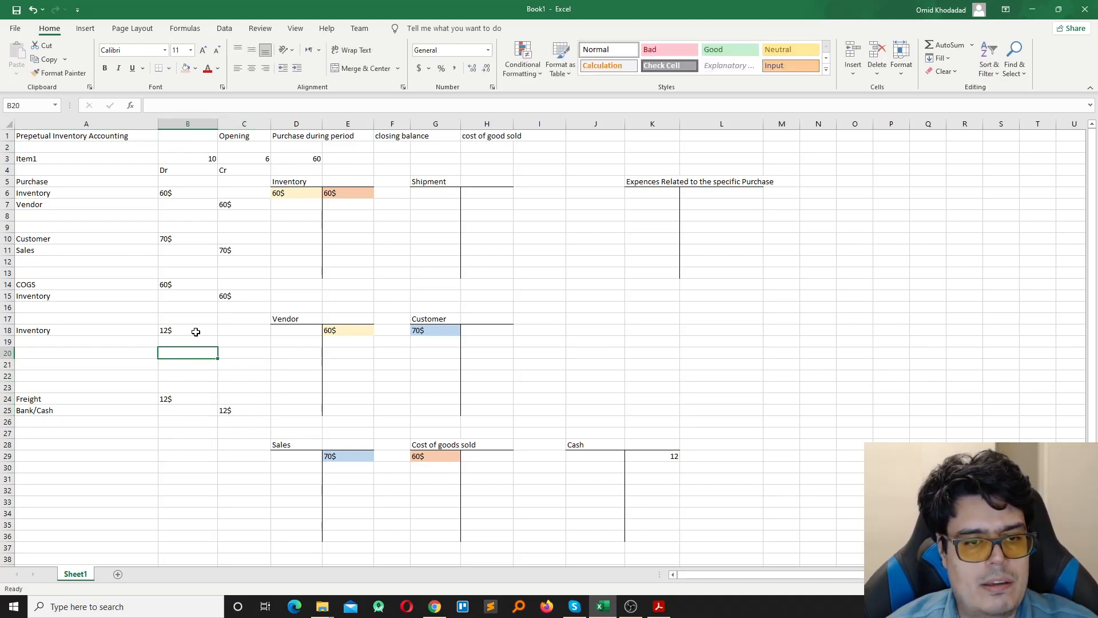
key(Up)
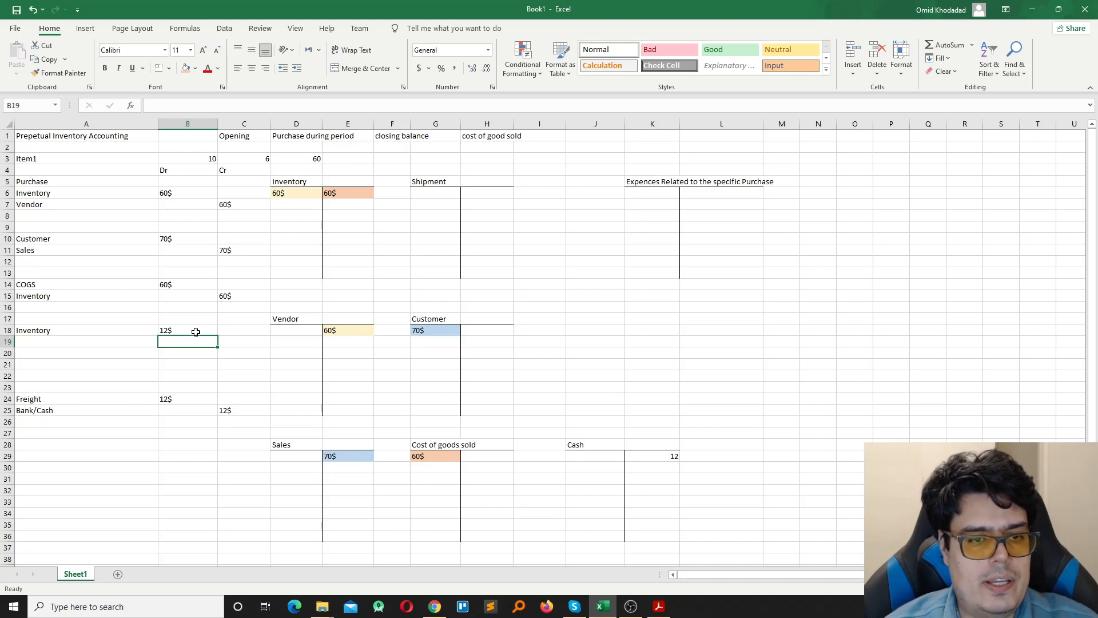
key(Left)
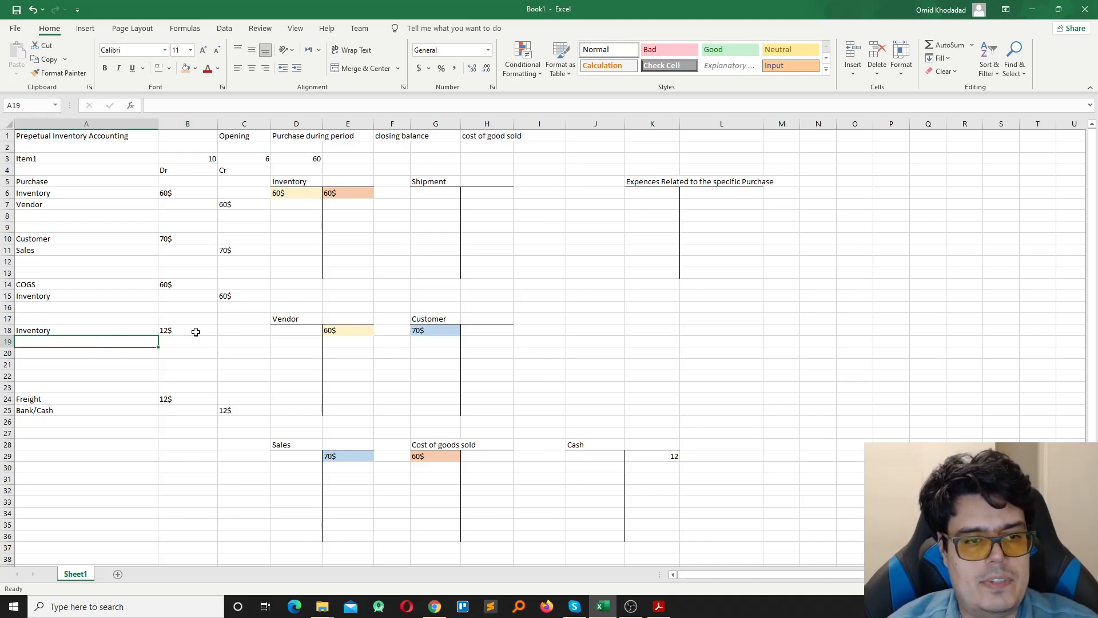
text(Freight)
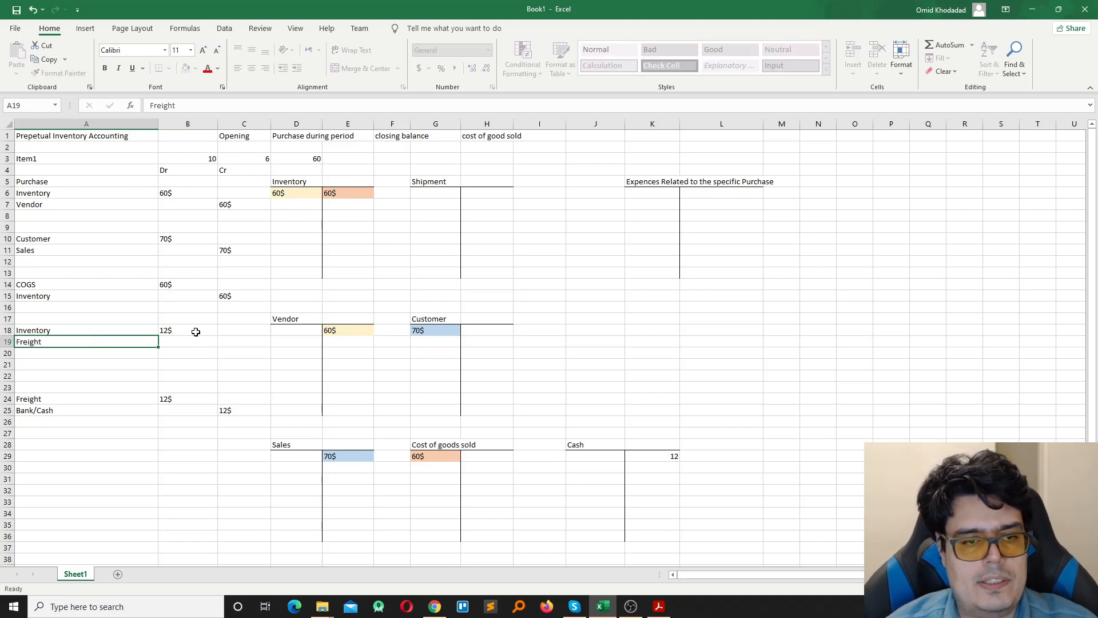
key(Right)
key(Right)
text(12)
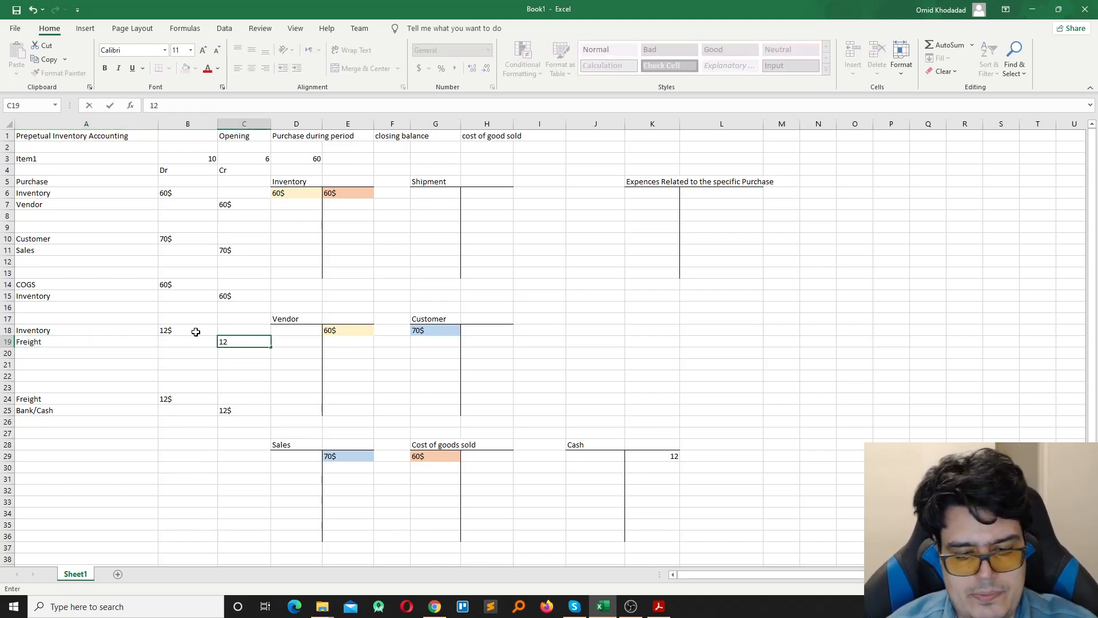
text($)
key(Return)
Review the Freight credit line in row 19 below the Inventory debit and across to the Vendor T-account.
key(Right)
key(Right)
key(Right)
key(Right)
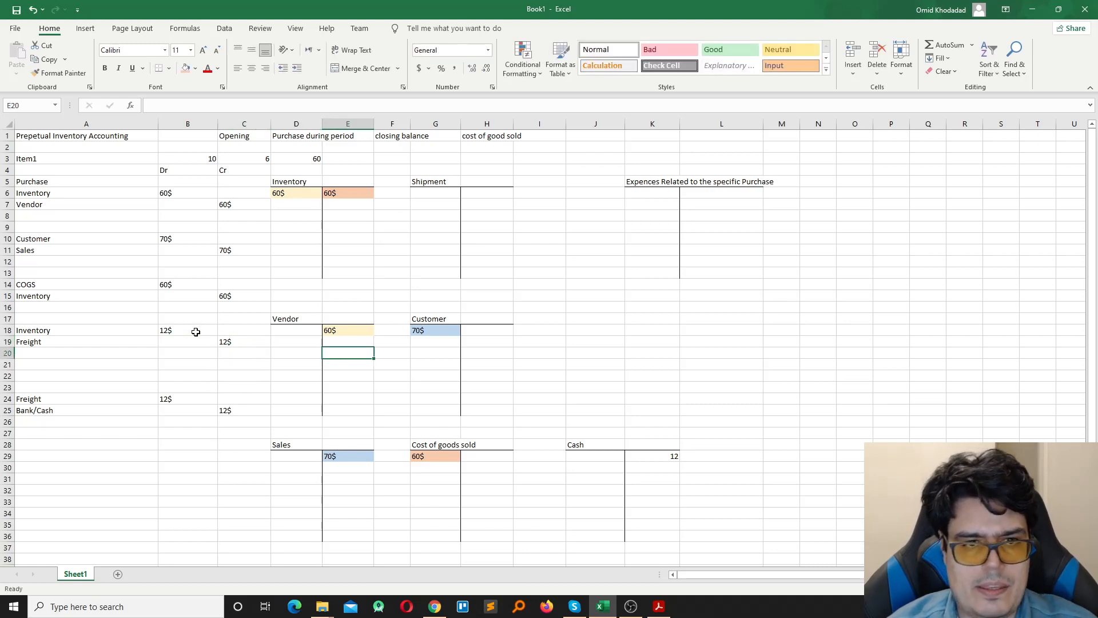
key(Up)
key(Left)
key(Left)
key(Left)
key(Left)
key(Left)
key(Left)
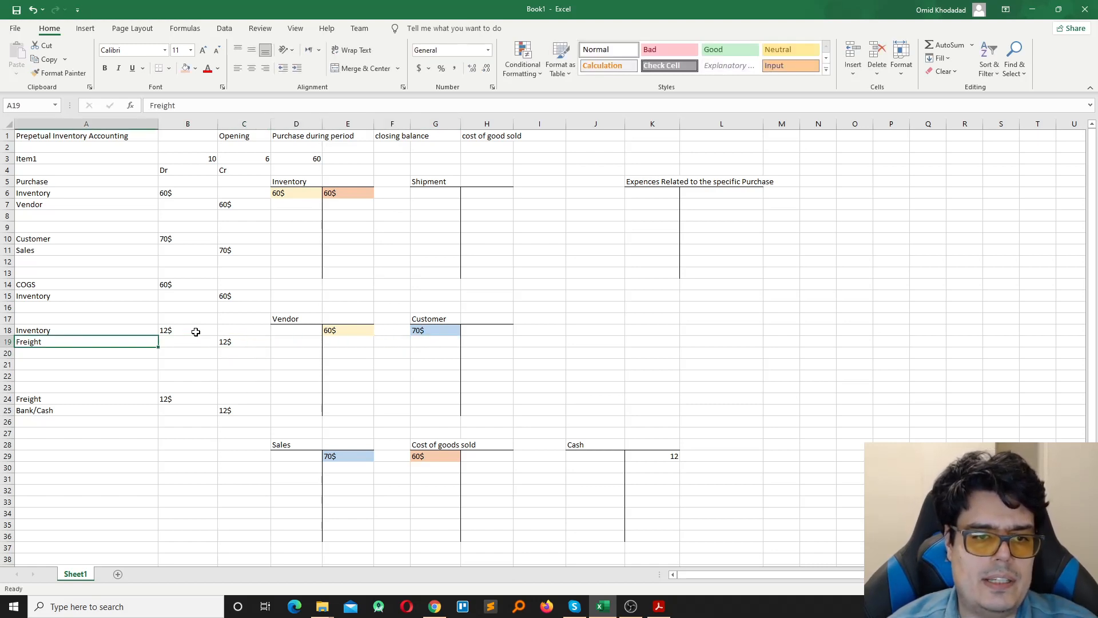
key(Right)
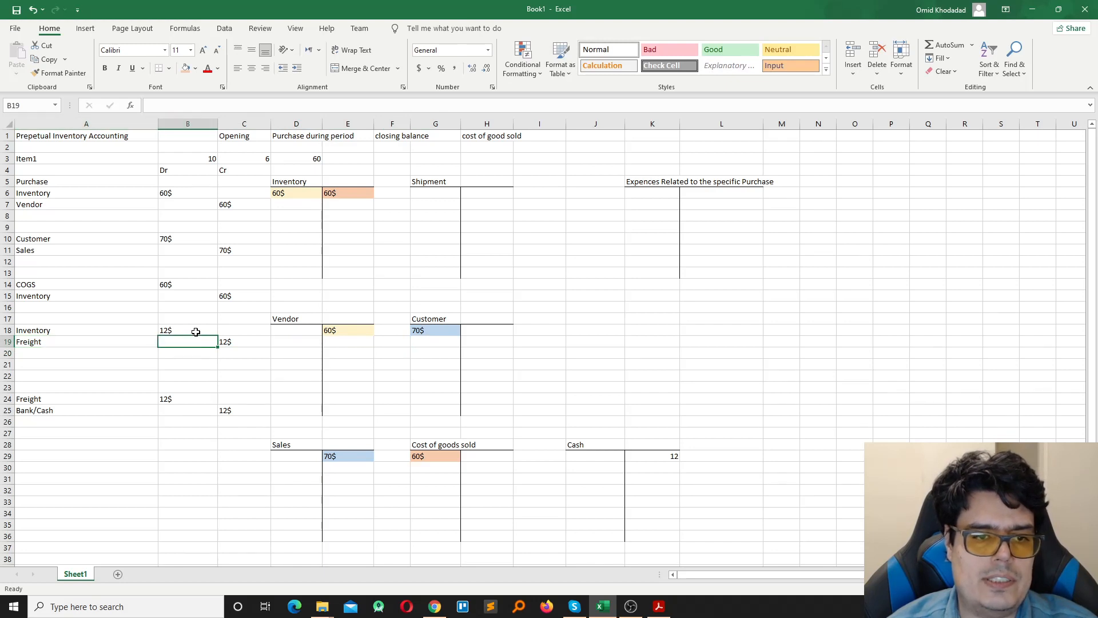
key(Right)
key(Right)
key(Right)
key(Right)
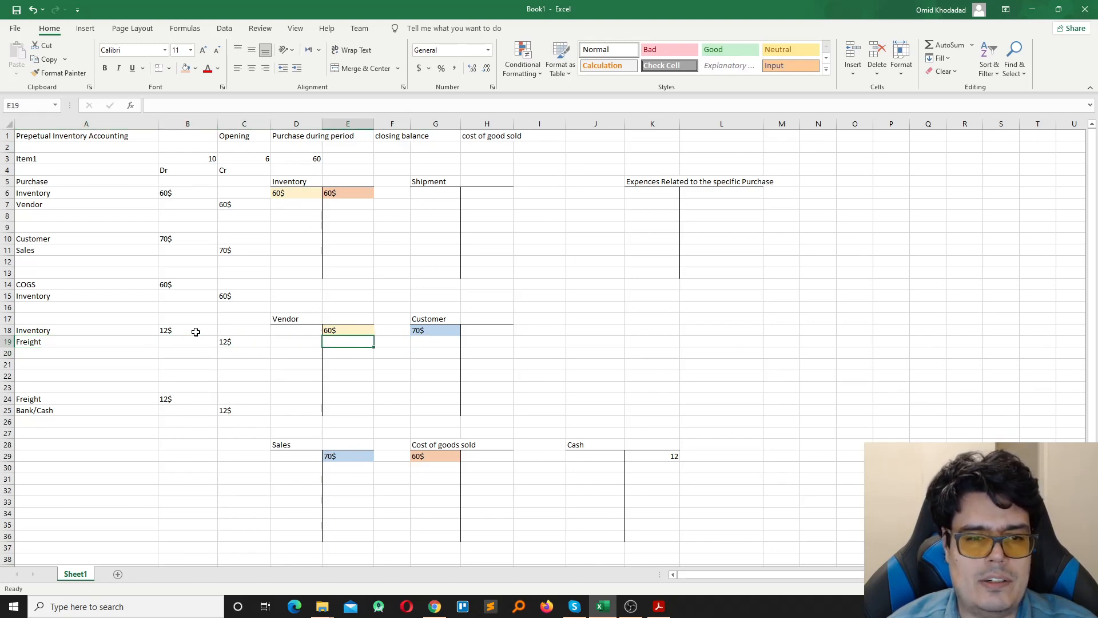
key(Left)
key(Home)
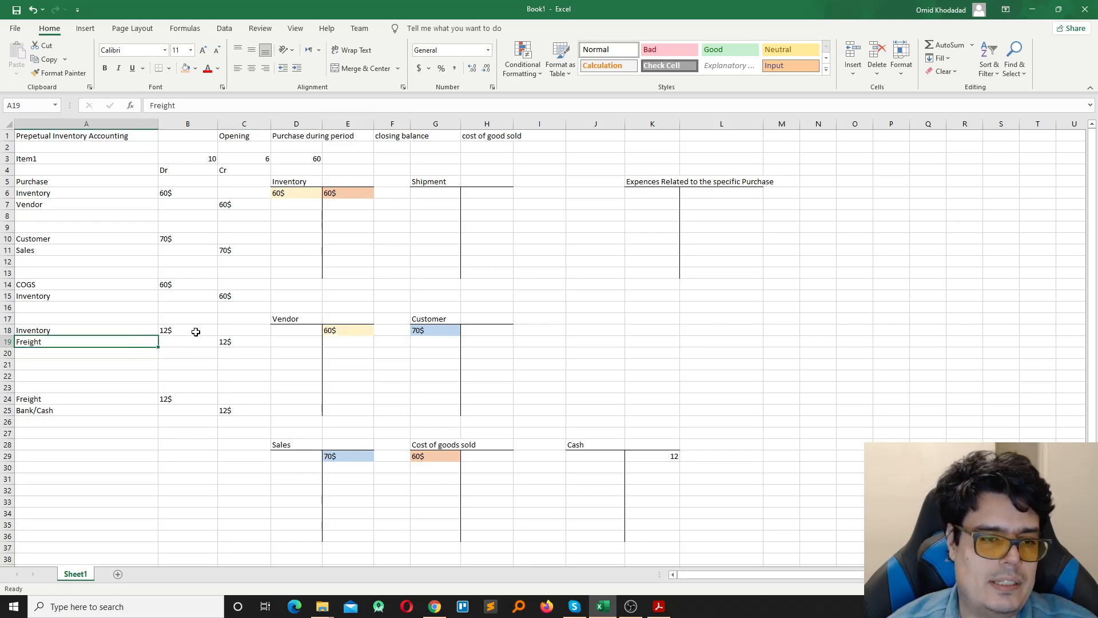
key(Right)
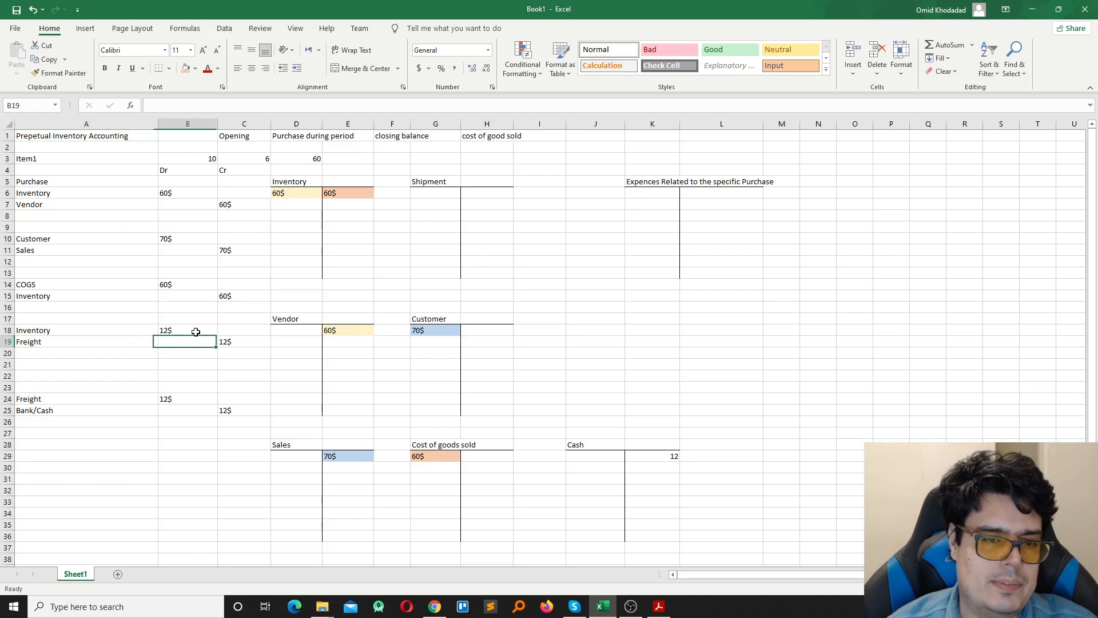
key(Right)
key(Left)
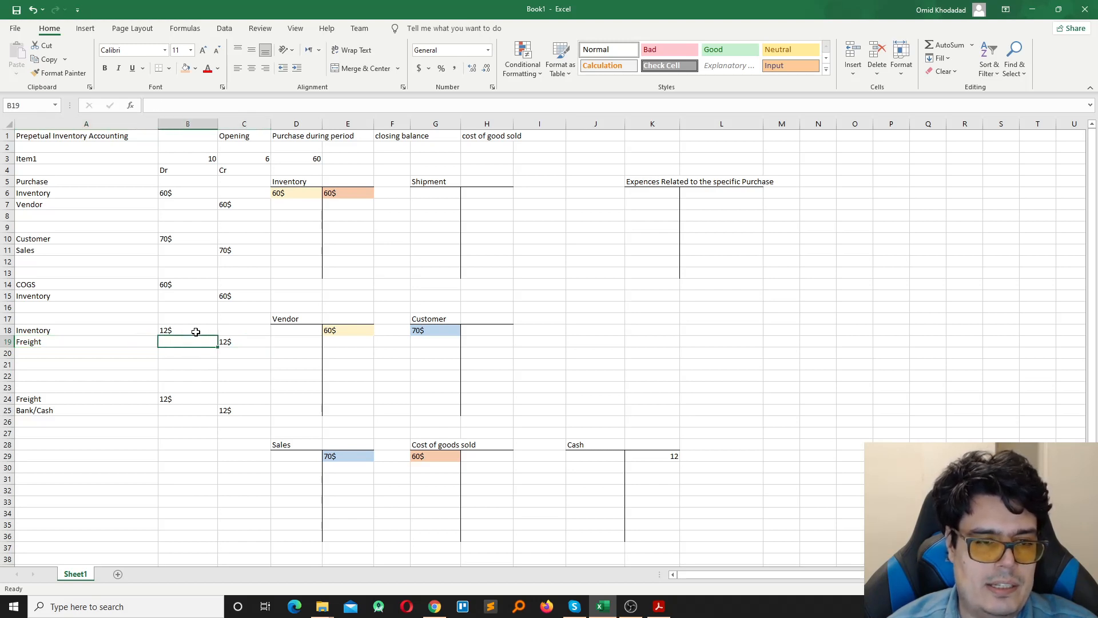
key(Left)
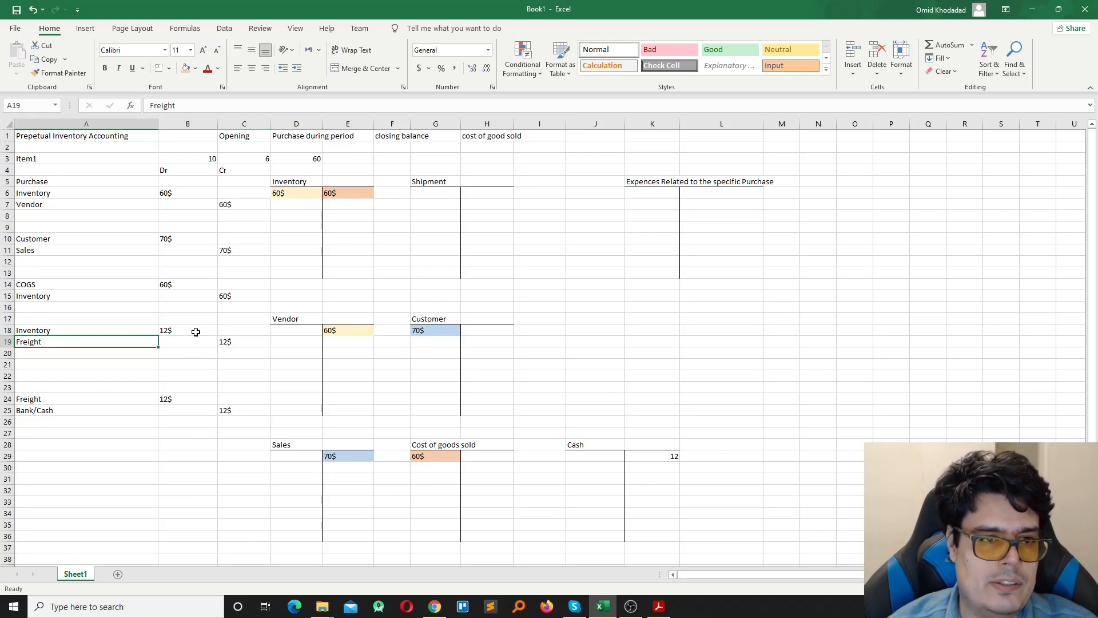
Post the freight cost as a 12$ debit in the Inventory T-account at D7, below the 60$ purchase.
key(Down)
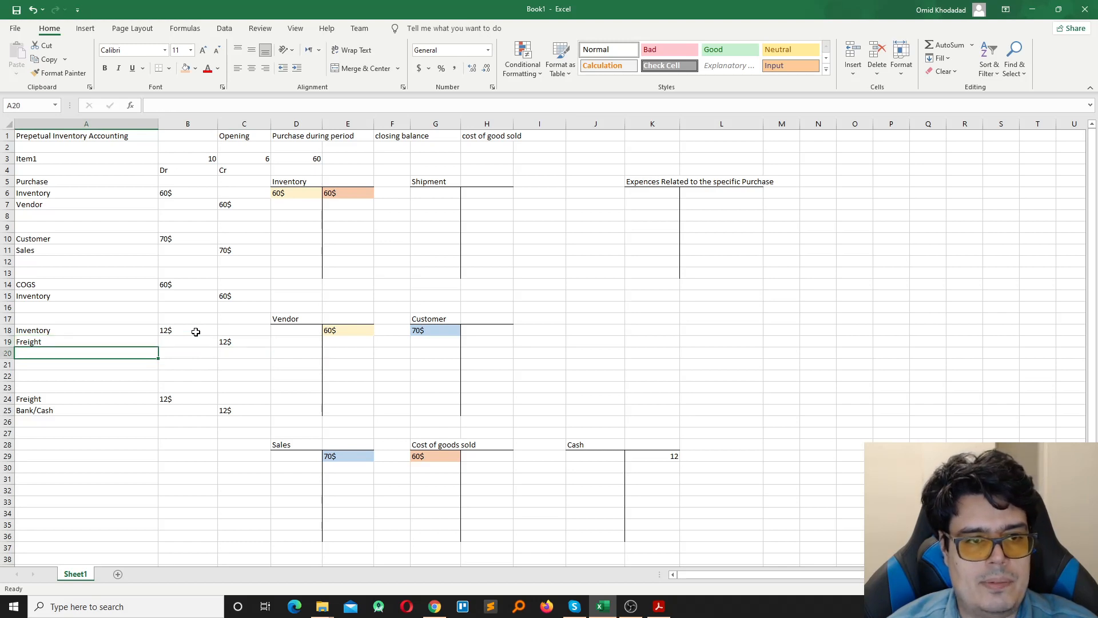
key(Right)
key(Right)
key(Right)
key(Right)
key(Right)
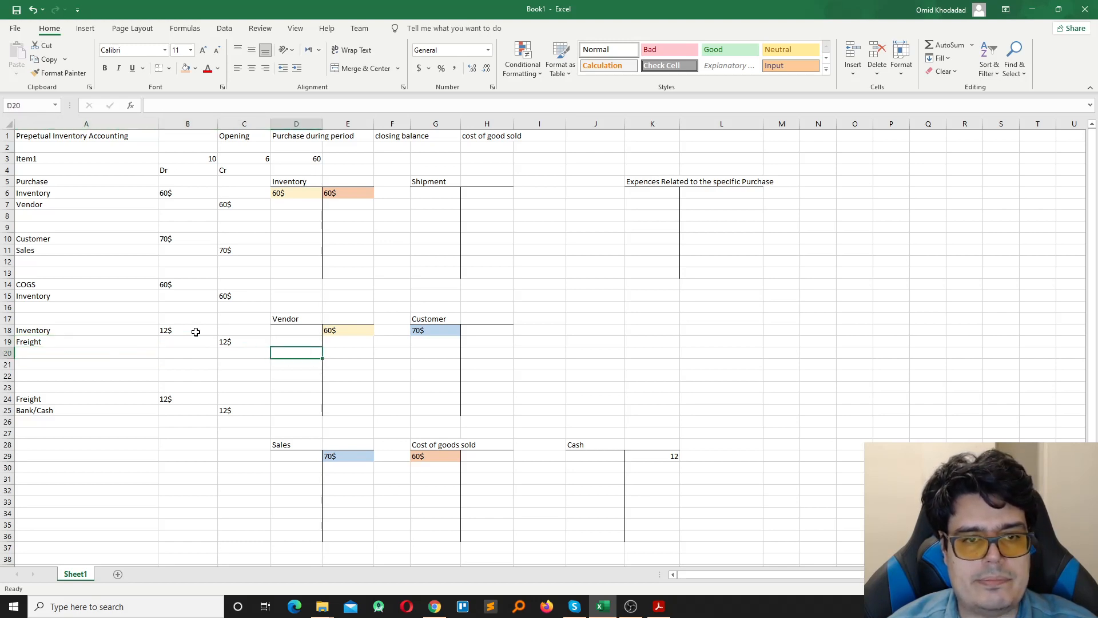
key(Up)
key(Up)
key(Up)
key(Up)
key(Up)
key(Up)
key(Up)
key(Up)
key(Up)
key(Up)
key(Up)
key(Up)
key(Up)
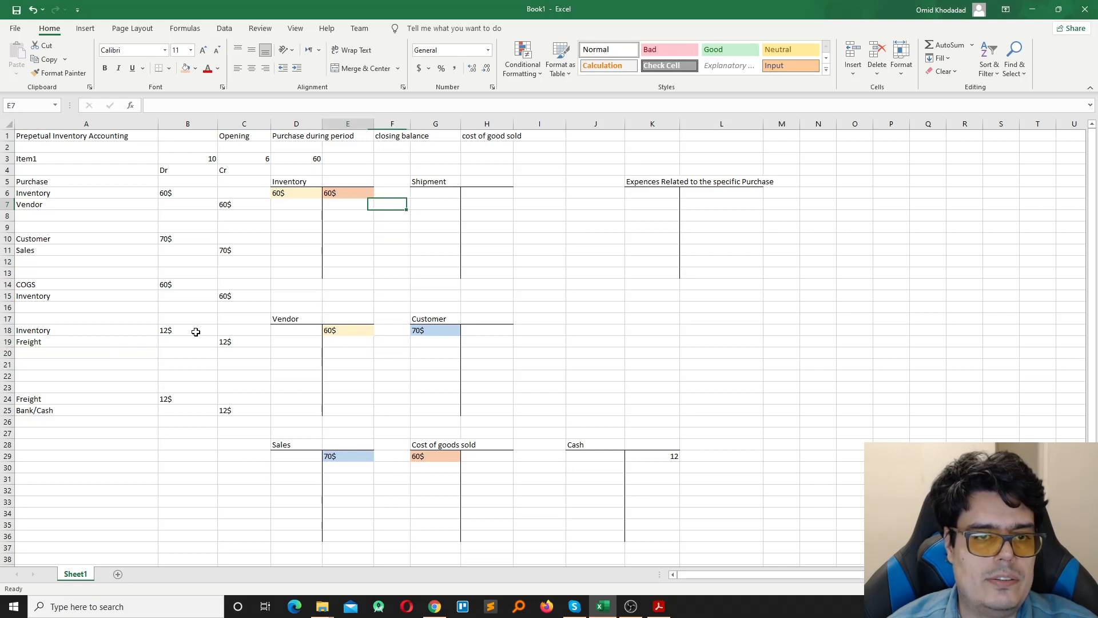
key(Left)
key(Left)
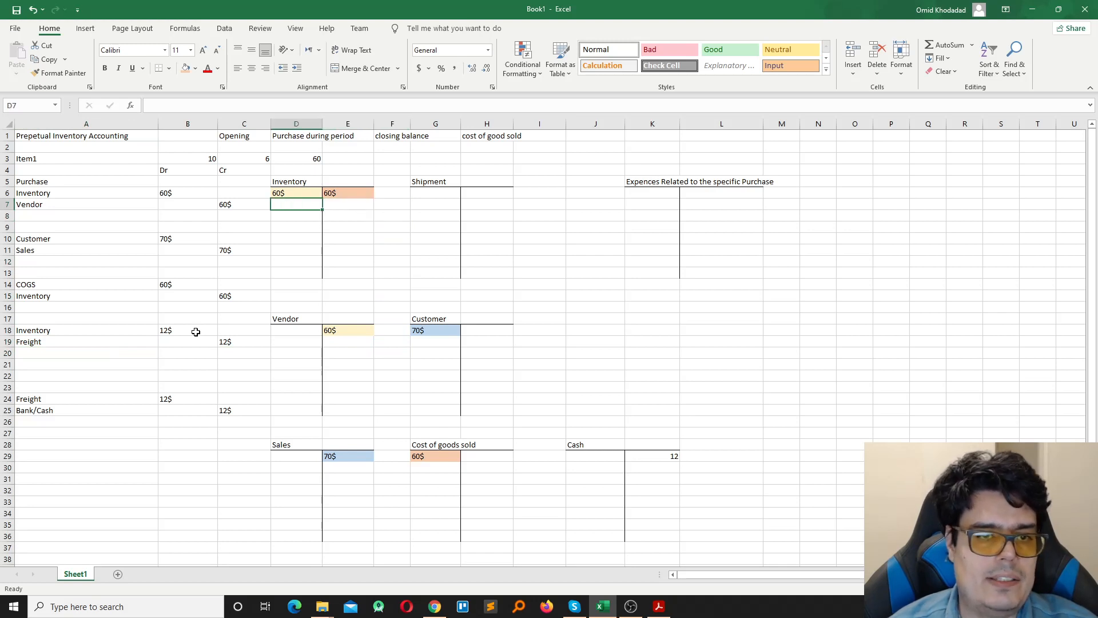
text(12$)
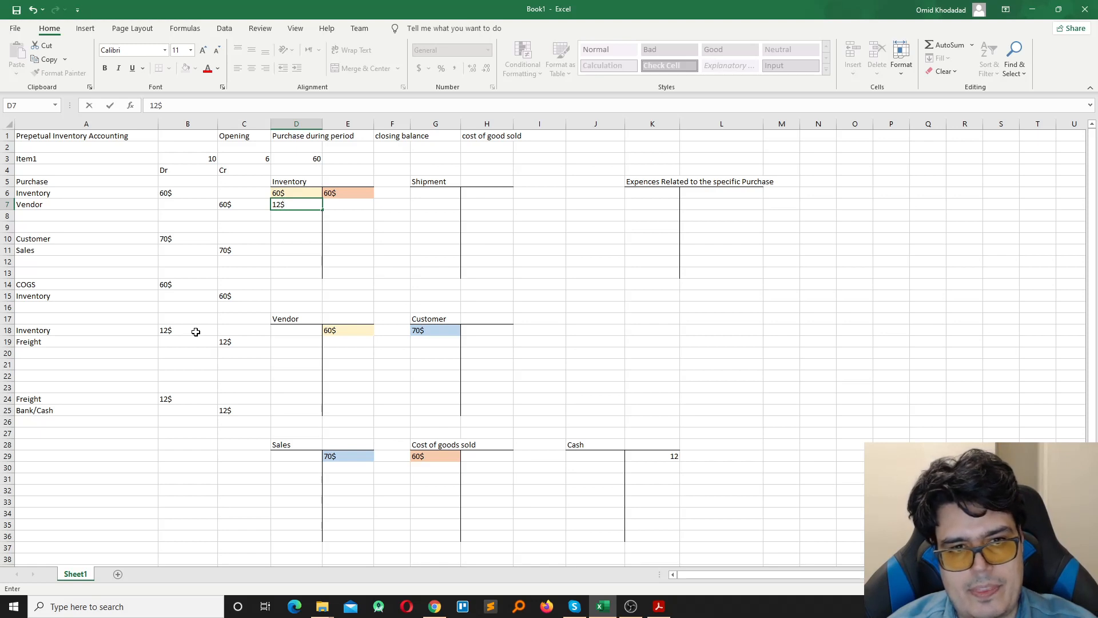
key(Return)
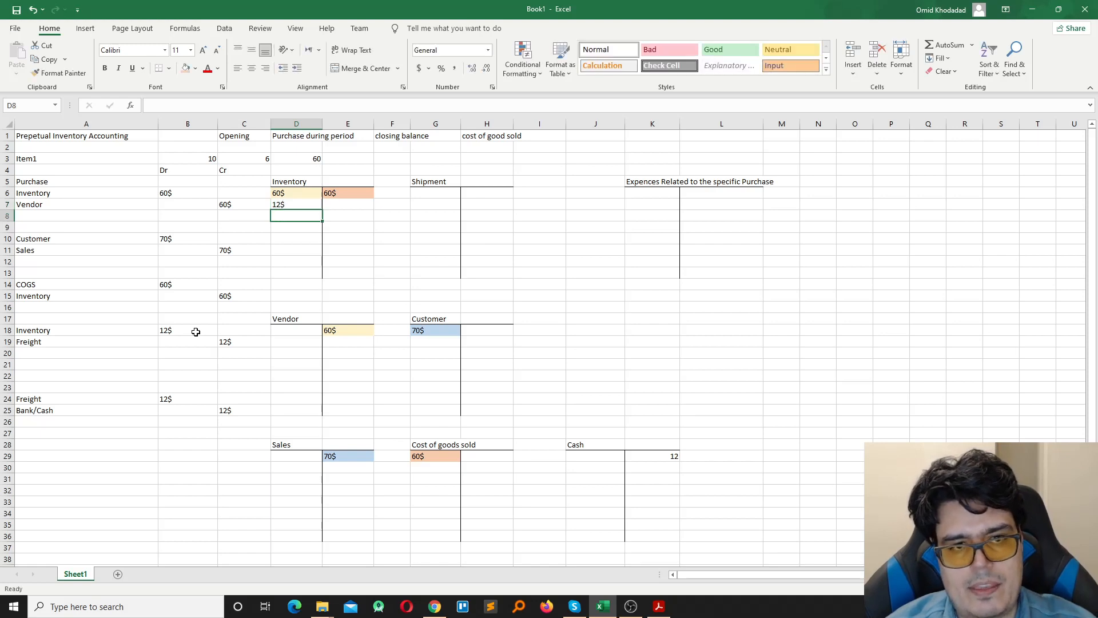
Post a 12$ debit in the Cost of goods sold T-account at G30, below the 60$ entry.
key(Right)
key(Down)
key(Down)
key(Down)
key(Down)
key(Down)
key(Down)
key(Down)
key(Down)
key(Down)
key(Down)
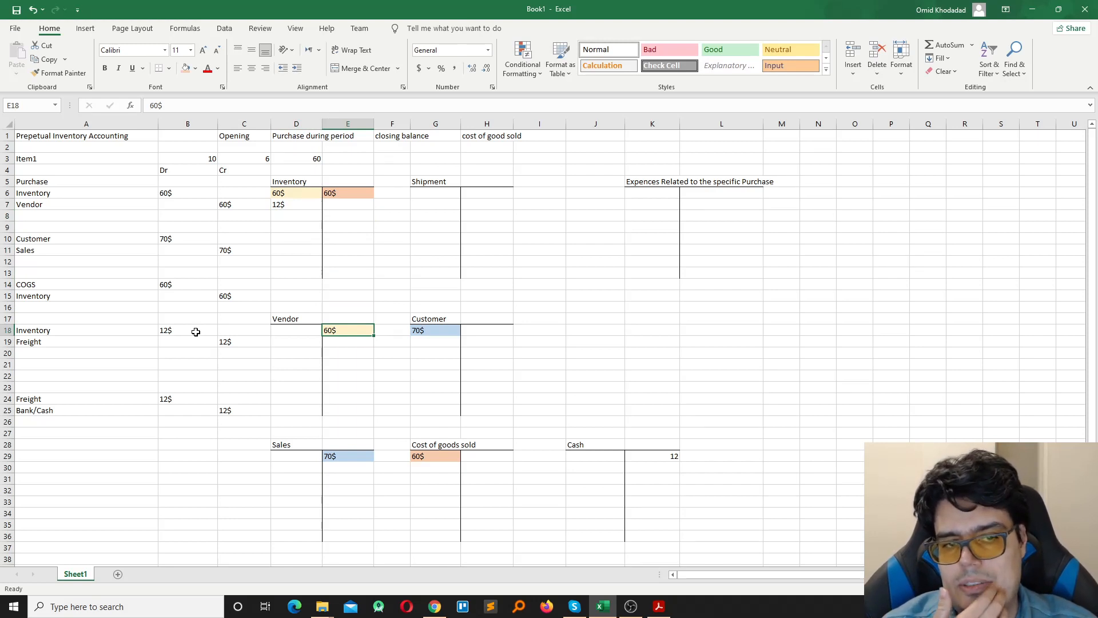
key(Down)
key(Down)
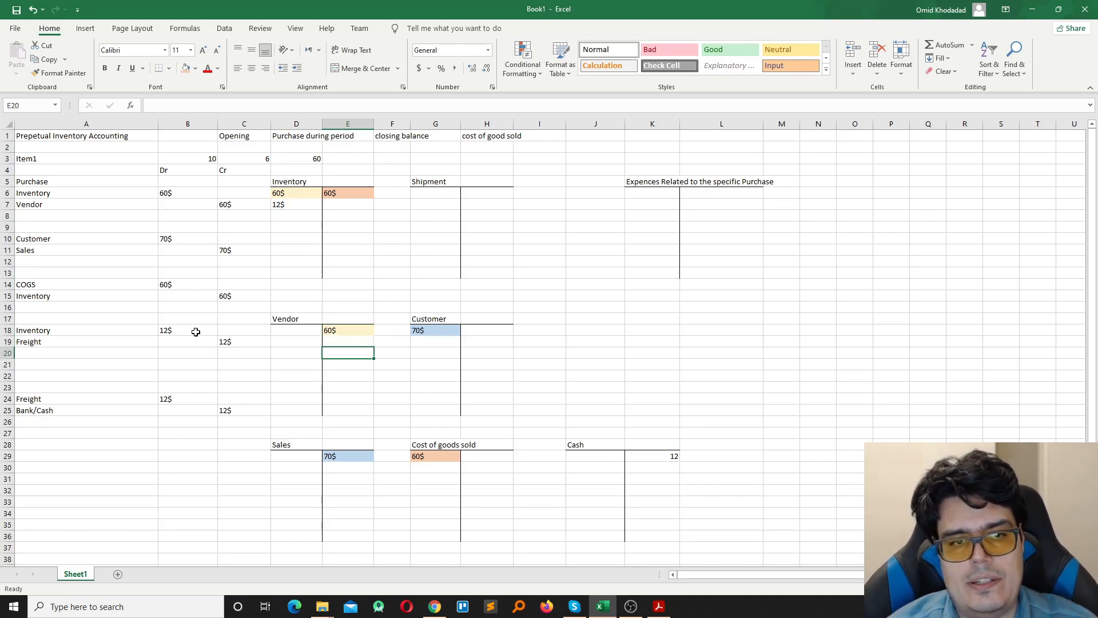
key(Right)
key(Right)
key(Right)
key(Down)
key(Down)
key(Down)
key(Down)
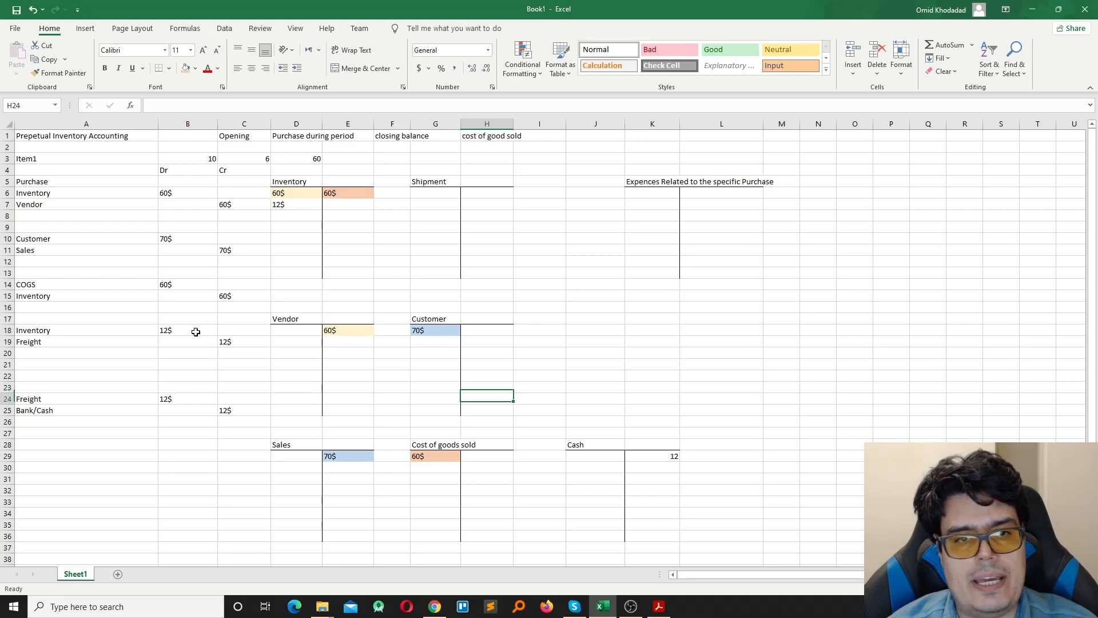
key(Down)
key(Down)
key(Down)
key(Down)
key(Down)
key(Down)
key(Left)
text(12)
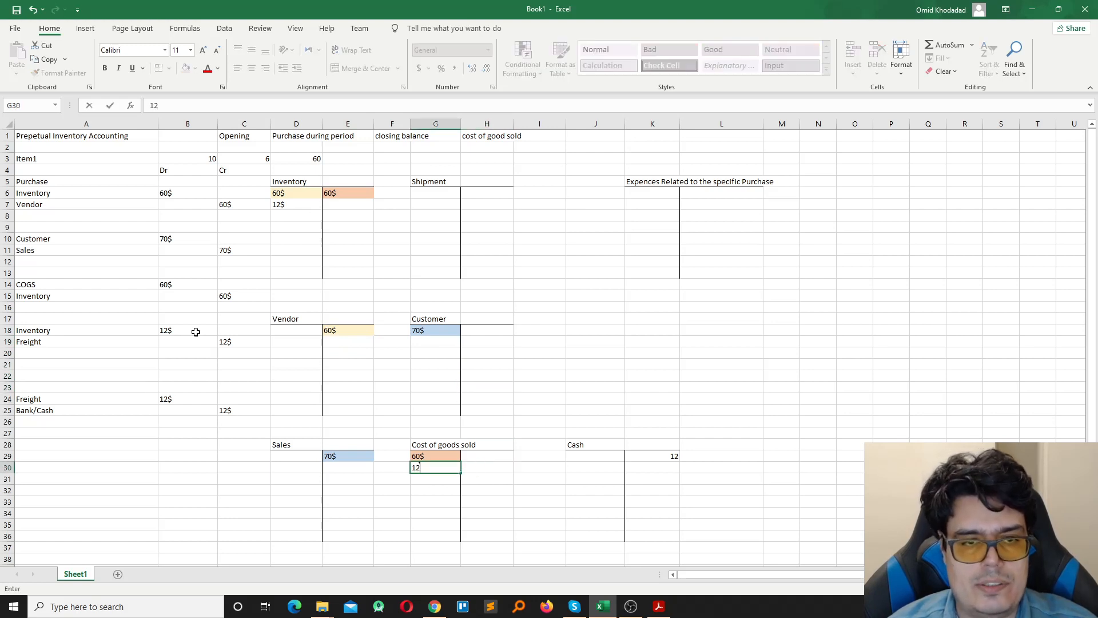
text($)
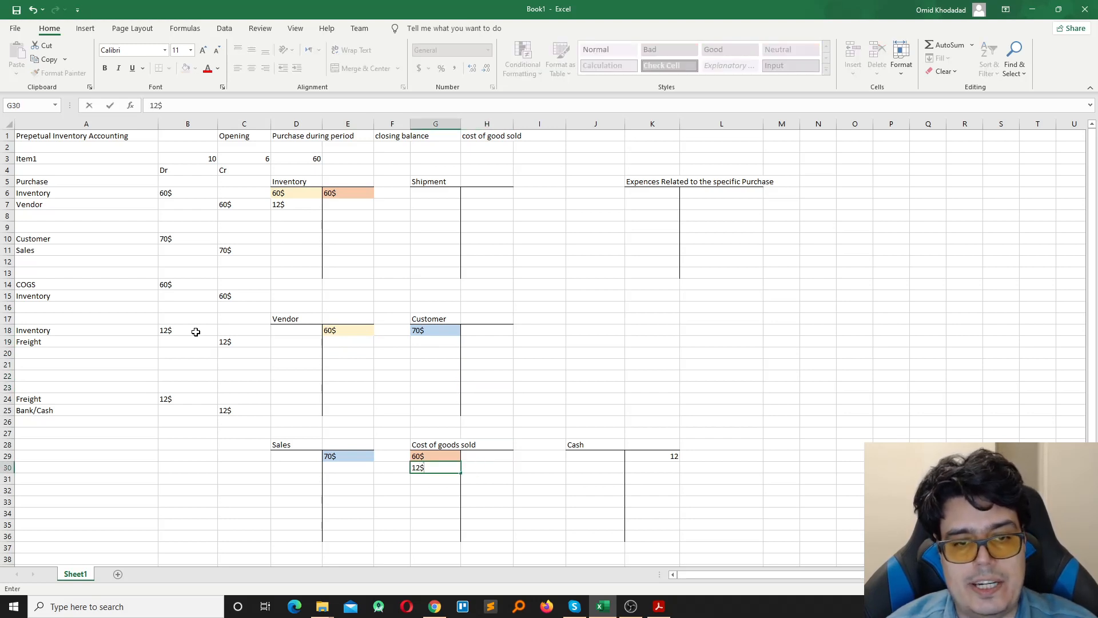
key(Return)
Fill both 12$ postings, D7 under Inventory and G30 under Cost of goods sold, with the same green colour.
key(Up)
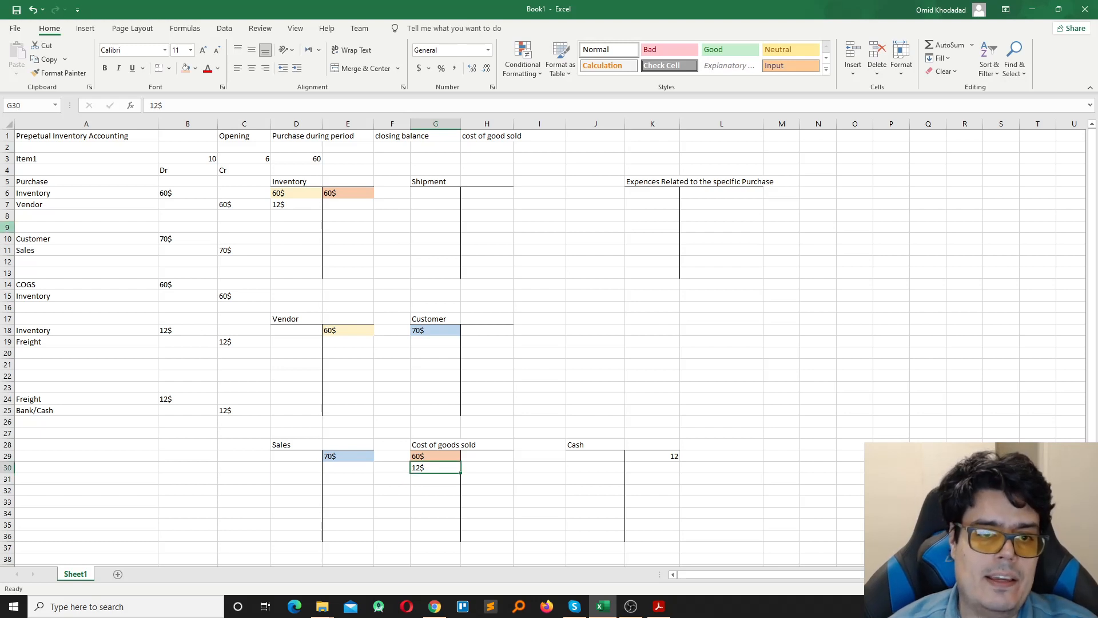
ctrl+click(285, 205)
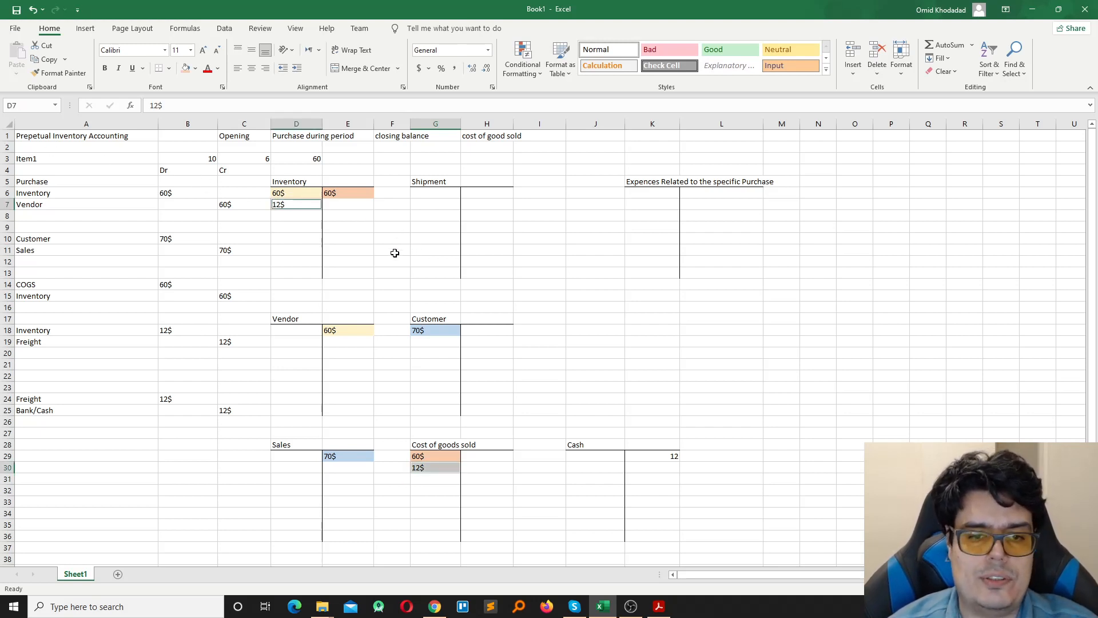
click(196, 70)
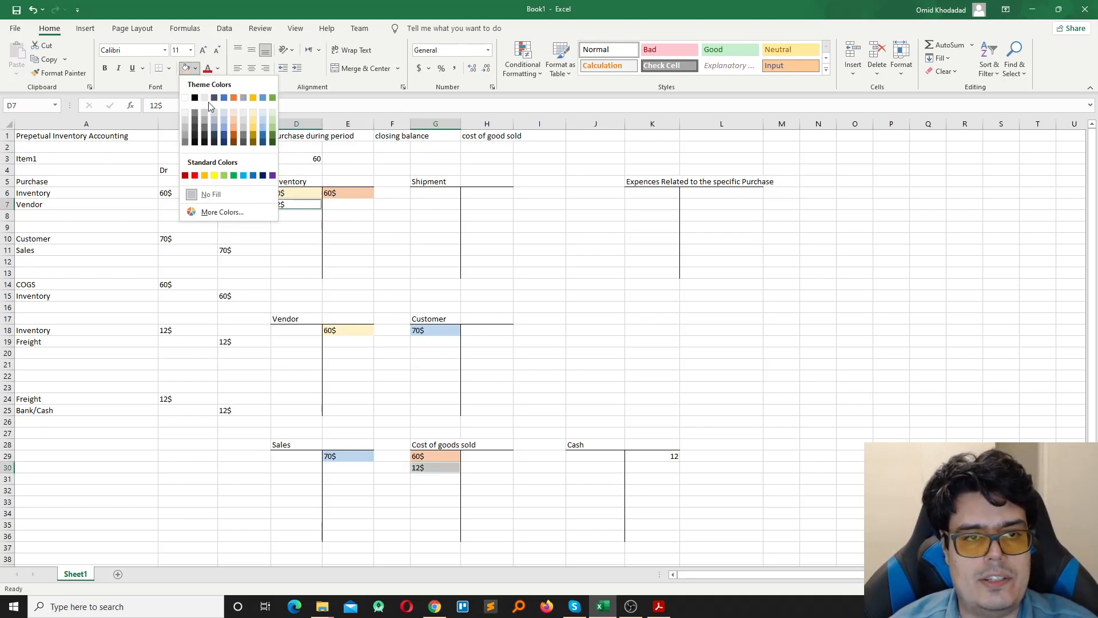
click(273, 126)
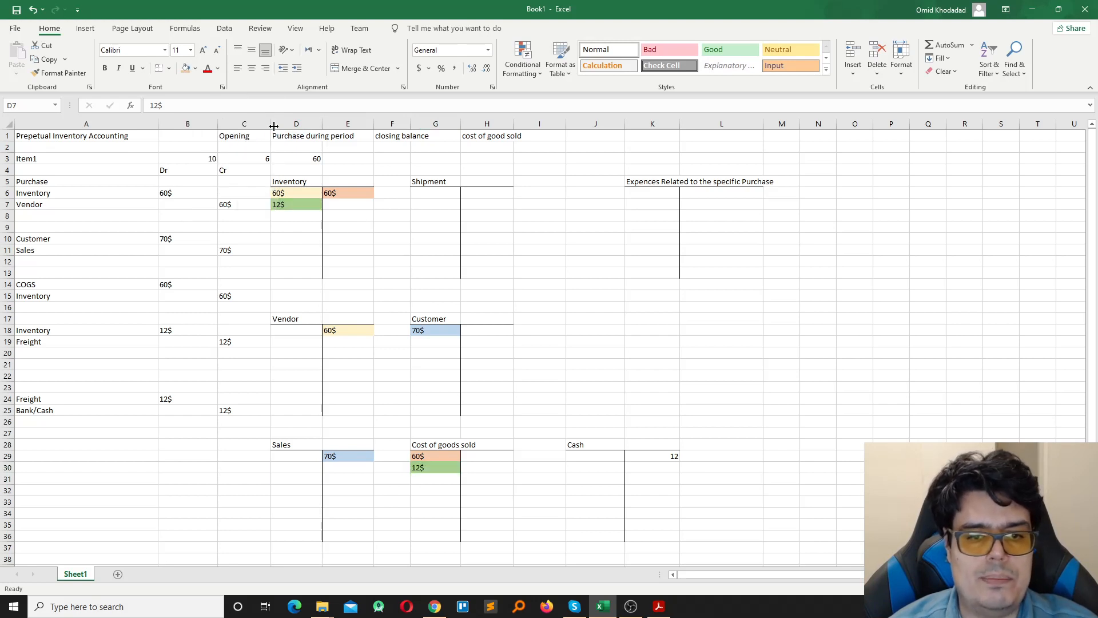
click(554, 319)
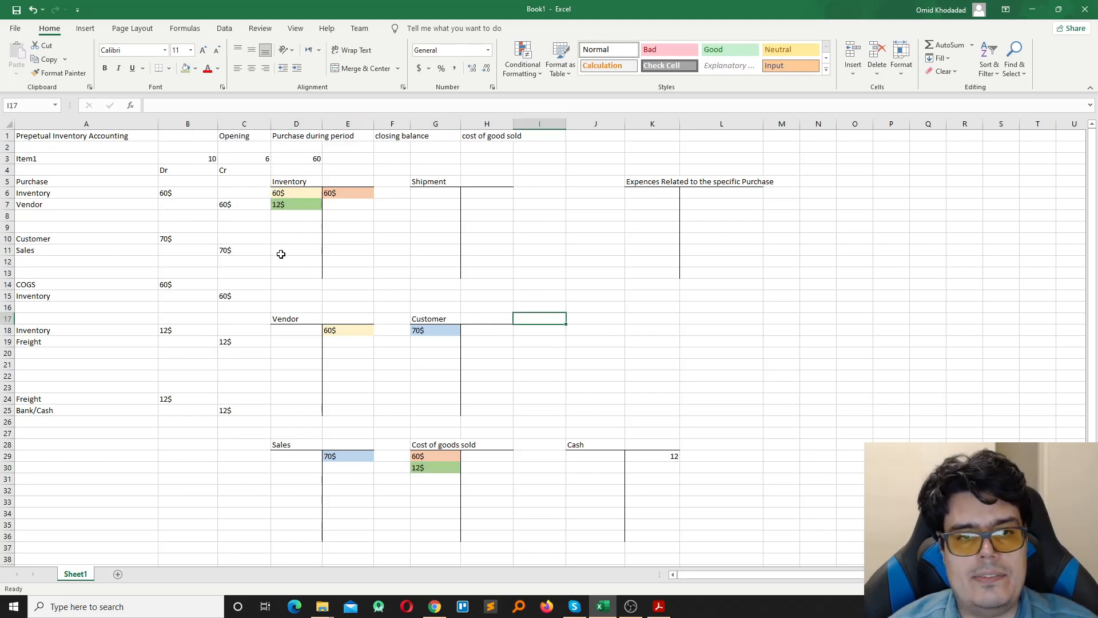
click(298, 261)
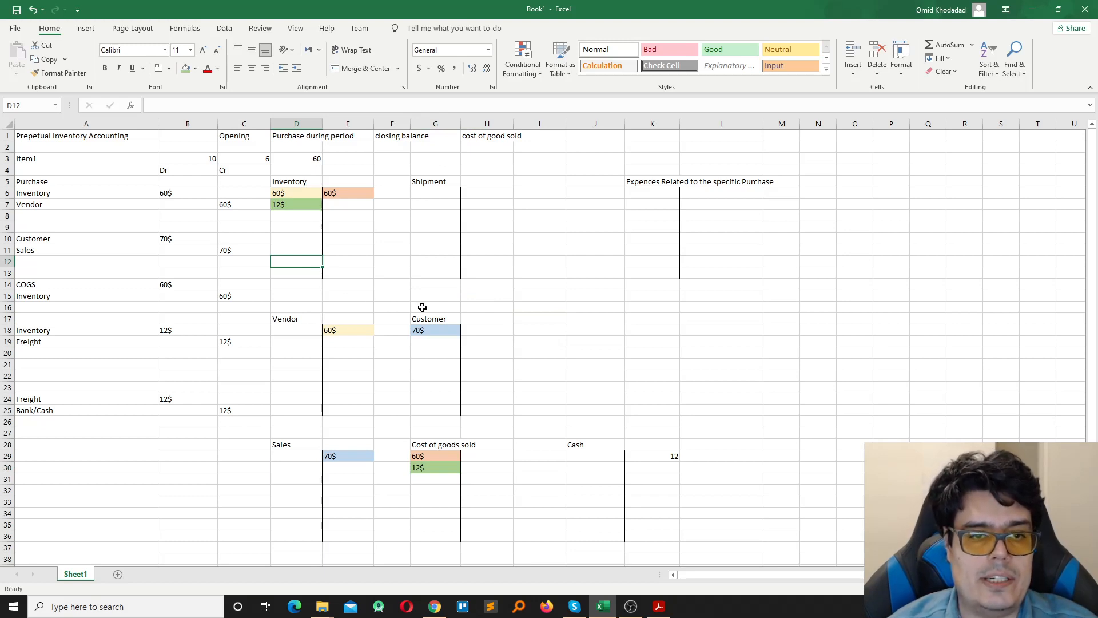
key(Right)
key(Right)
key(Right)
key(Left)
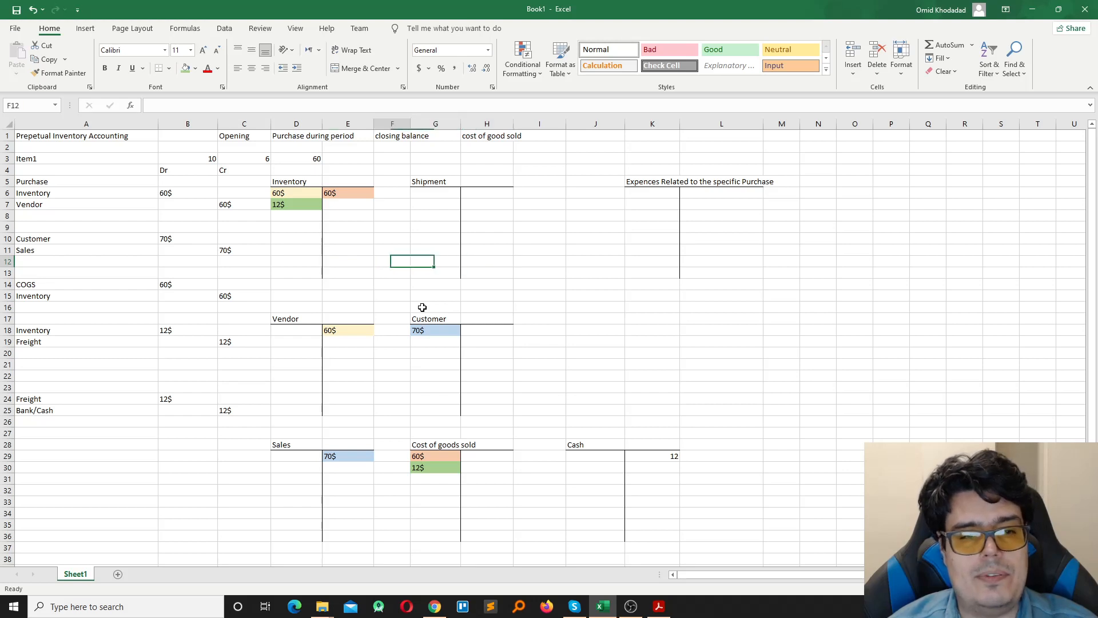
key(Home)
key(Right)
key(Right)
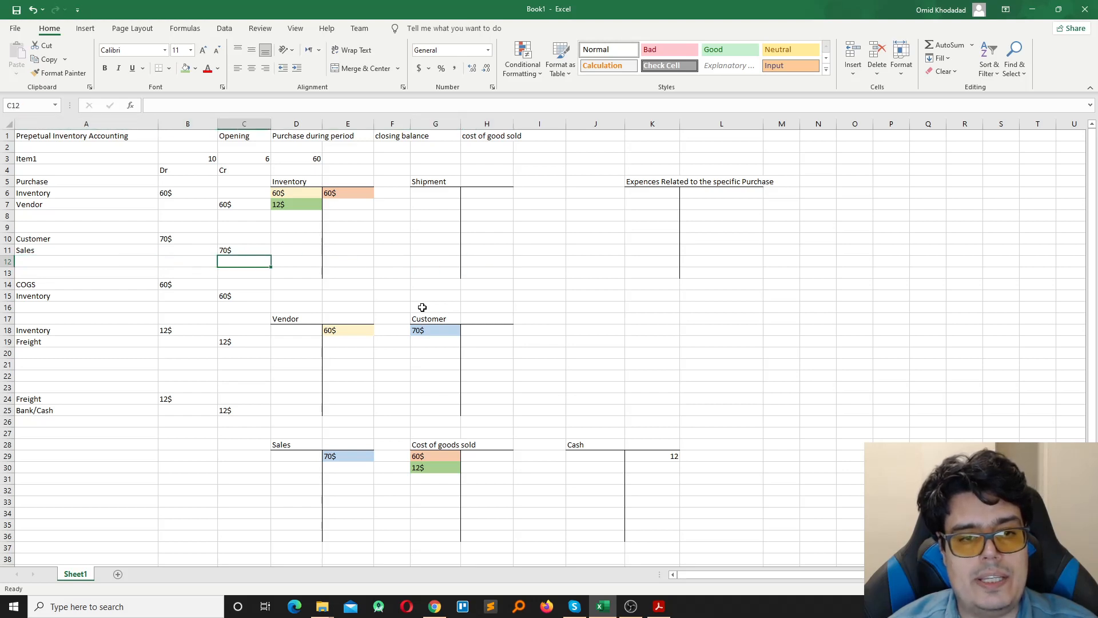
key(Right)
key(Up)
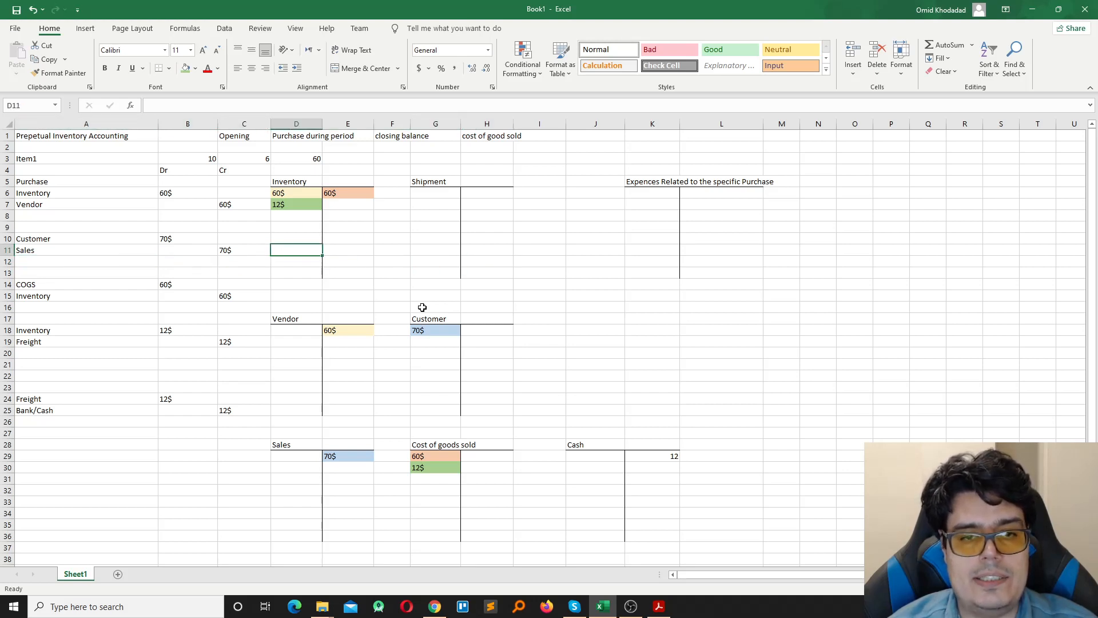
key(Right)
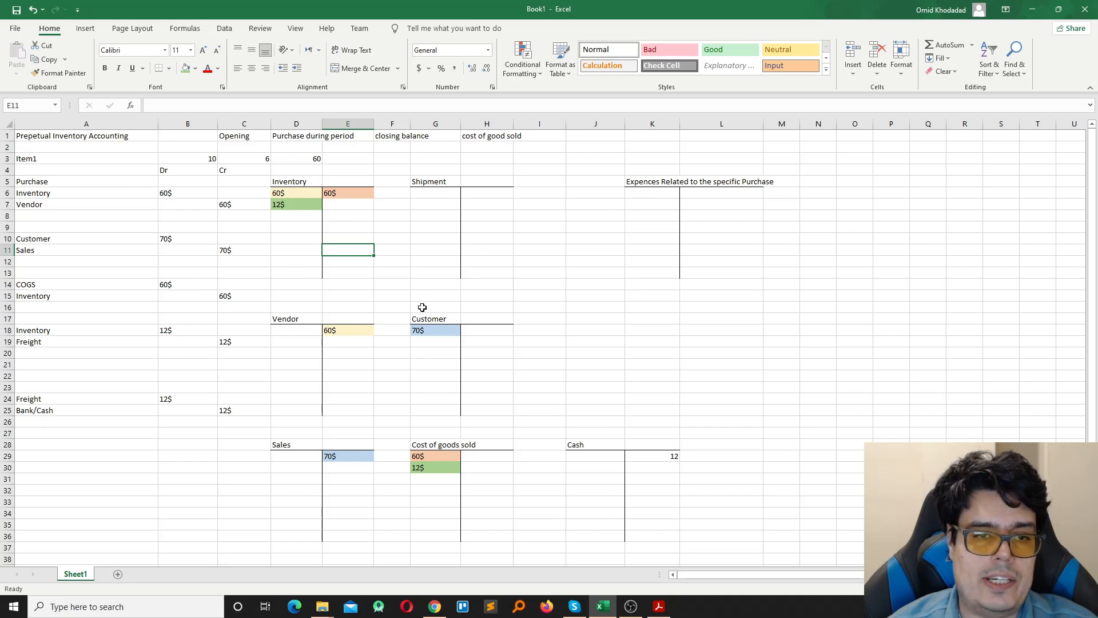
key(Left)
key(Right)
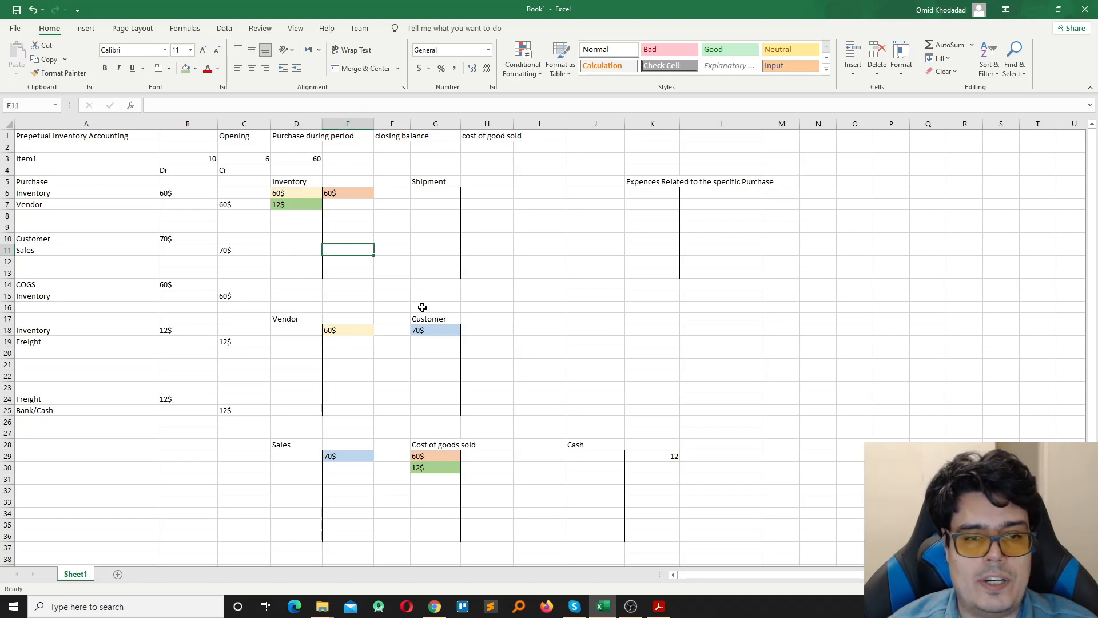
key(Left)
key(Right)
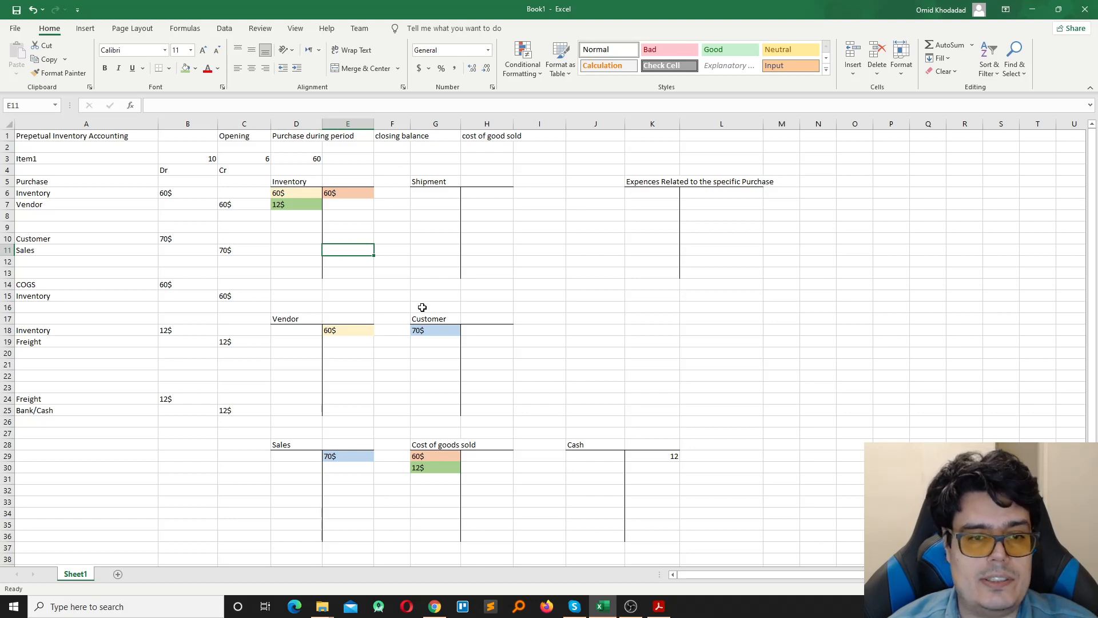
key(Left)
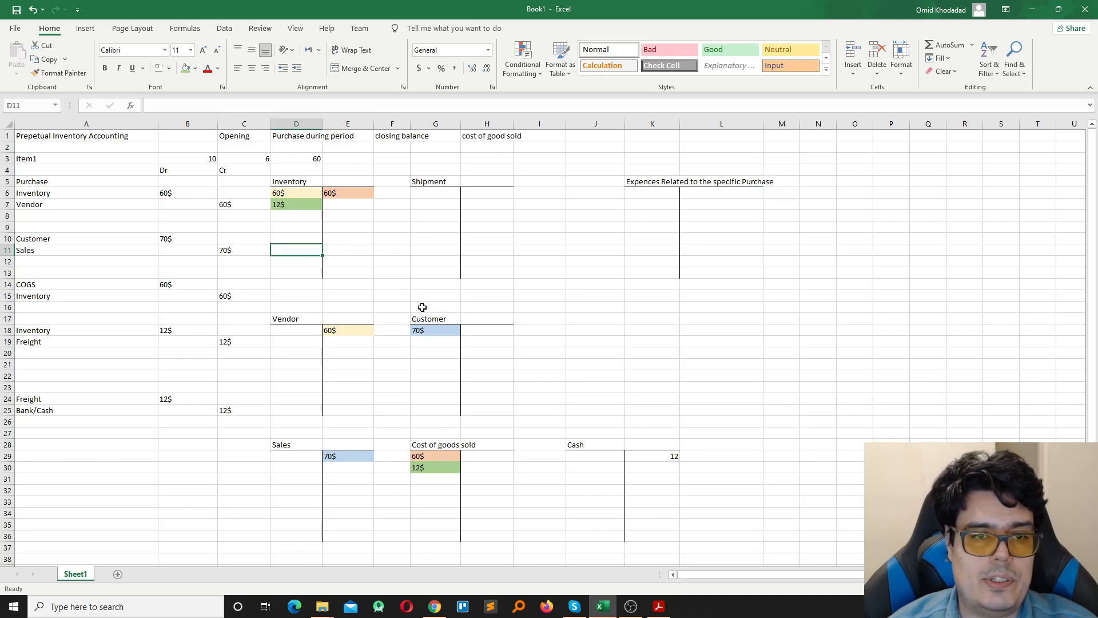
key(Up)
key(Left)
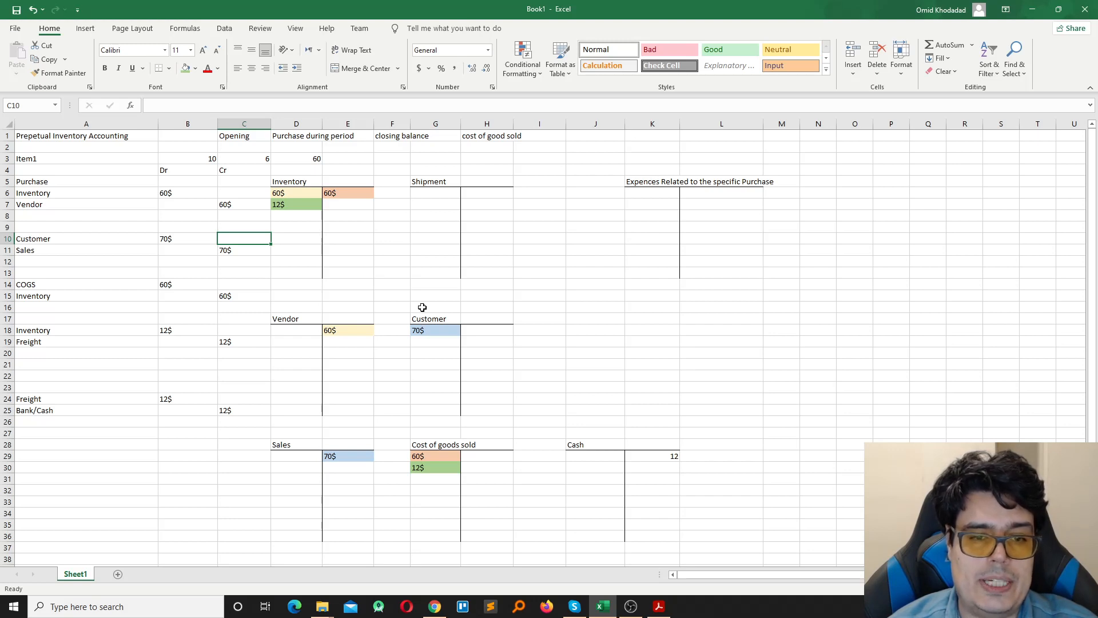
key(Right)
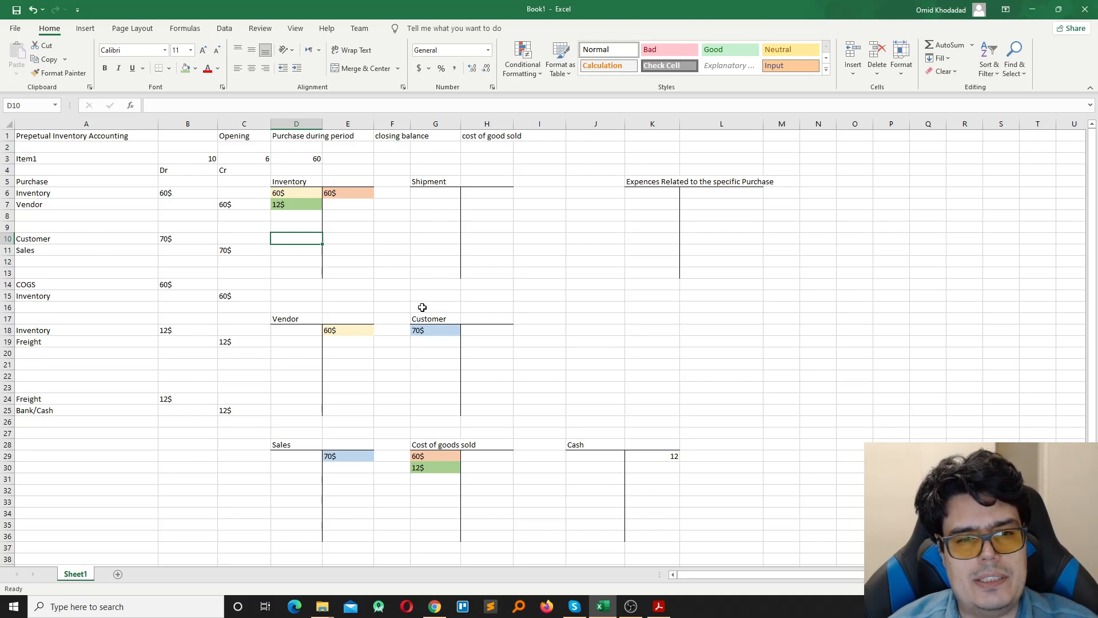
key(Up)
key(Up)
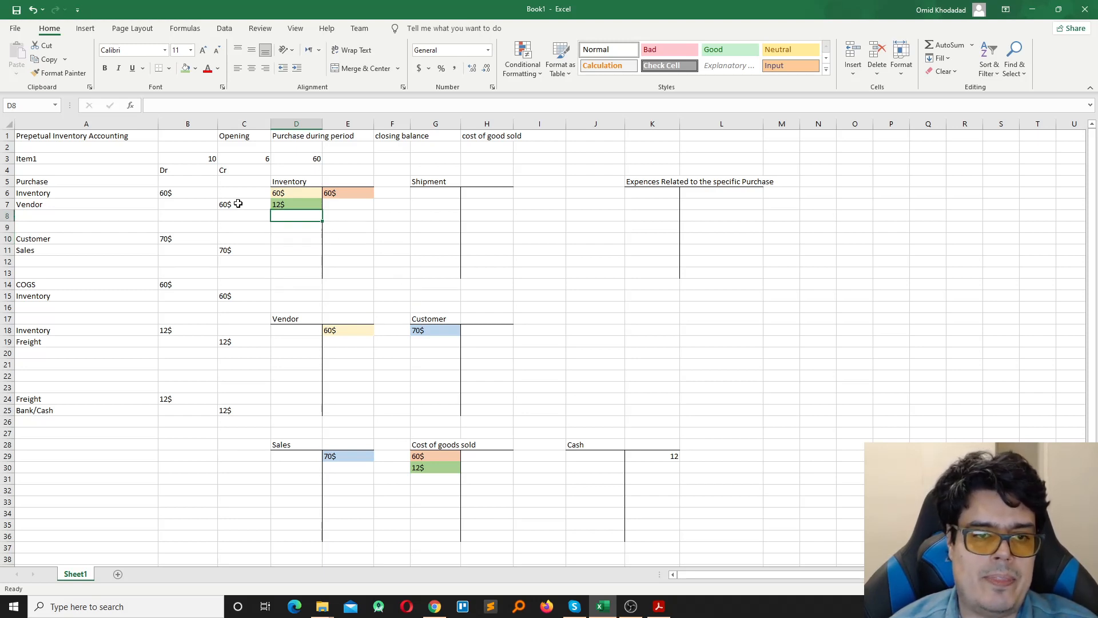
click(299, 228)
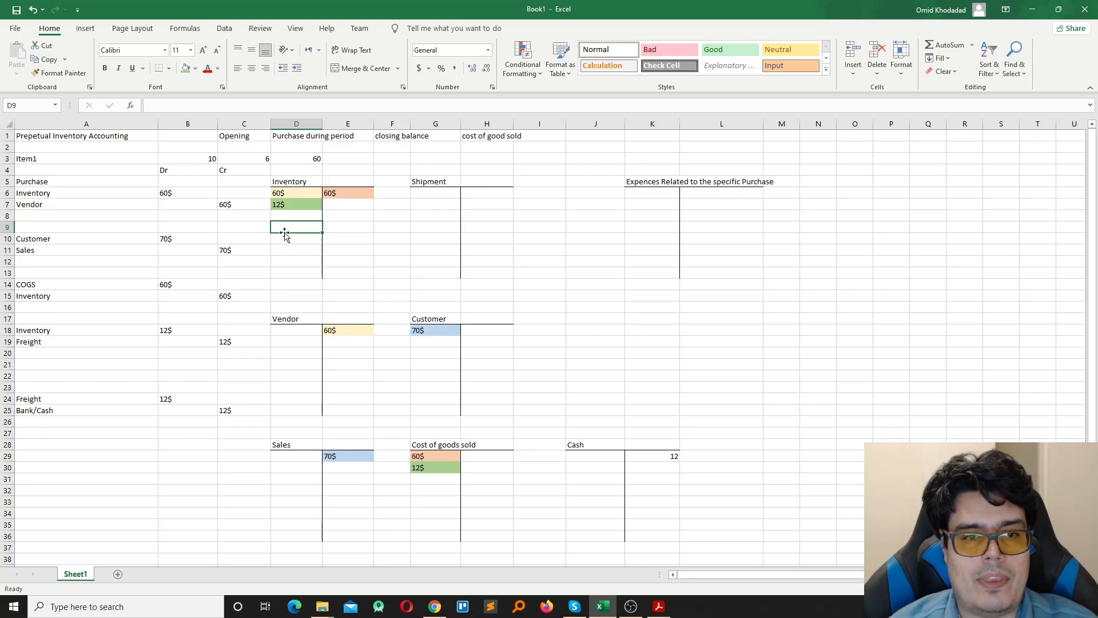